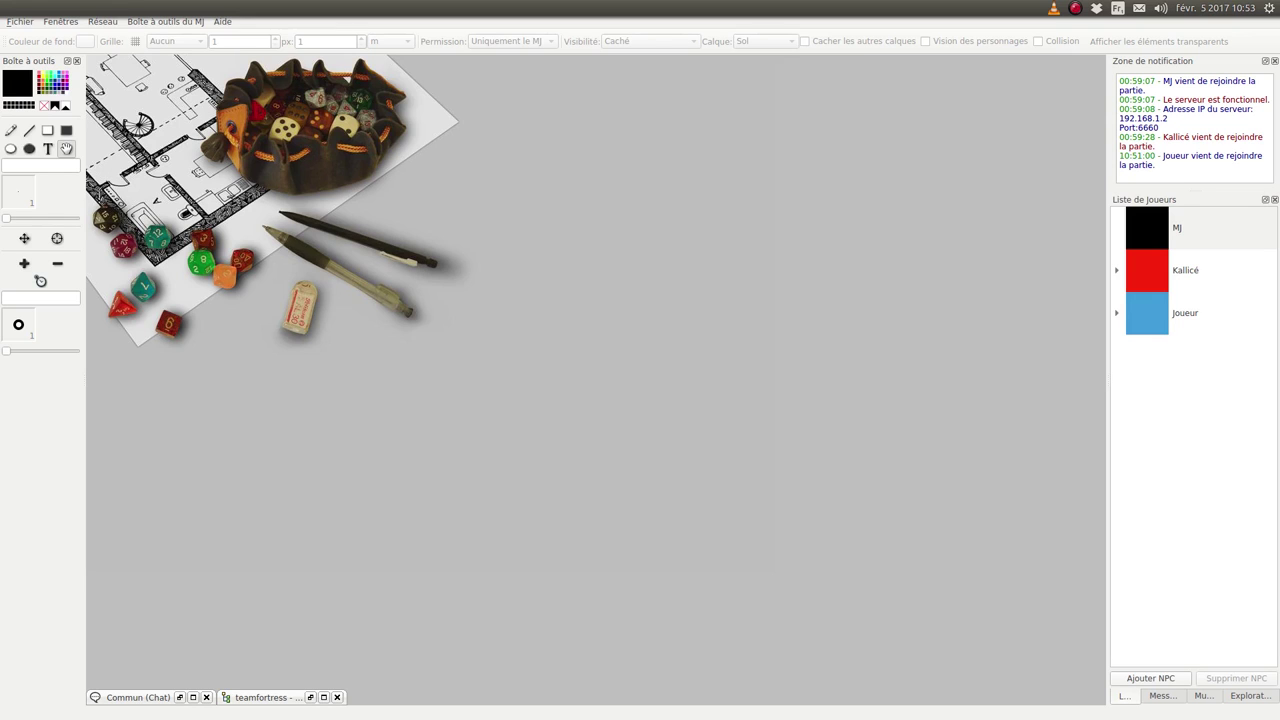
- Start a new vector map (Plan Vectoriel) and accept white (#ffffff) as its background colour
click(21, 22)
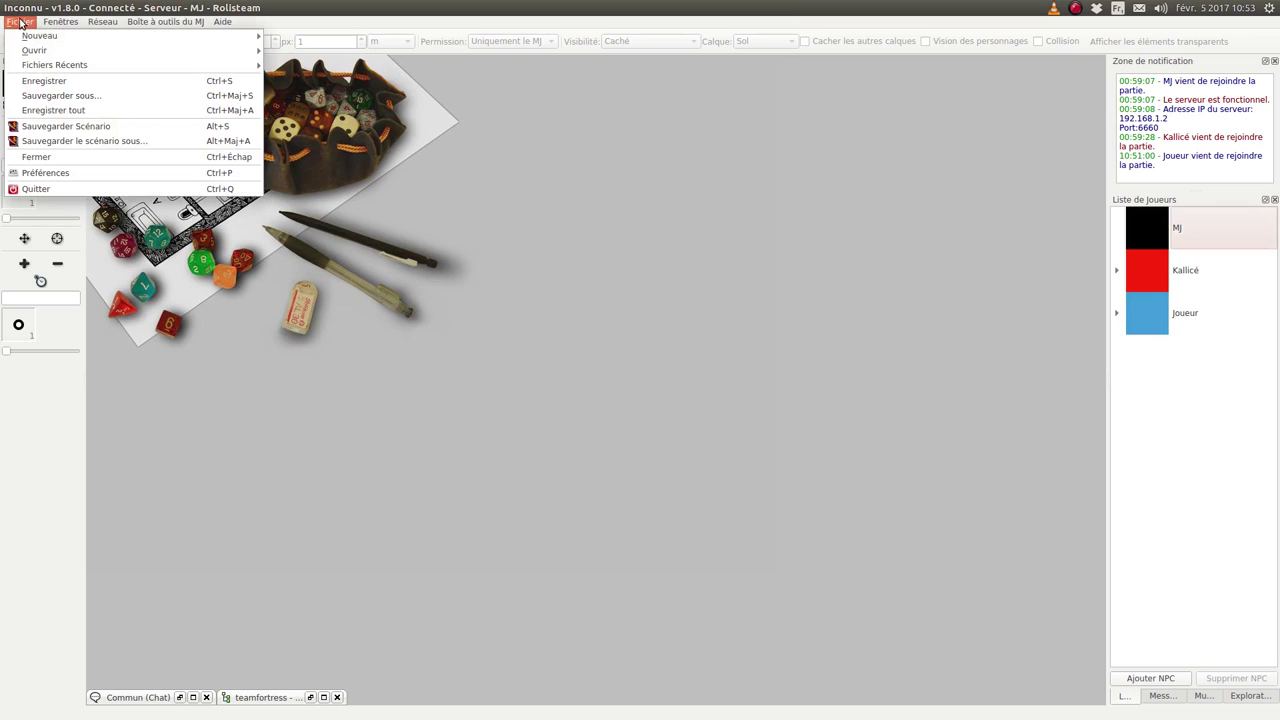
mouse_move(38, 37)
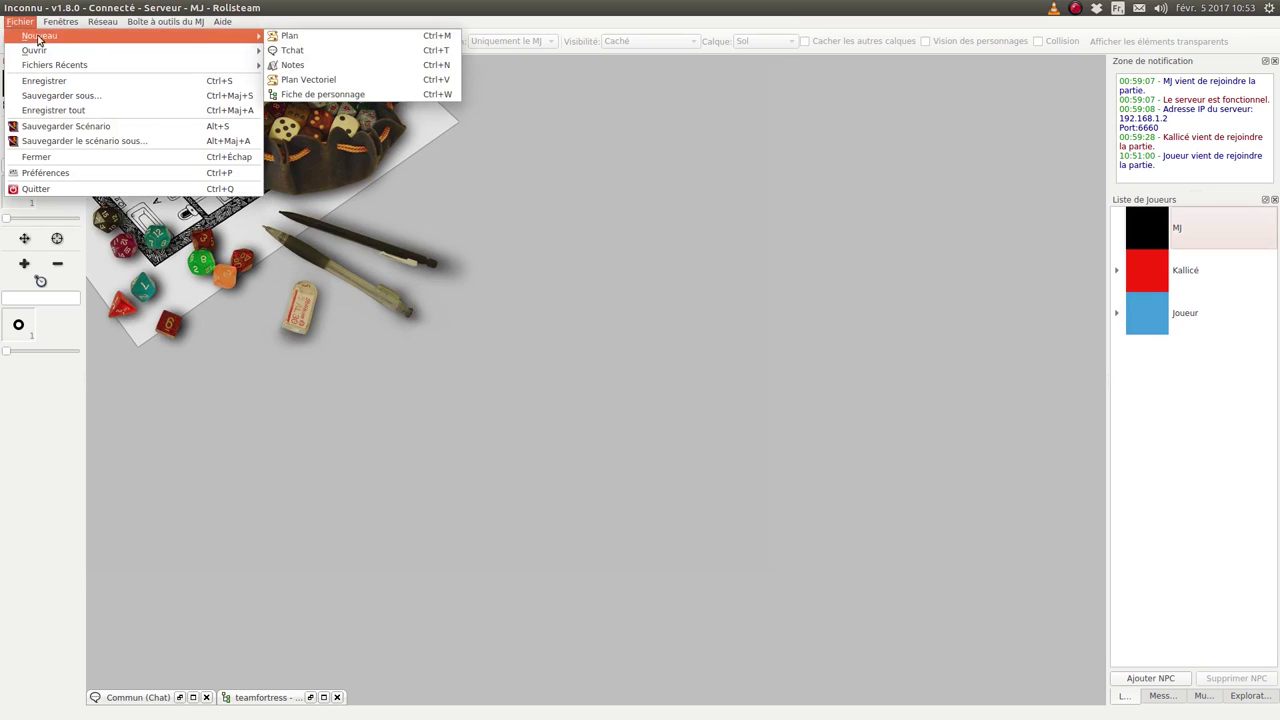
click(345, 82)
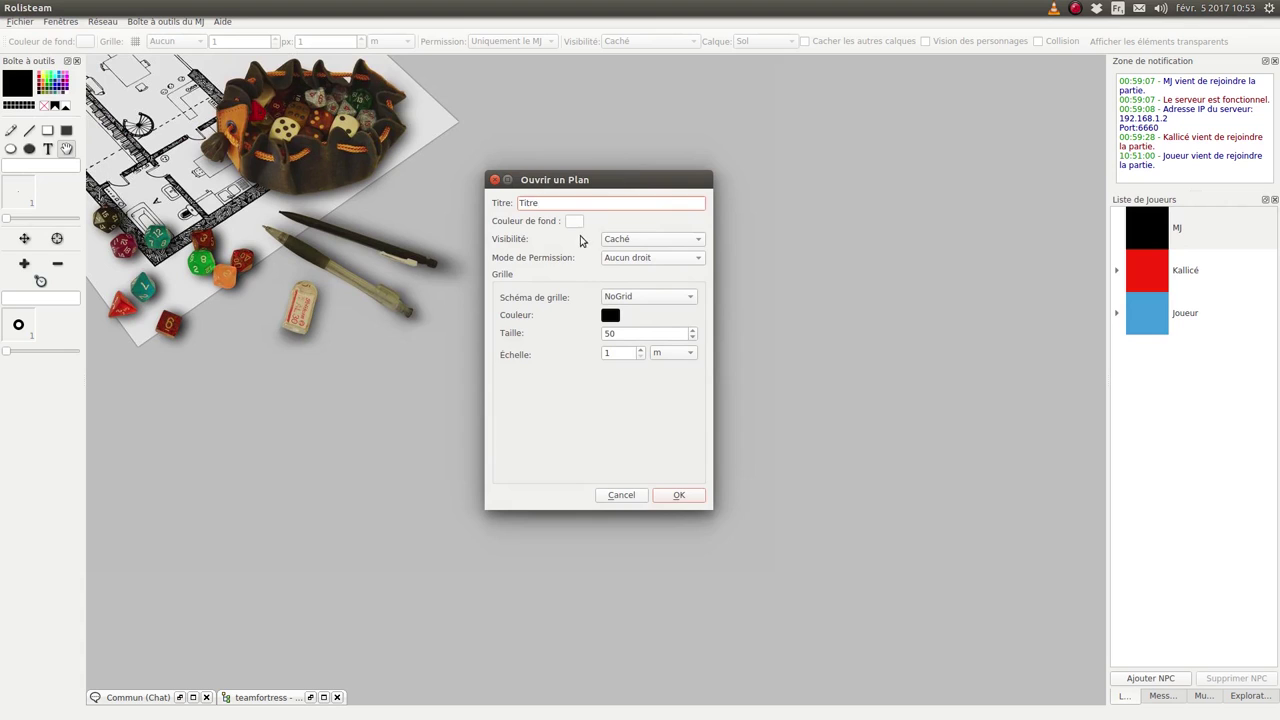
click(574, 221)
drag(628, 234, 741, 360)
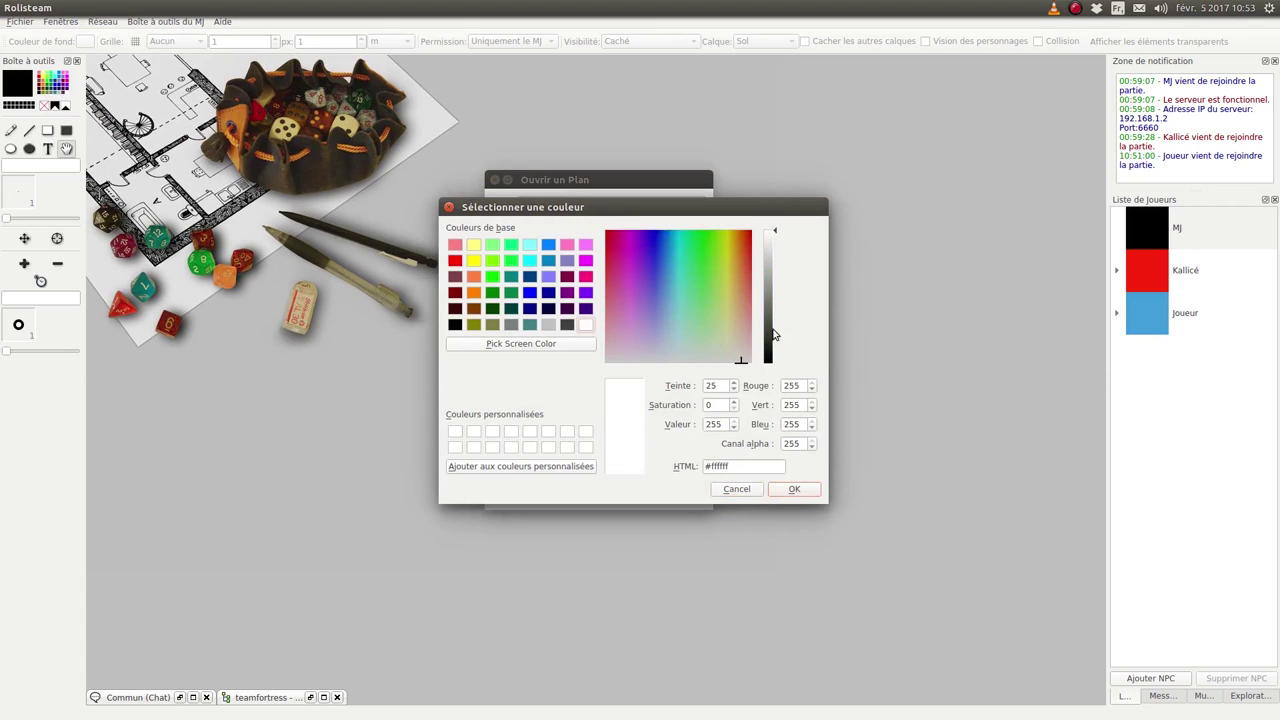
click(794, 489)
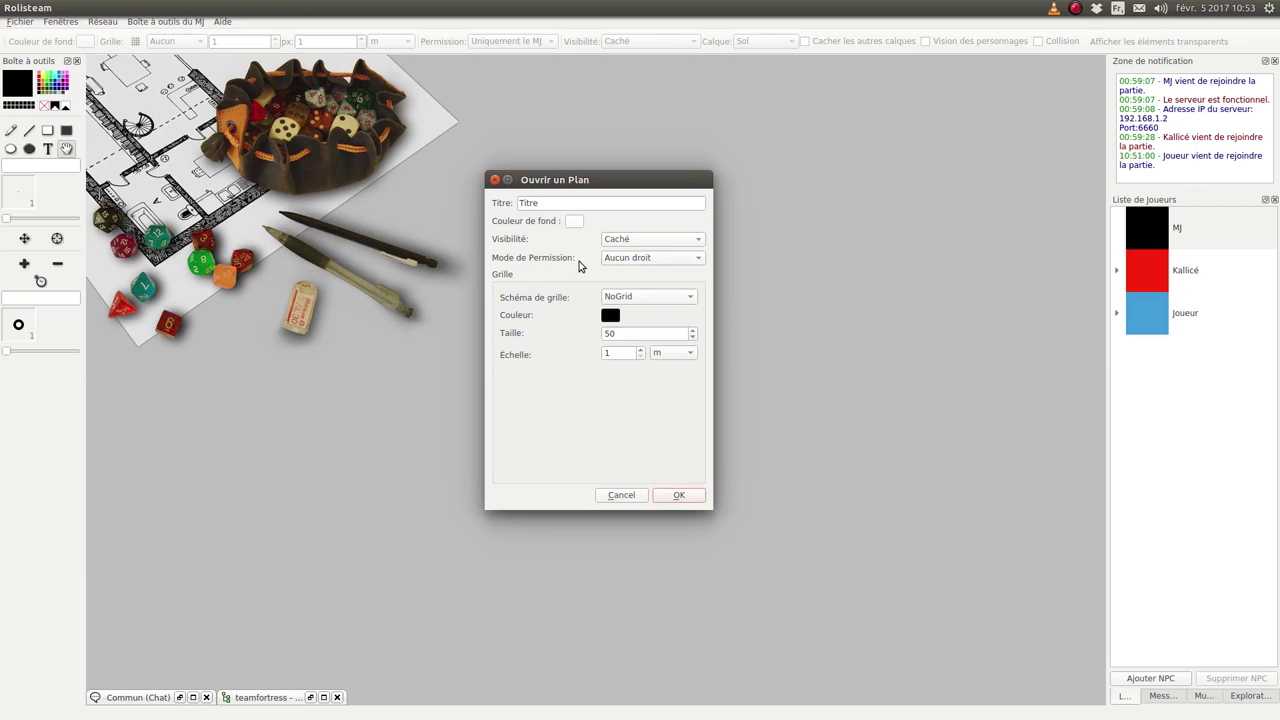
- Create the map with permission mode Aucun droit and grid scheme NoGrid
click(669, 262)
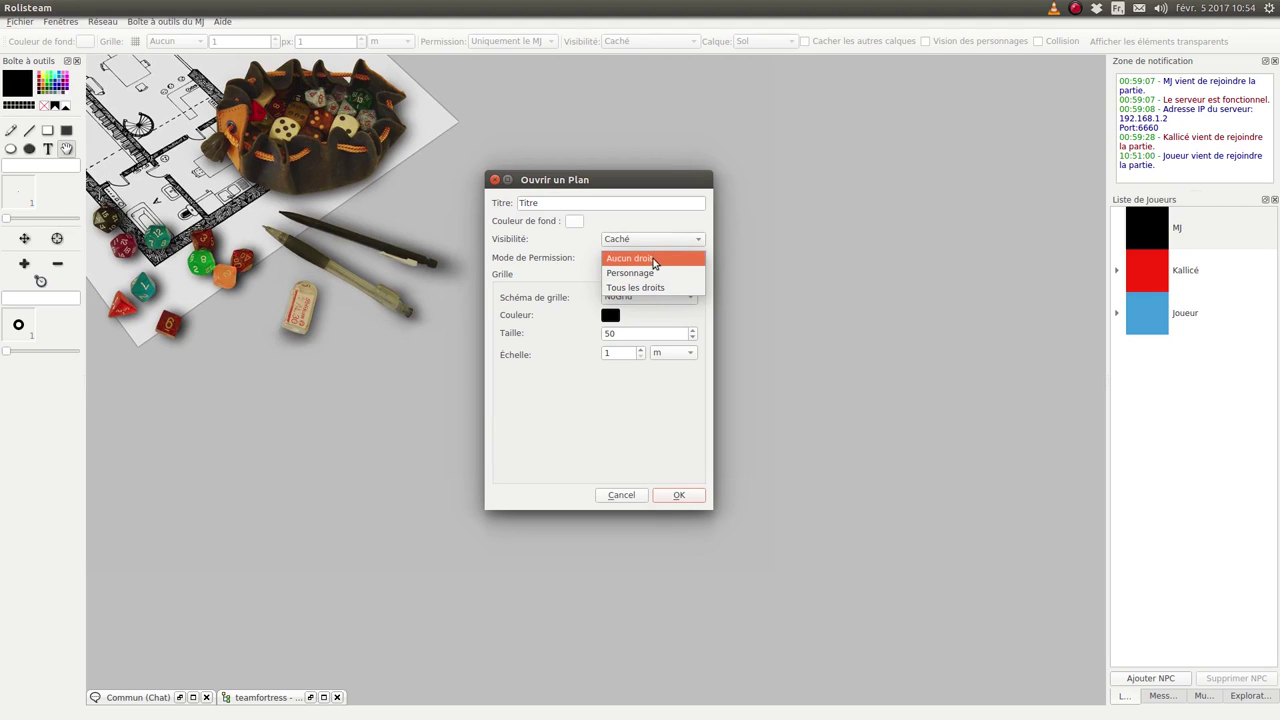
click(655, 262)
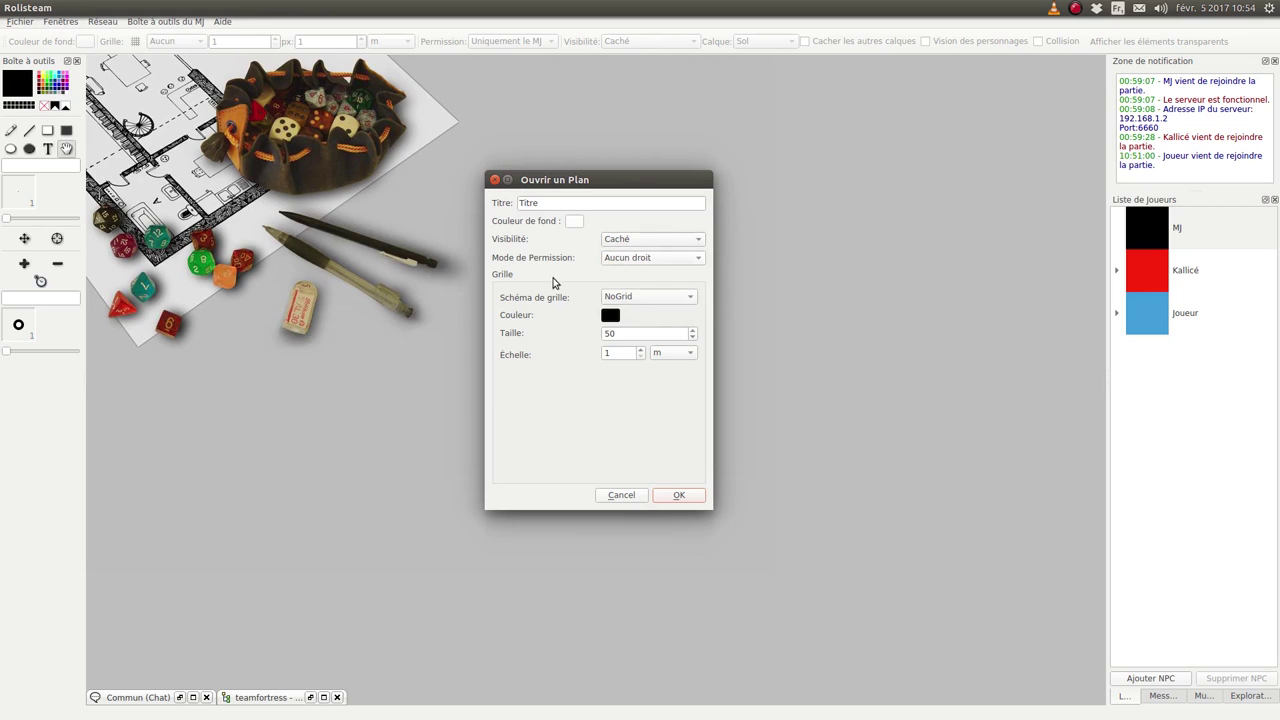
click(640, 296)
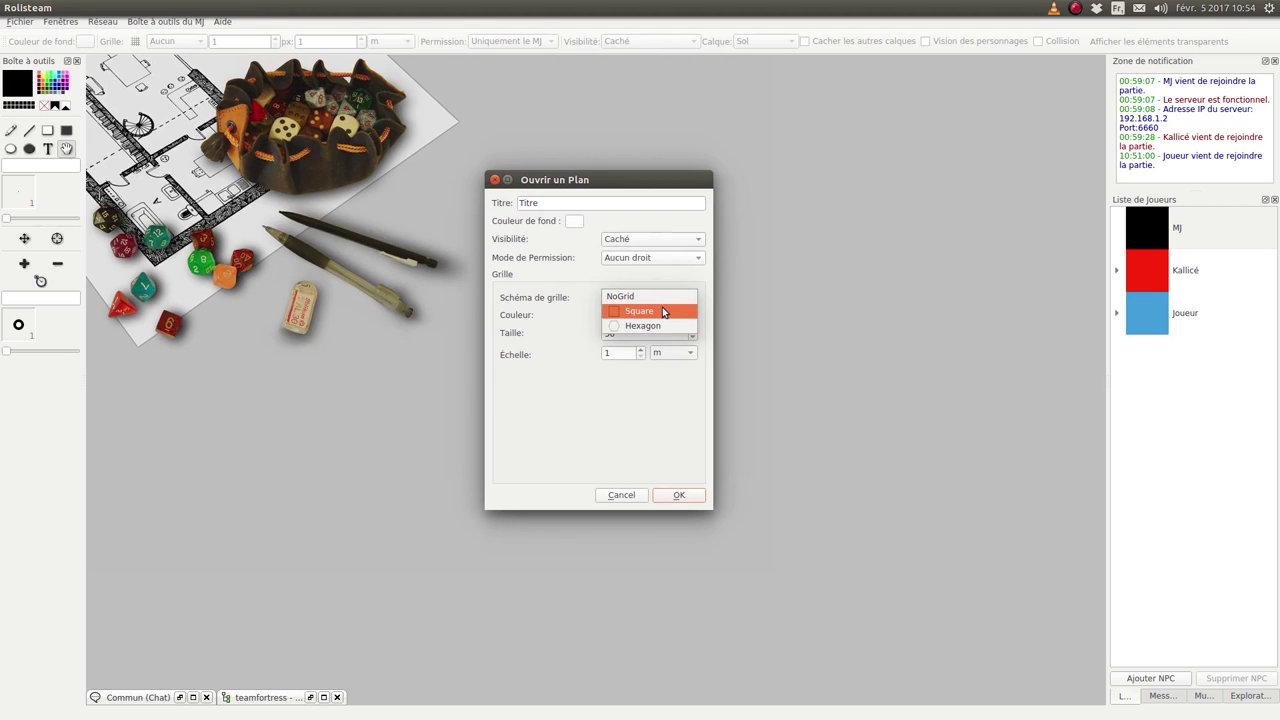
click(618, 296)
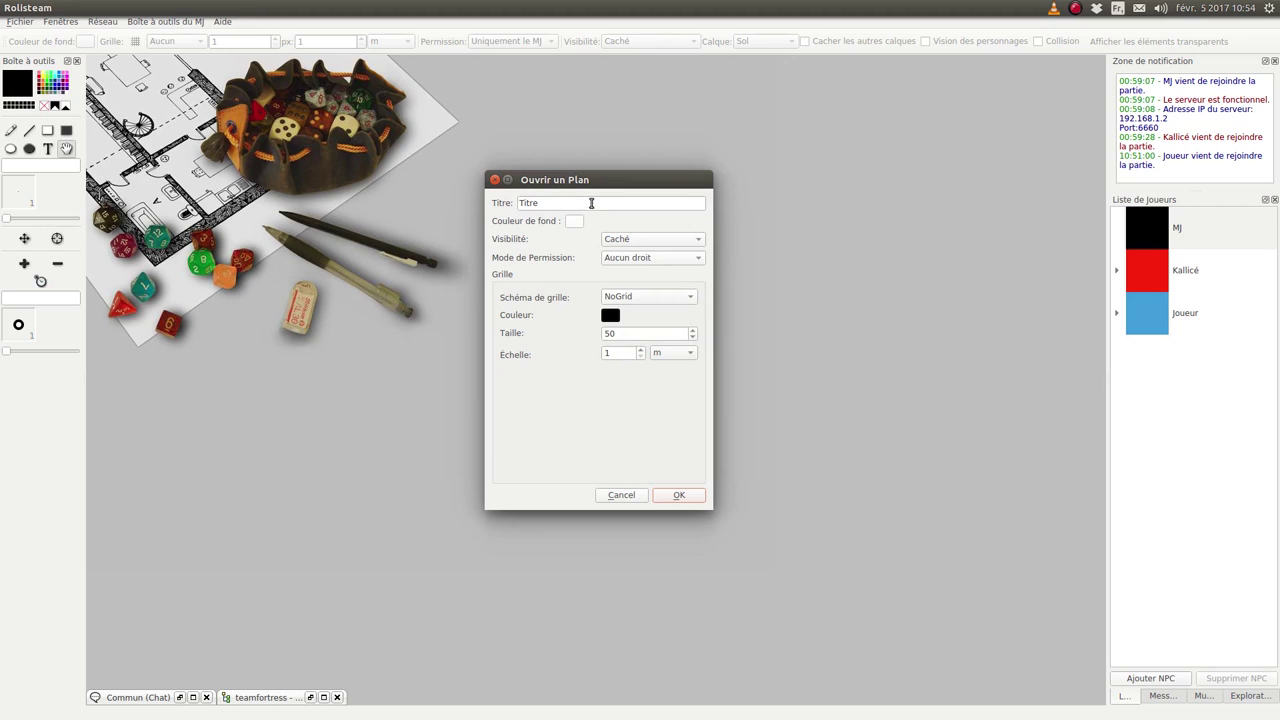
click(684, 499)
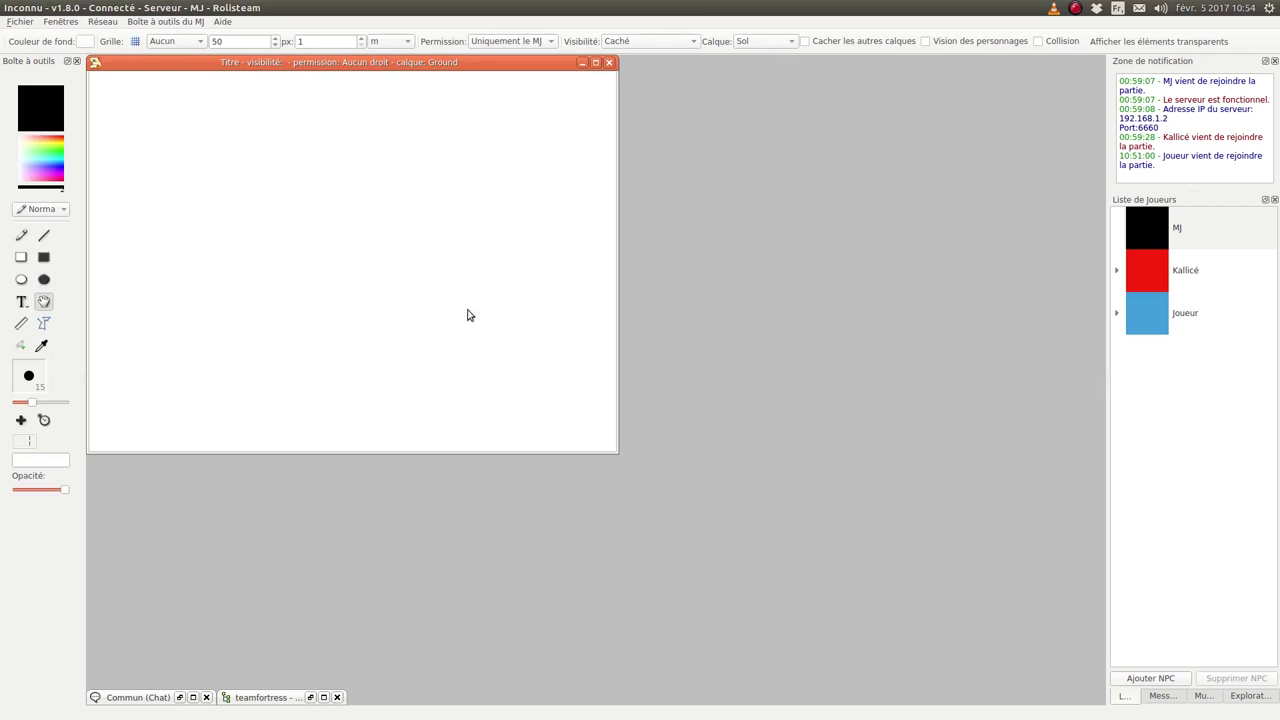
- Try the square and hexagonal grids on the map, returning the grid to Aucun
mouse_move(171, 63)
mouse_down()
mouse_move(190, 64)
mouse_move(173, 84)
mouse_up()
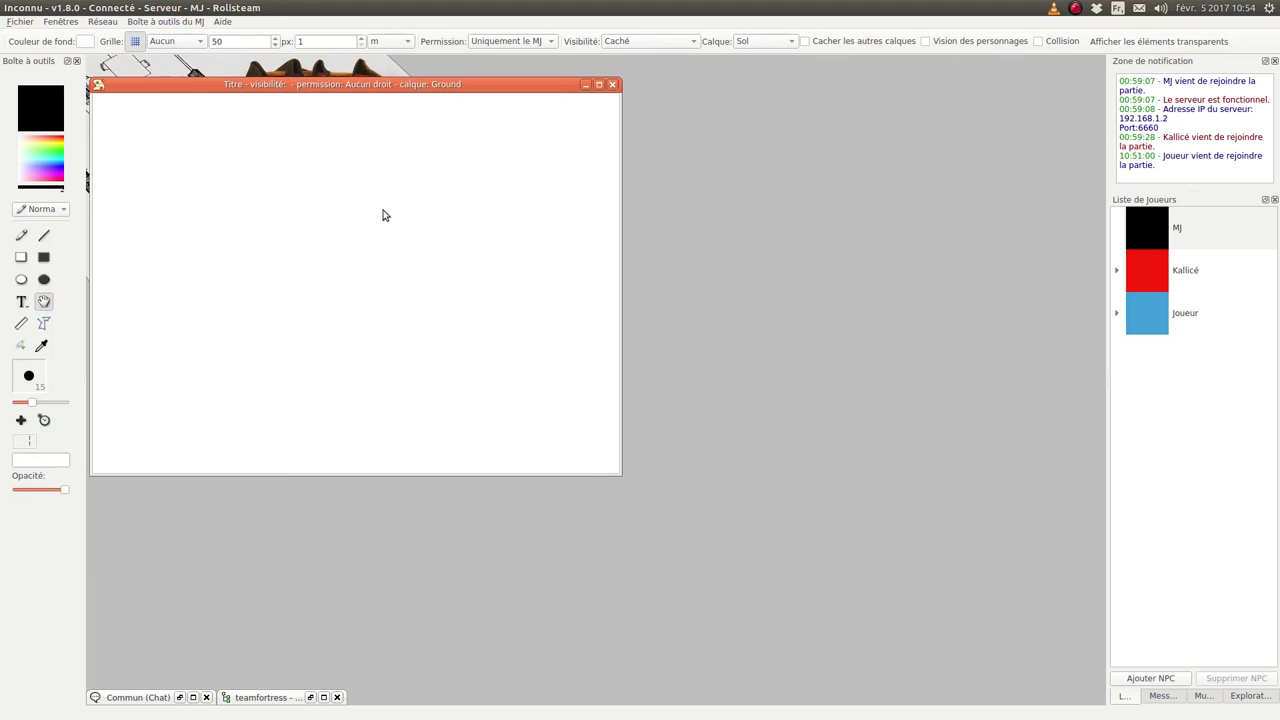
drag(266, 88, 266, 76)
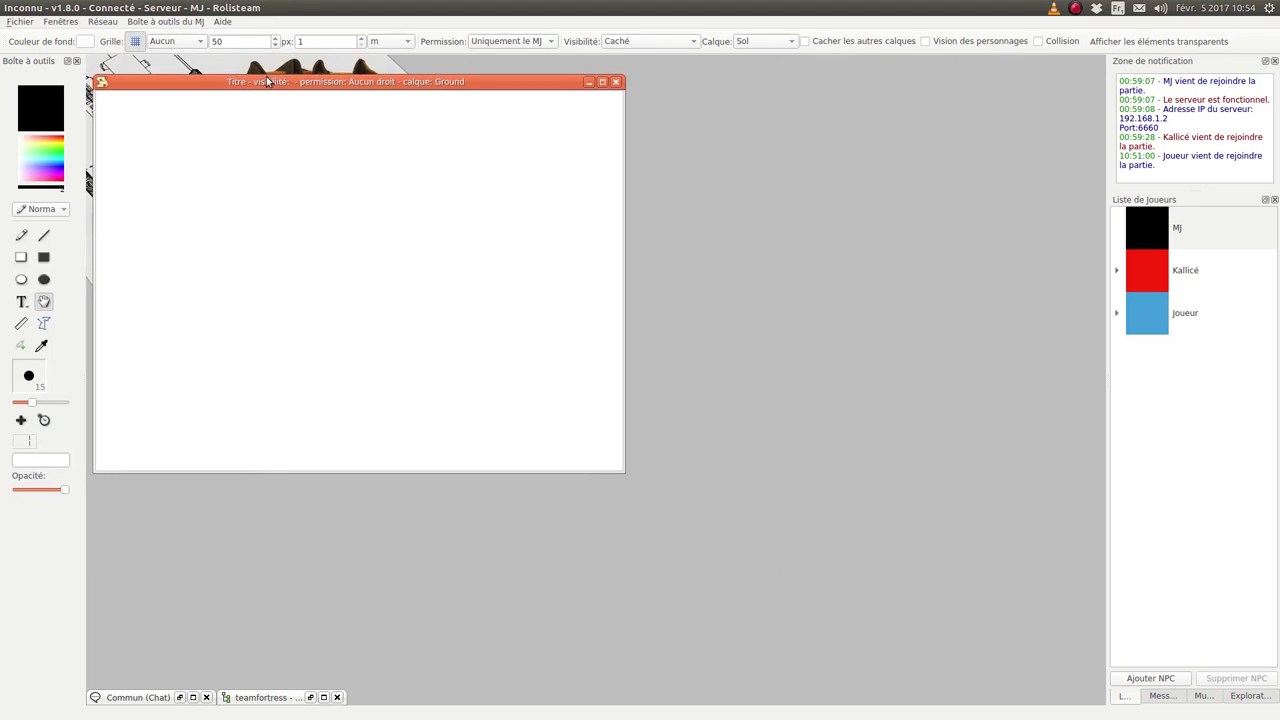
click(156, 44)
click(159, 58)
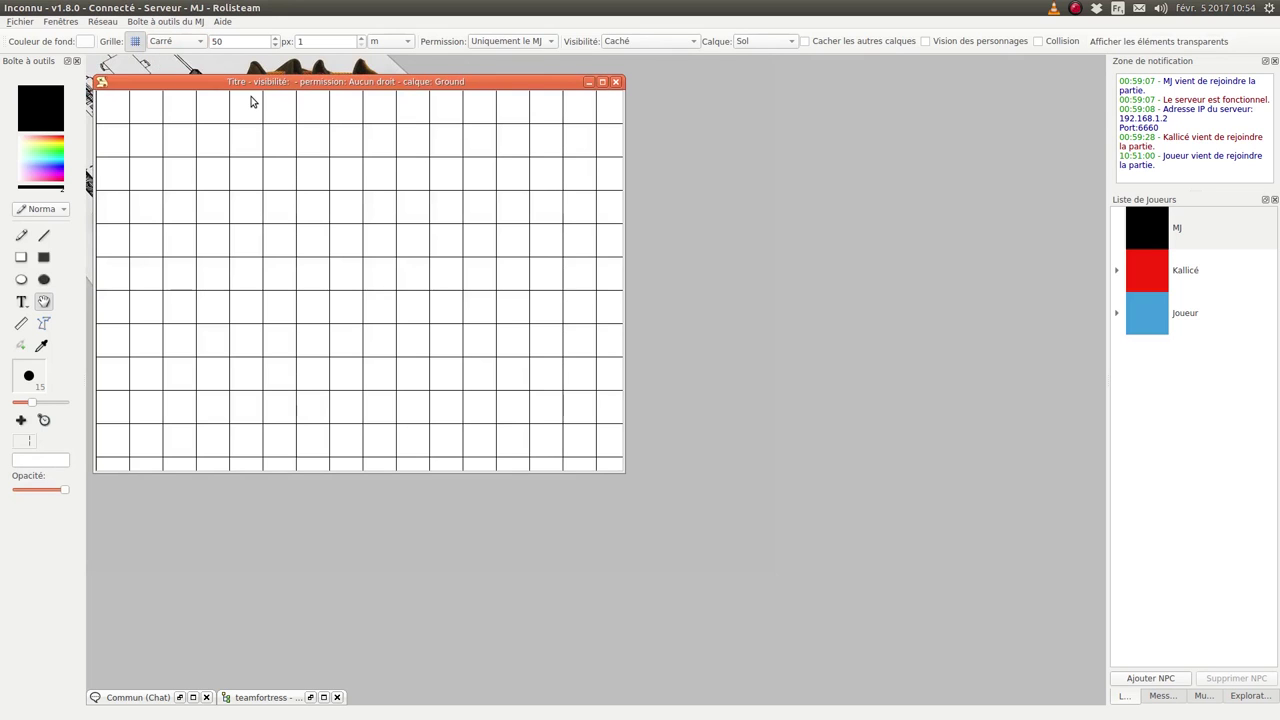
click(176, 44)
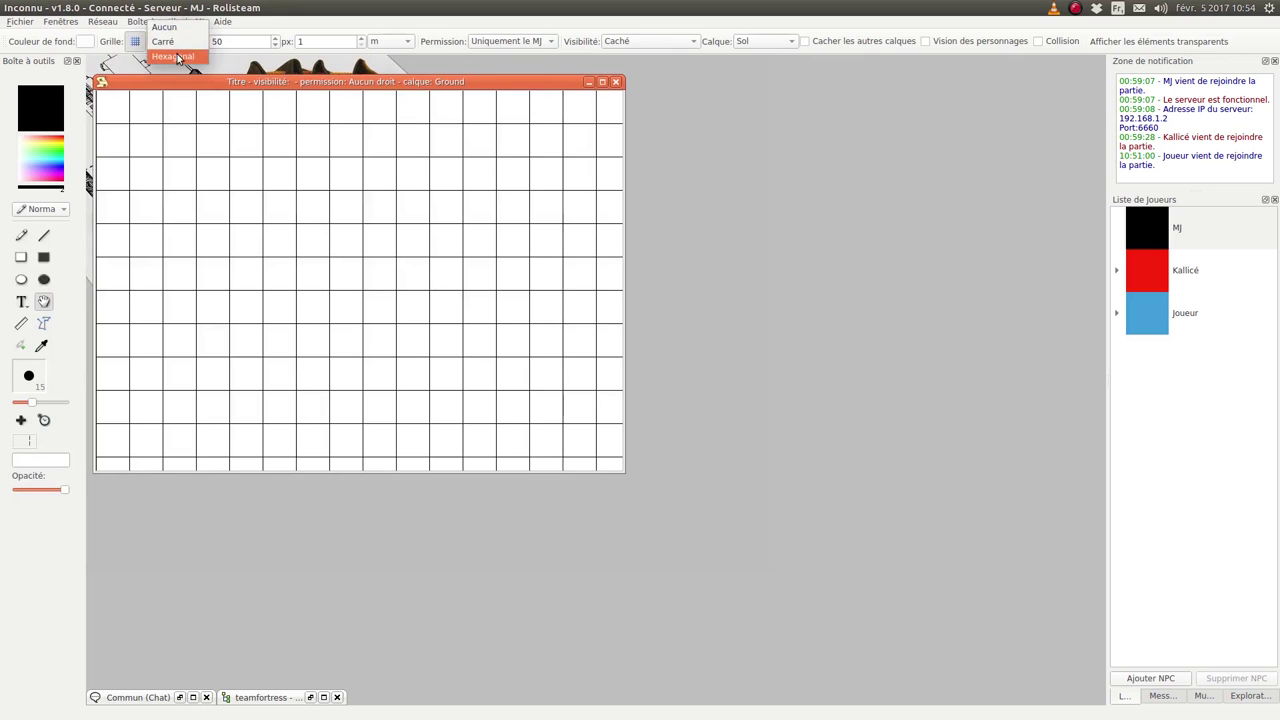
click(178, 61)
click(166, 24)
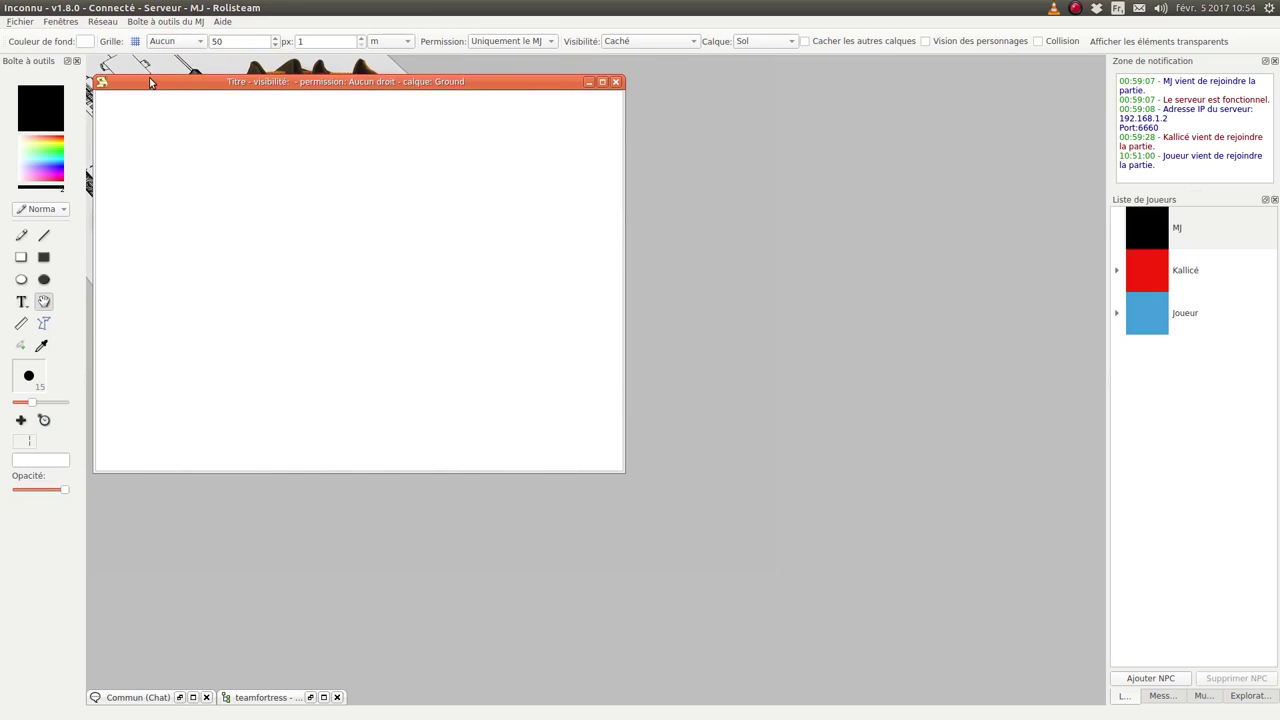
drag(151, 81, 150, 68)
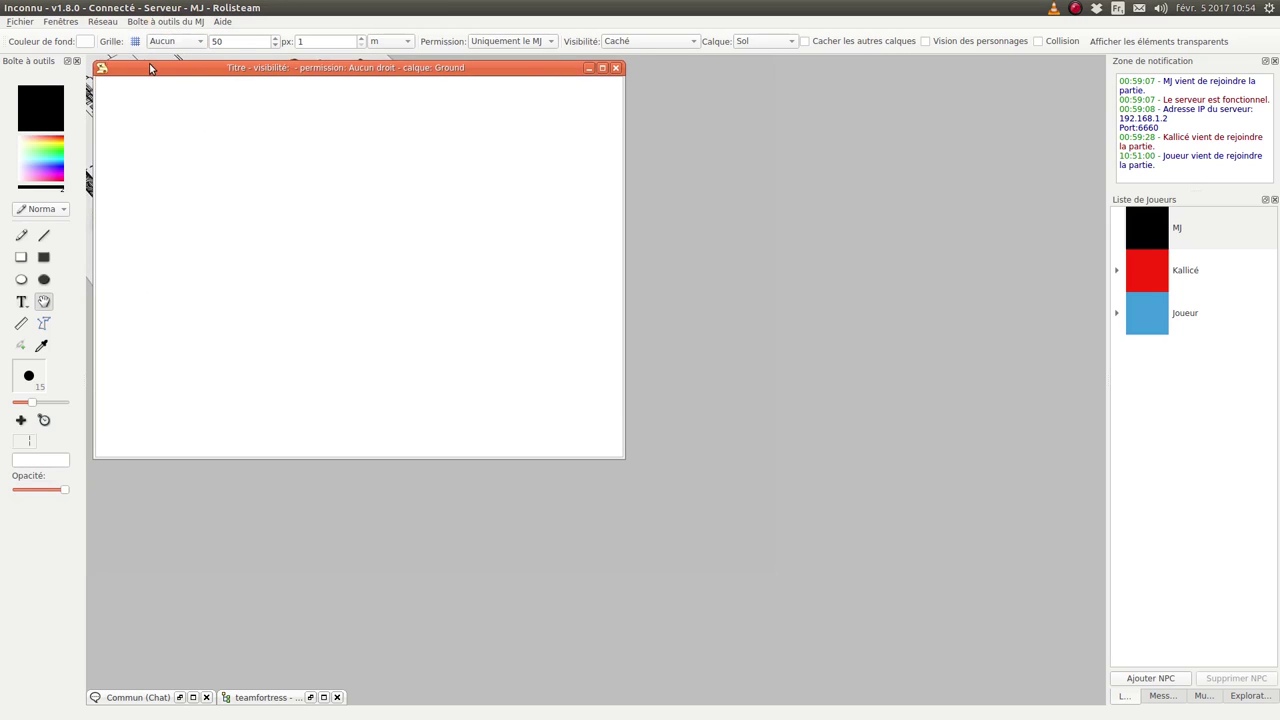
- Lower the brightness of the drawing colour and choose green (#26bc58)
click(47, 146)
click(44, 168)
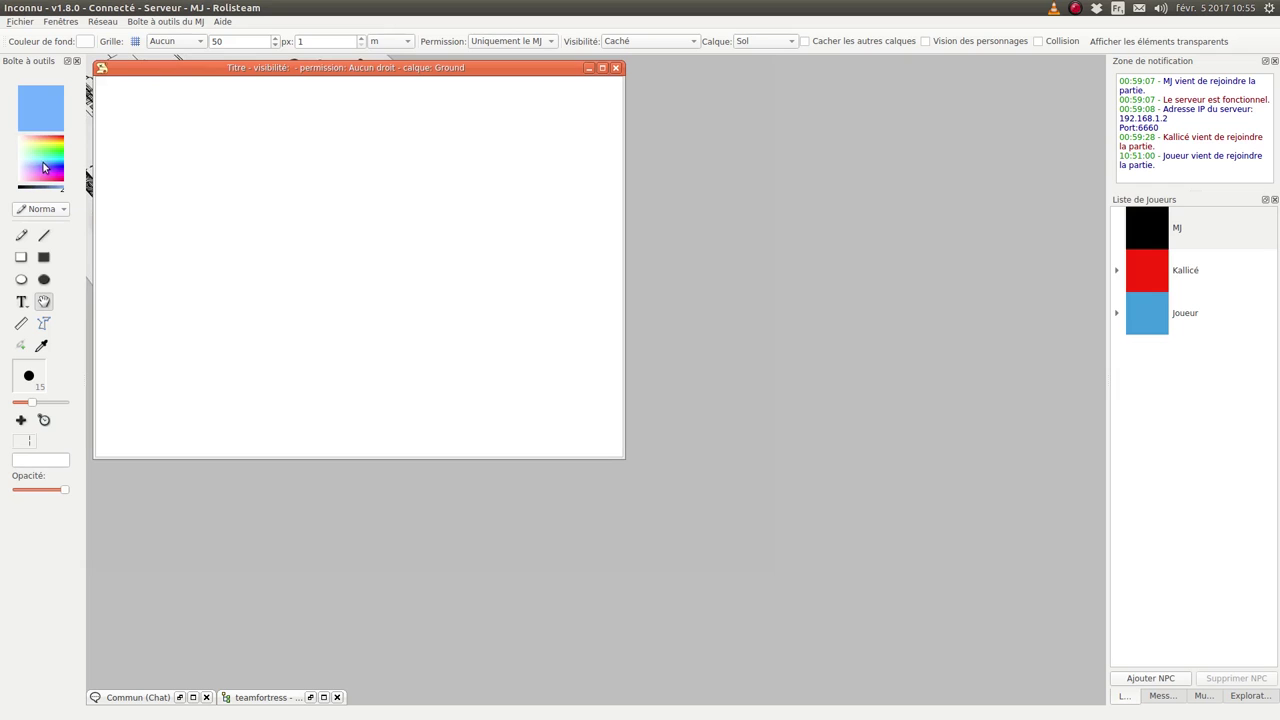
mouse_move(52, 194)
mouse_down()
mouse_move(26, 194)
mouse_move(68, 189)
mouse_move(38, 197)
mouse_move(51, 190)
mouse_up()
click(56, 158)
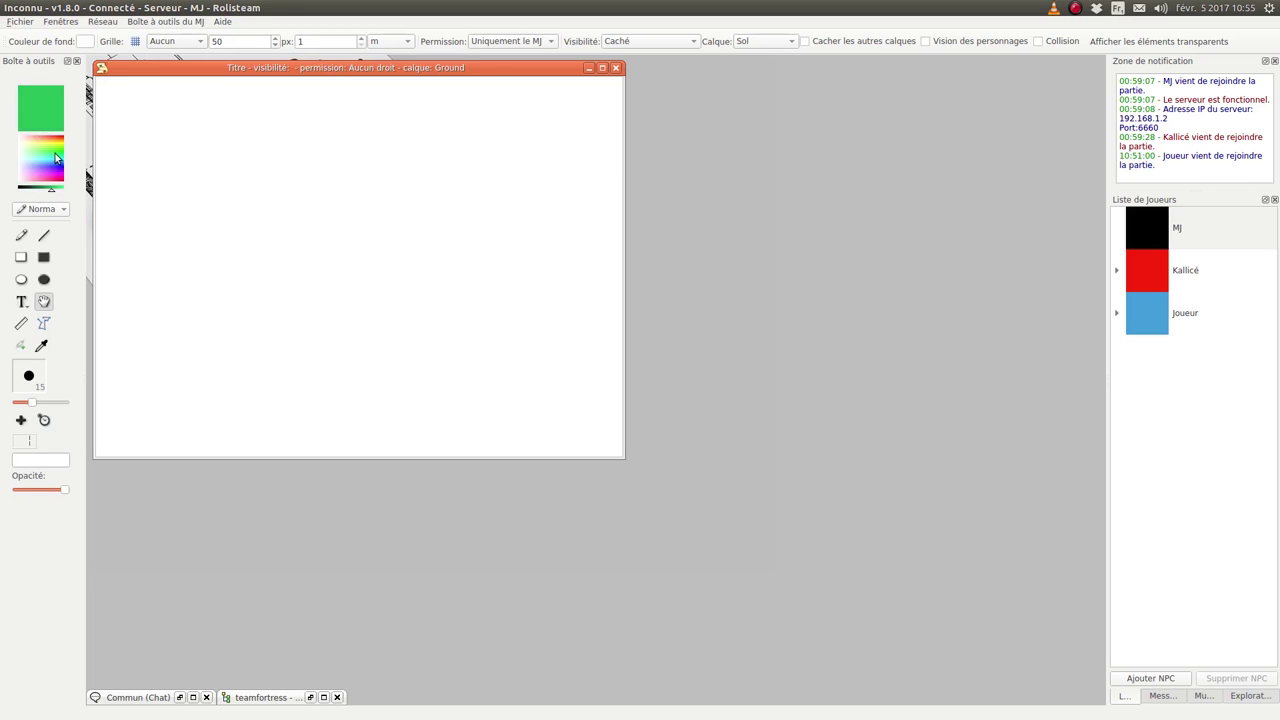
click(46, 118)
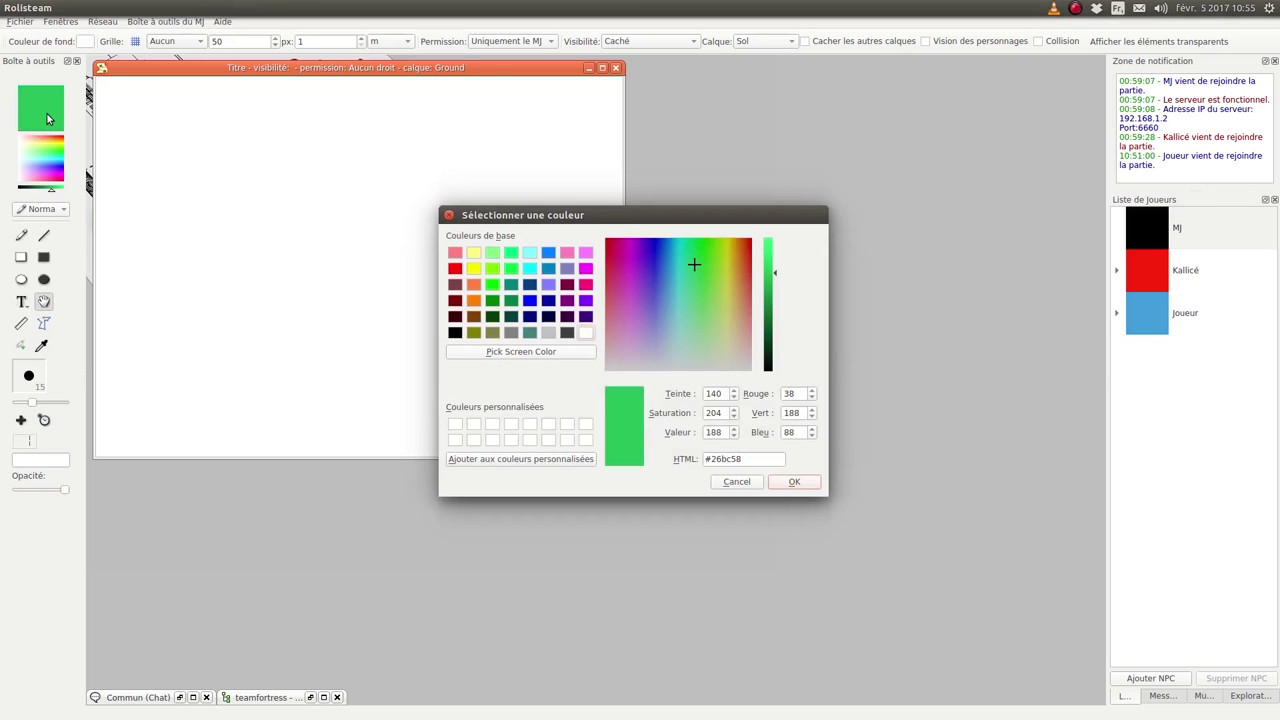
click(449, 217)
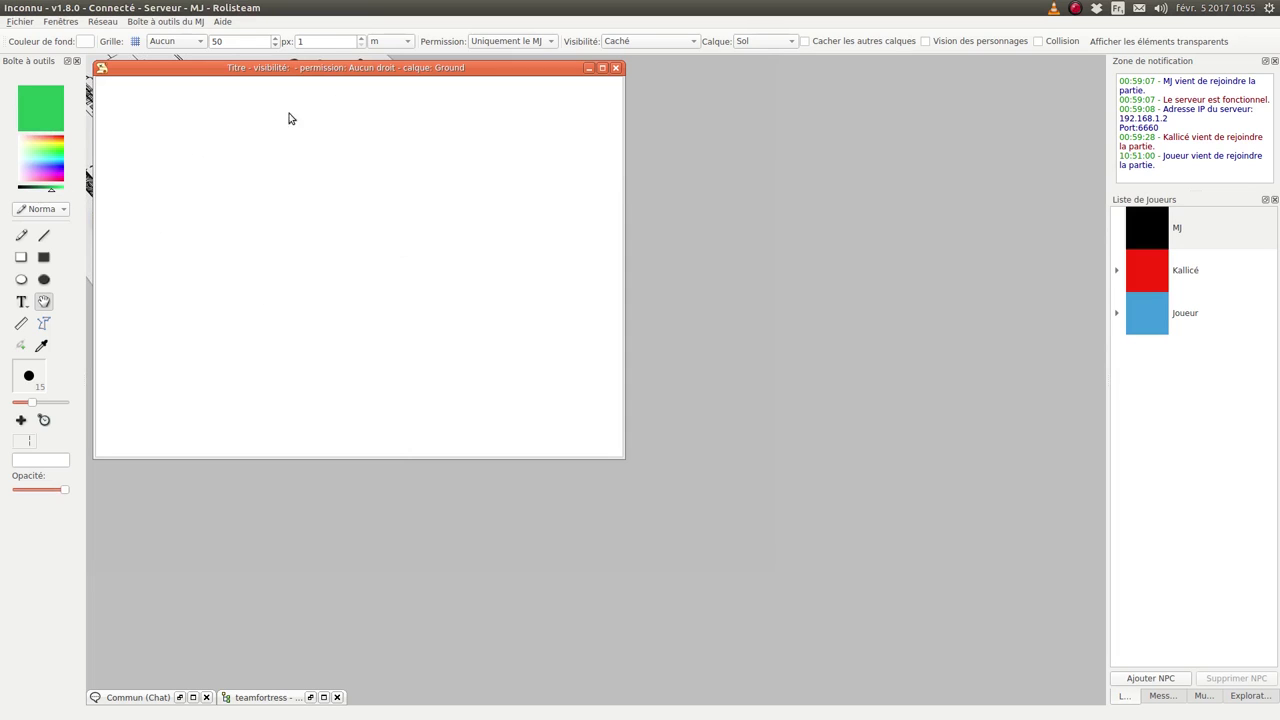
- Maximize the map window and draw a wavy blue freehand stroke across the upper part of the map
double_click(331, 70)
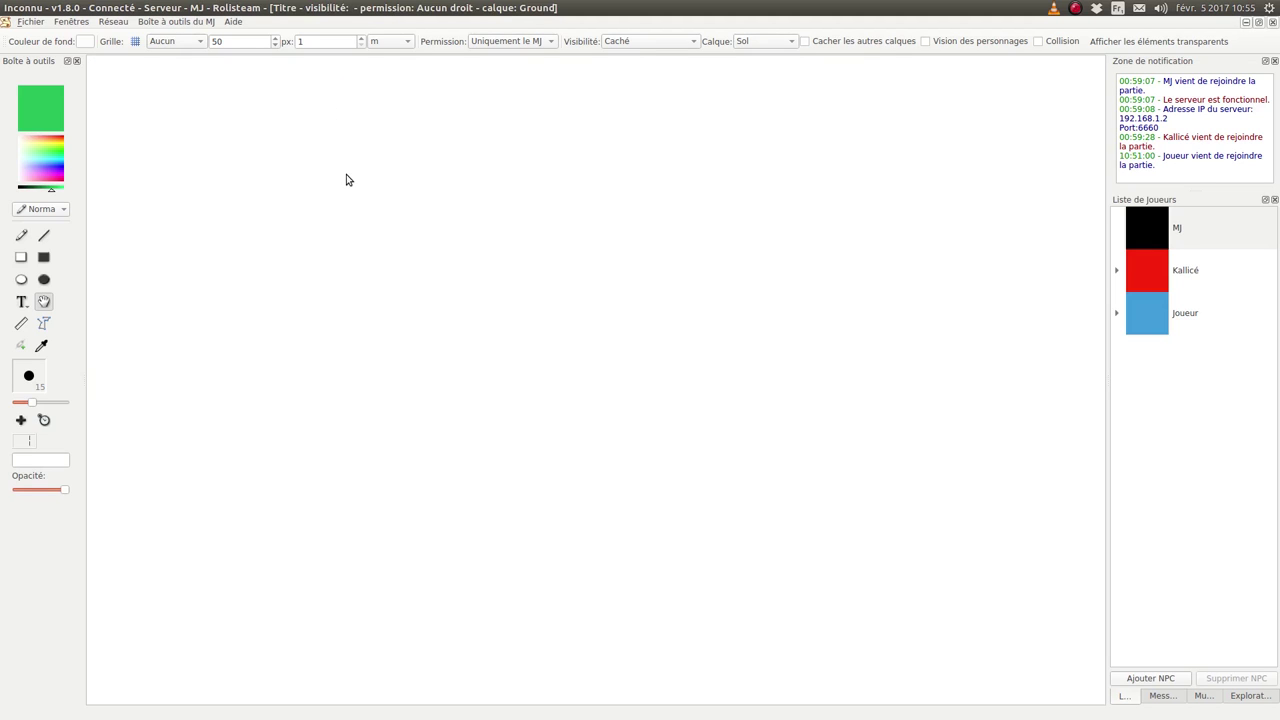
click(21, 235)
click(56, 165)
mouse_move(150, 200)
mouse_down()
mouse_move(206, 146)
mouse_move(646, 111)
mouse_move(675, 90)
mouse_up()
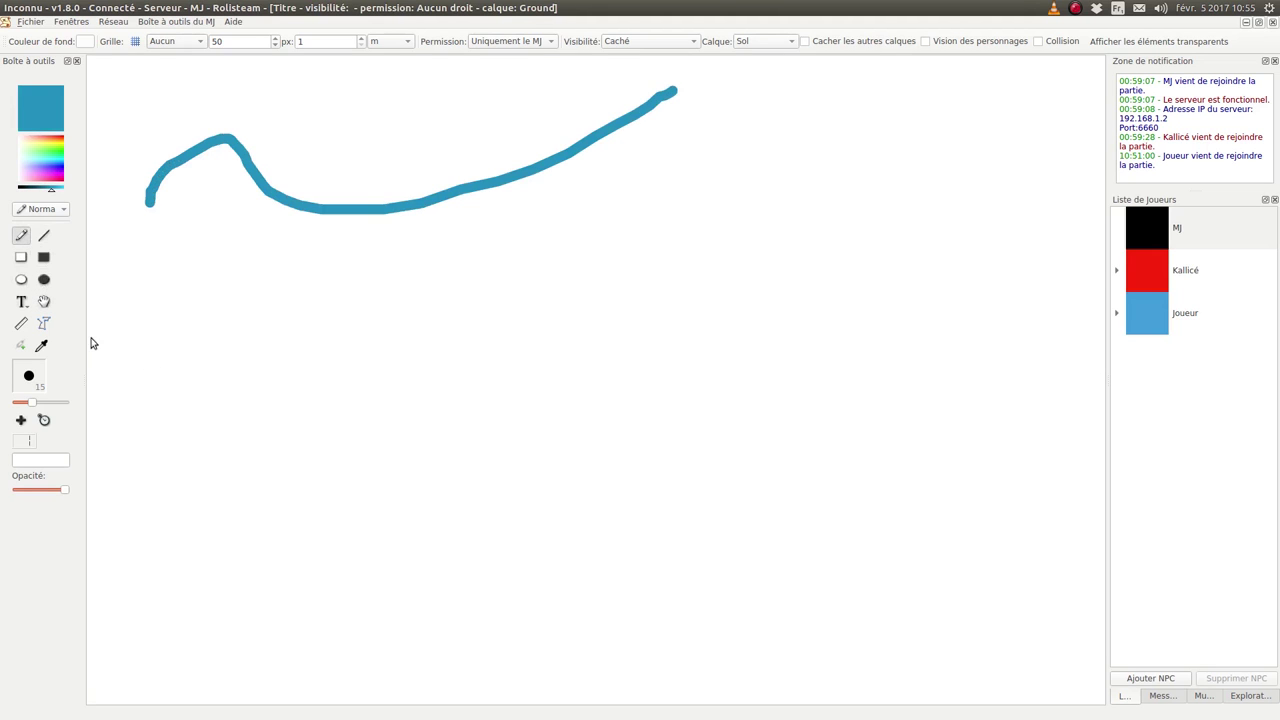
- Draw a straight olive-yellow line rising diagonally to the right below the blue stroke
click(43, 235)
click(60, 148)
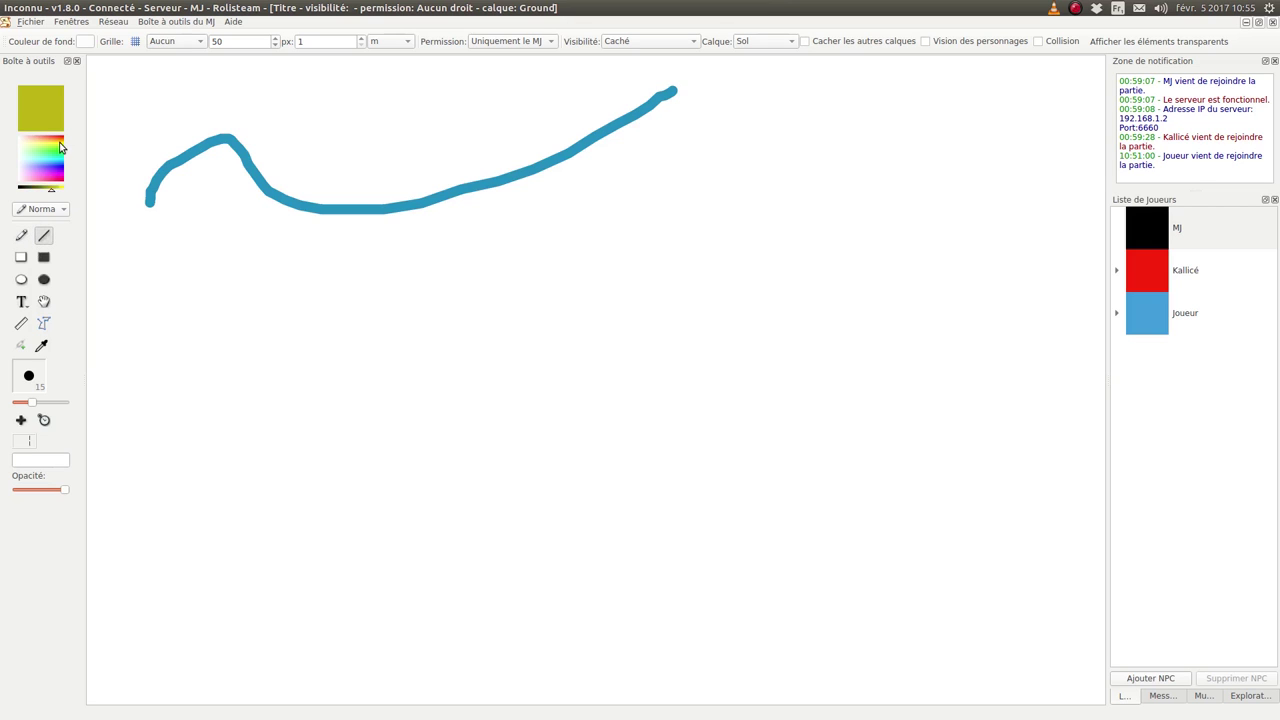
mouse_move(187, 333)
mouse_down()
mouse_move(214, 337)
mouse_move(748, 189)
mouse_move(767, 168)
mouse_up()
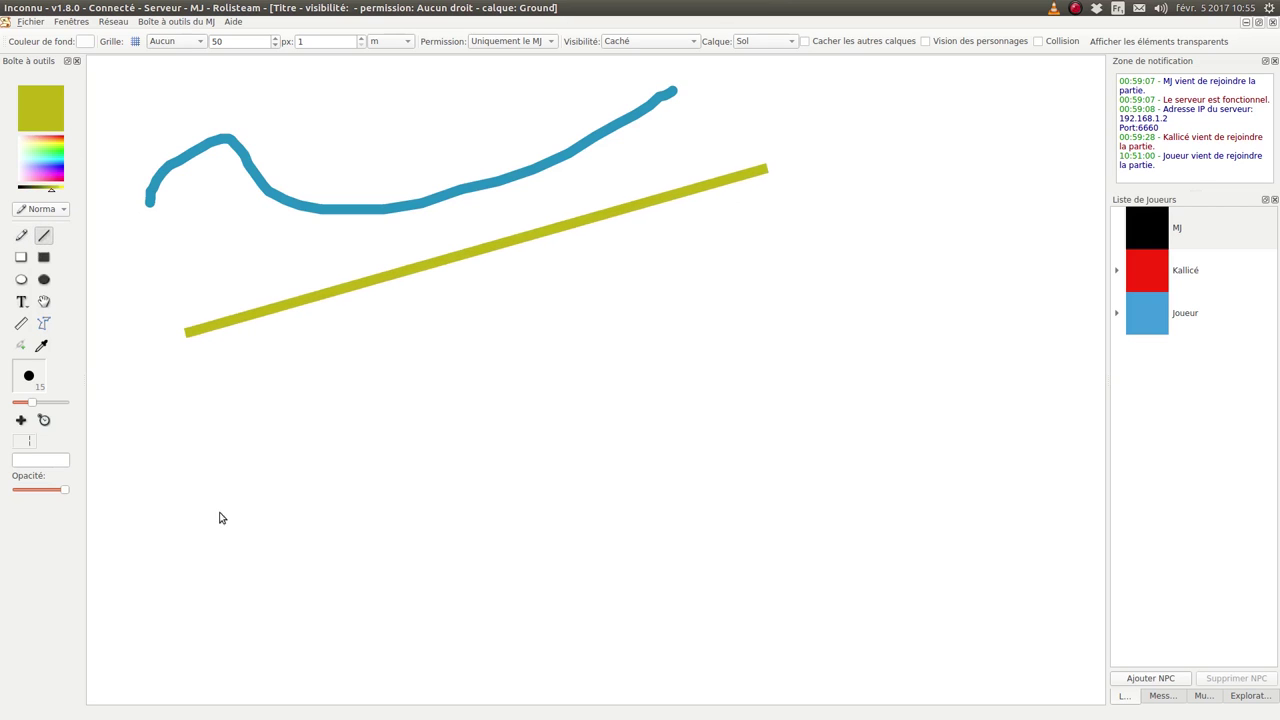
- Draw an outlined green rectangle with line width 2 below the yellow line
click(20, 257)
click(64, 160)
drag(29, 402, 15, 407)
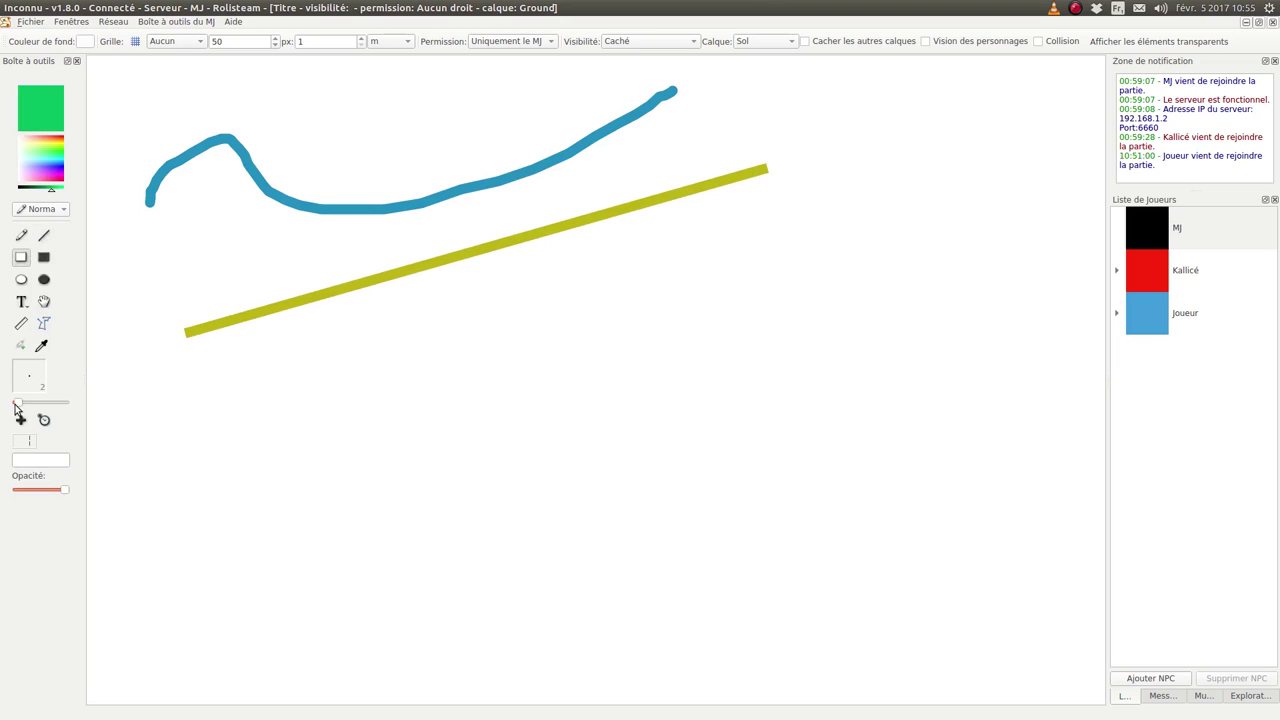
drag(252, 426, 634, 577)
- Draw a tall filled rectangle in dark blue at the upper right of the map
click(43, 257)
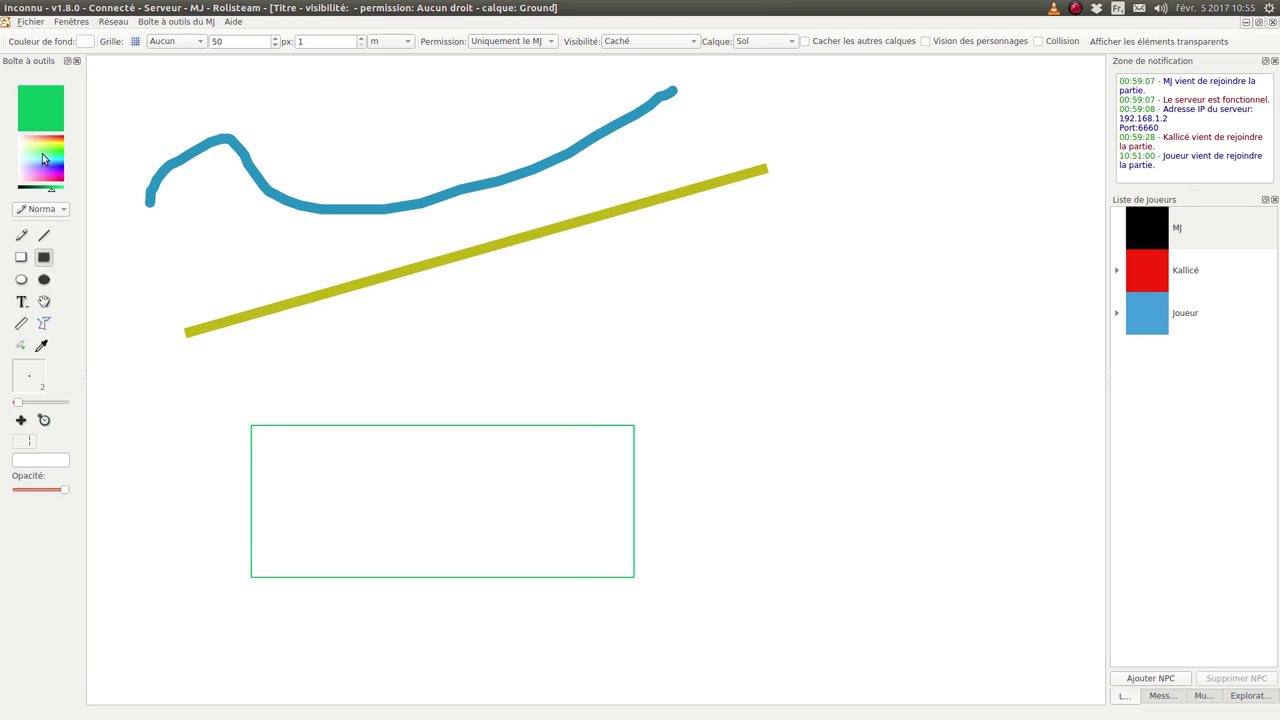
click(58, 167)
click(58, 170)
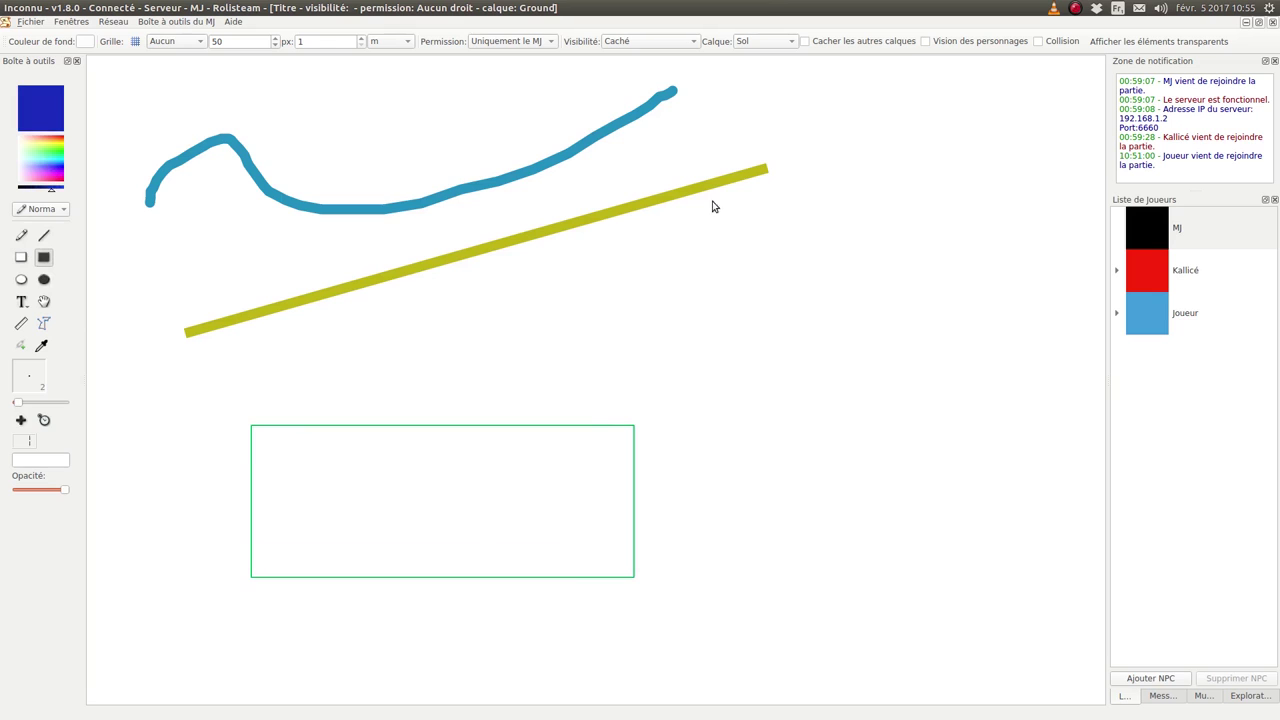
drag(895, 73, 1027, 378)
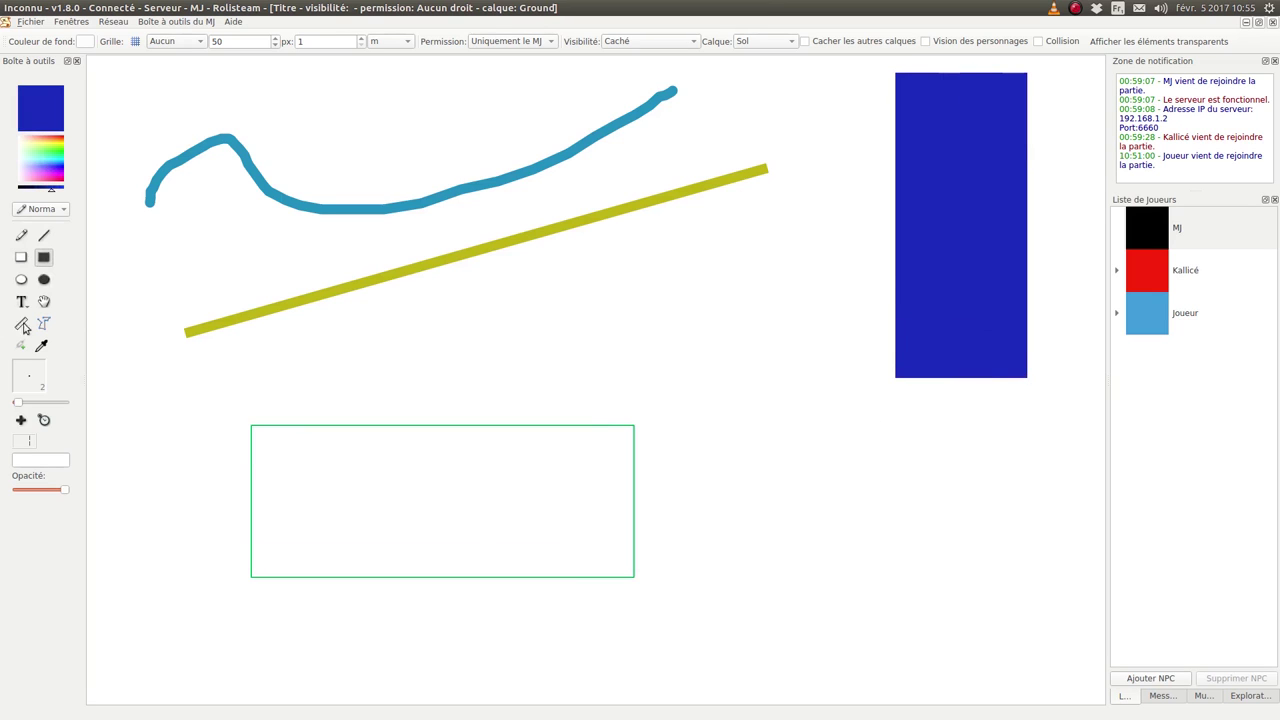
- Draw a teal outlined ellipse left of the green rectangle and a filled green circle at the lower right of the map
click(21, 279)
click(56, 162)
drag(158, 455, 224, 557)
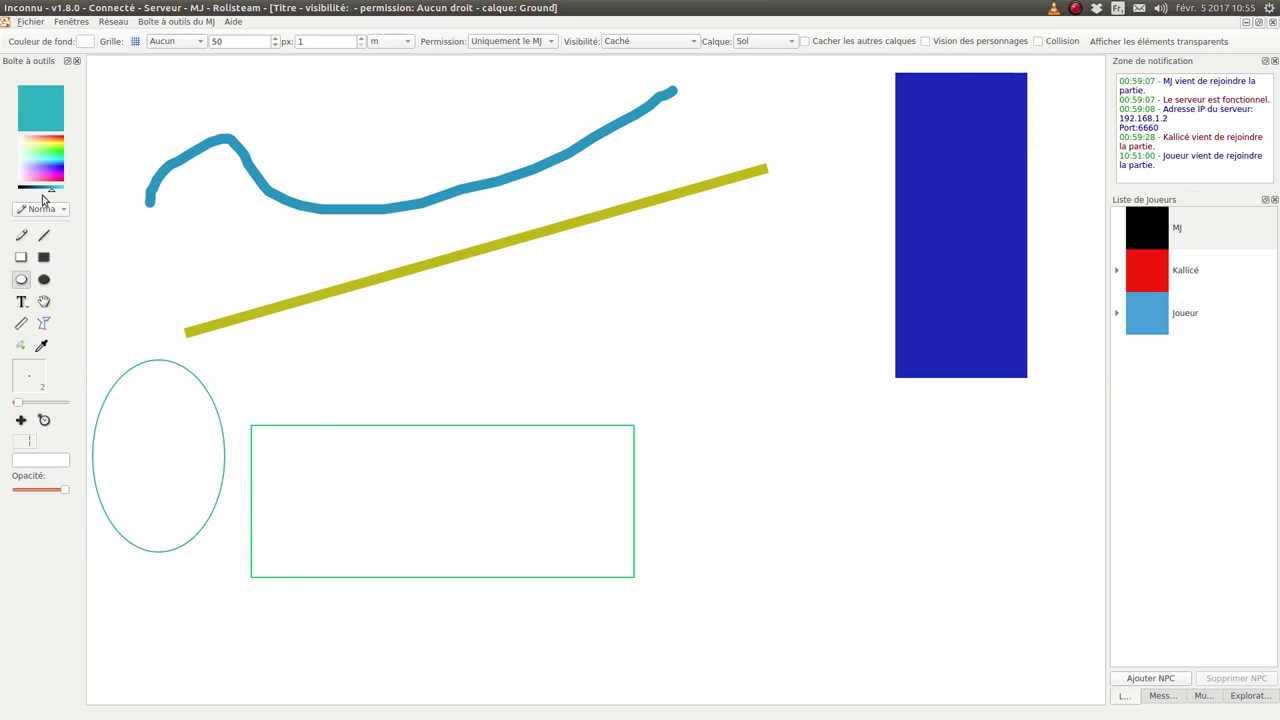
click(43, 279)
drag(924, 590, 946, 626)
- Add a black text item above the blue stroke and change its content to "je modifie mon texte"
click(21, 301)
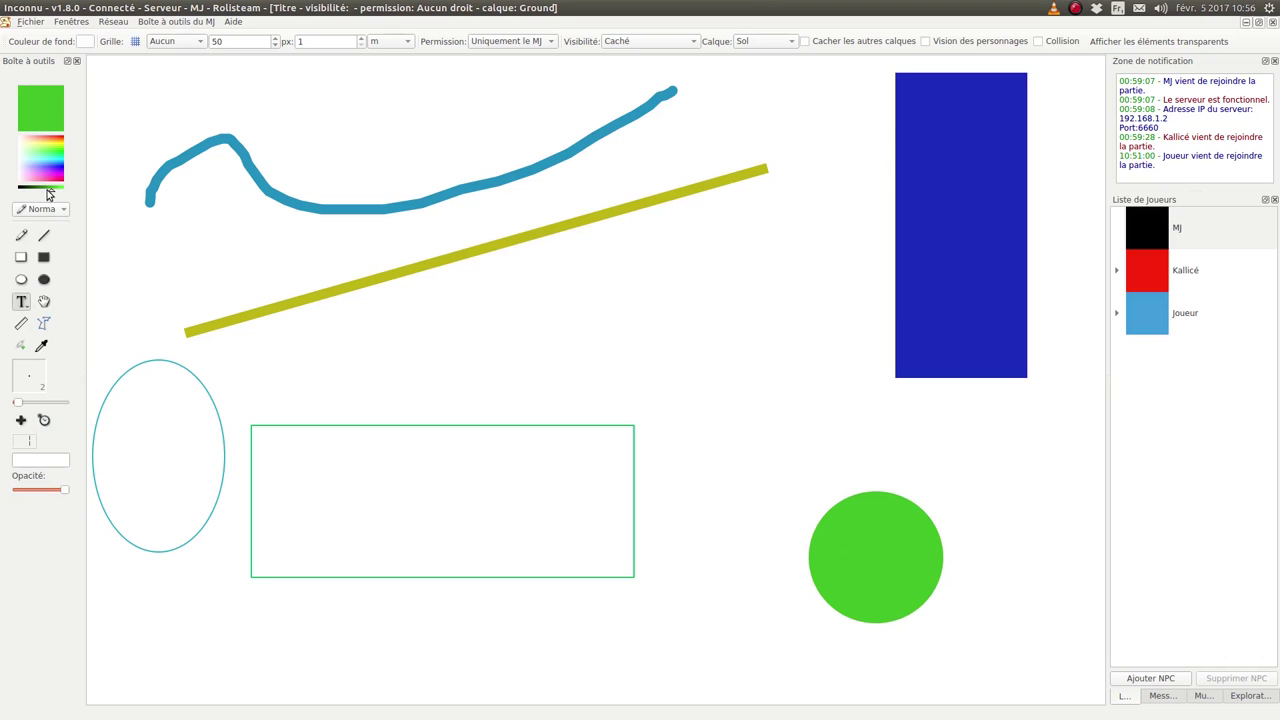
drag(50, 190, 8, 195)
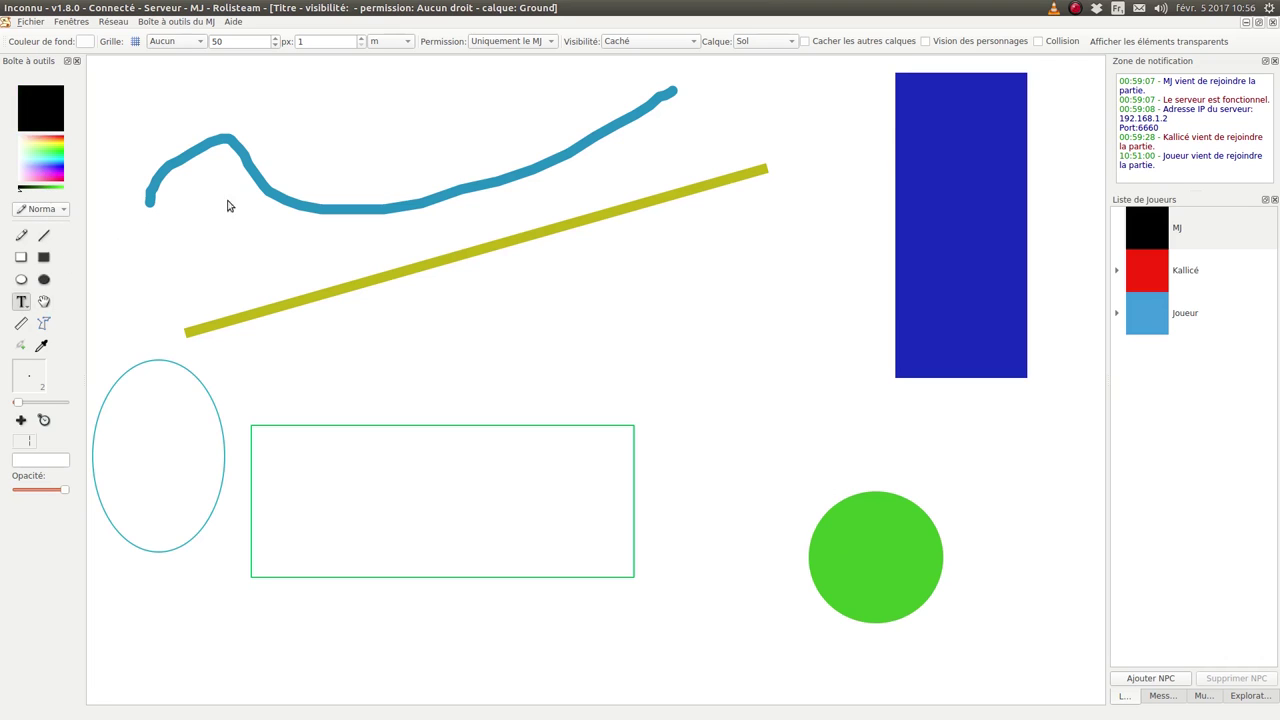
click(364, 91)
click(44, 301)
click(384, 108)
double_click(385, 106)
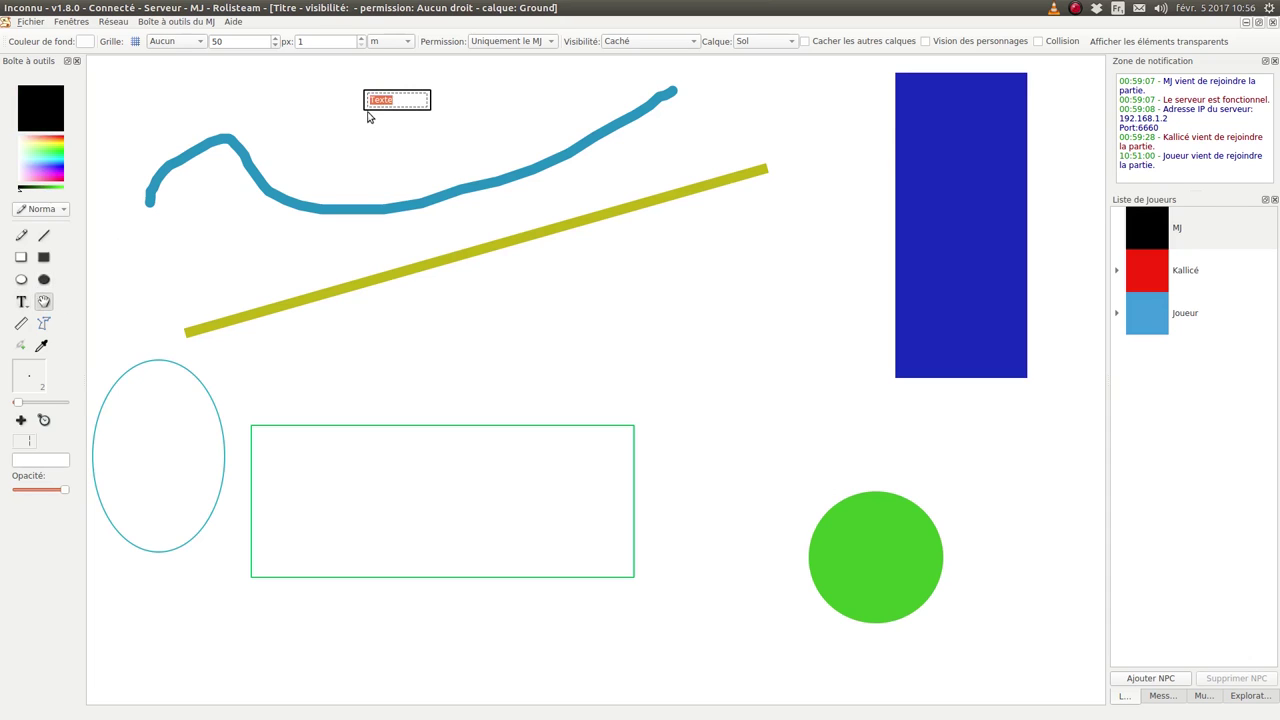
text(je modifie mon t)
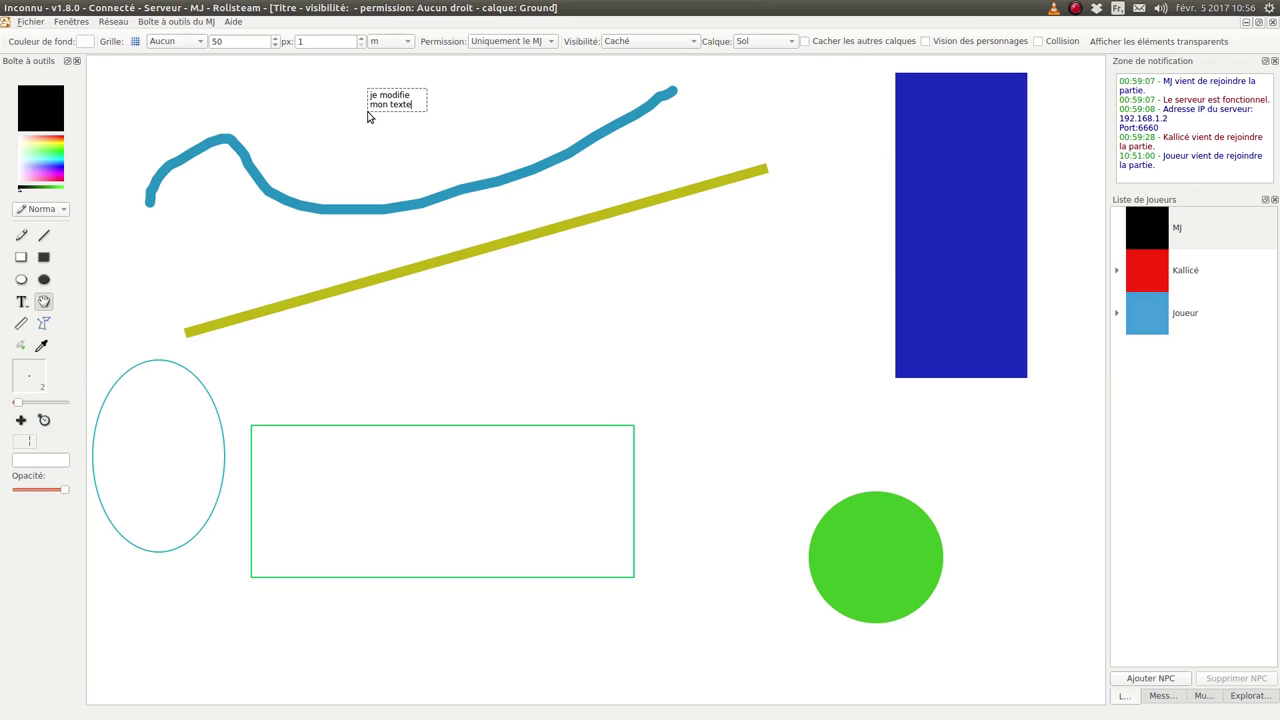
- Widen the text item's frame so its content fits on a single line
click(341, 121)
click(424, 104)
click(427, 118)
drag(427, 118, 497, 117)
click(436, 142)
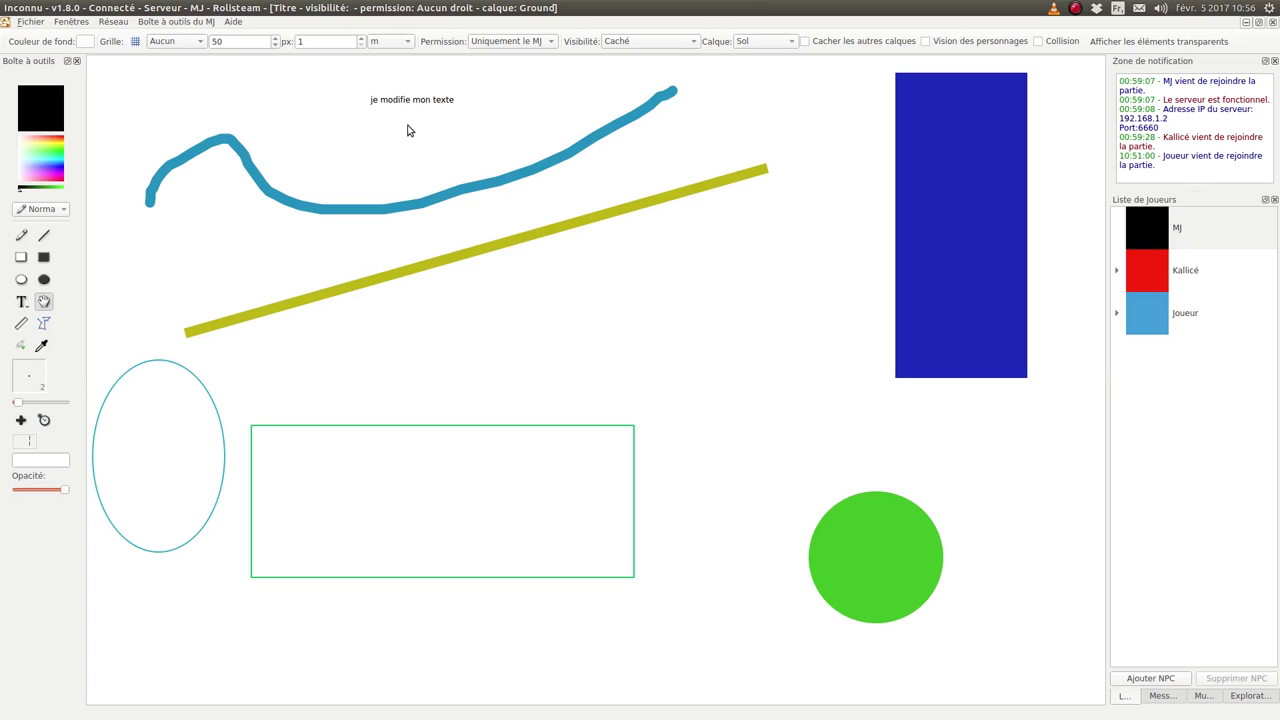
- Move the text slightly down, the filled blue rectangle slightly right, and the green circle up and to the left
click(412, 108)
drag(403, 116, 417, 163)
mouse_move(943, 160)
mouse_down()
mouse_move(931, 200)
mouse_move(955, 161)
mouse_up()
drag(871, 491, 803, 427)
- Shrink the outlined green rectangle from its upper-right corner and select the yellow line
click(543, 495)
drag(652, 409, 612, 443)
click(449, 265)
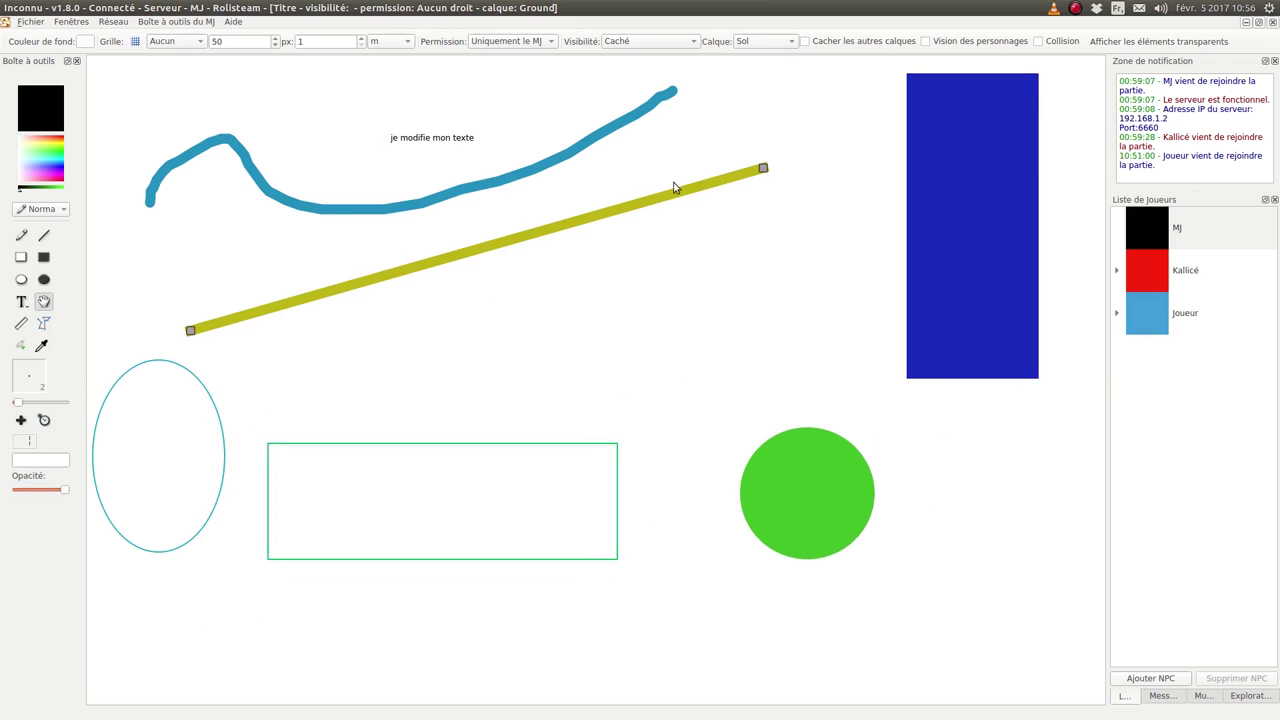
- Shorten the yellow line by moving its upper end down near its lower end, and shift the blue stroke slightly right and down
drag(765, 170, 294, 365)
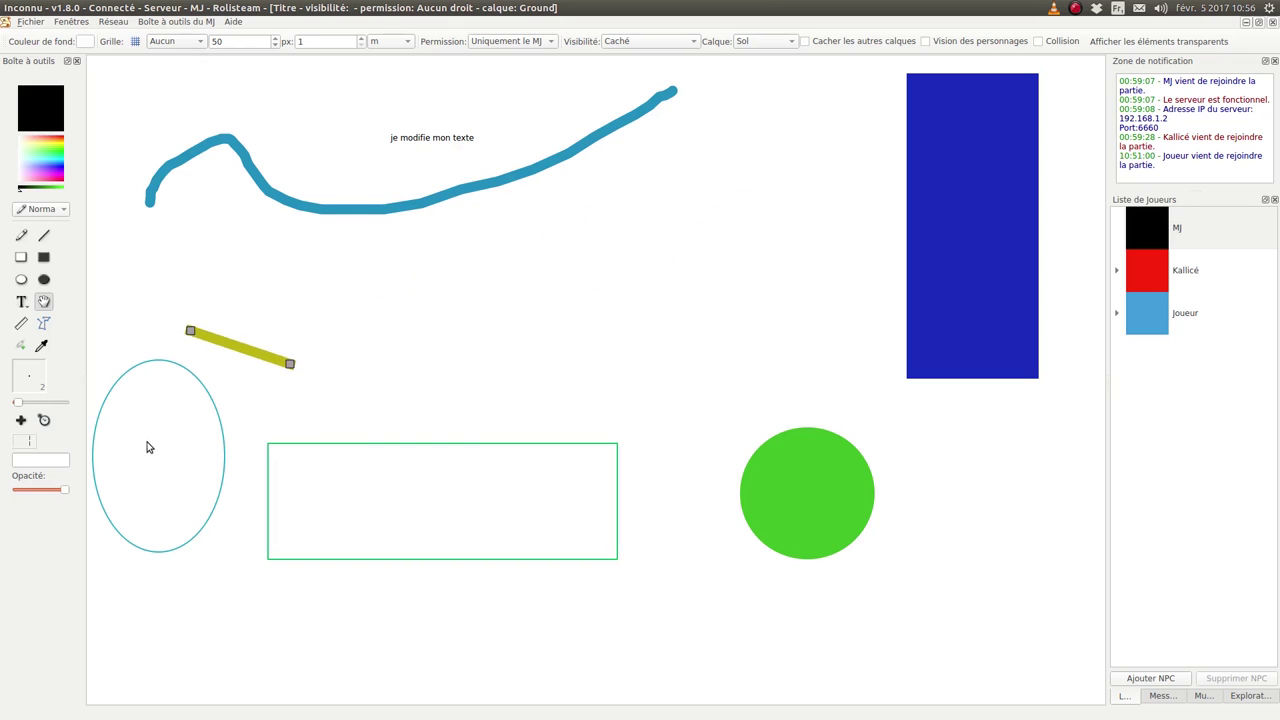
click(150, 203)
mouse_move(412, 208)
mouse_down()
mouse_move(486, 206)
mouse_move(294, 166)
mouse_move(550, 243)
mouse_move(434, 214)
mouse_move(412, 226)
mouse_up()
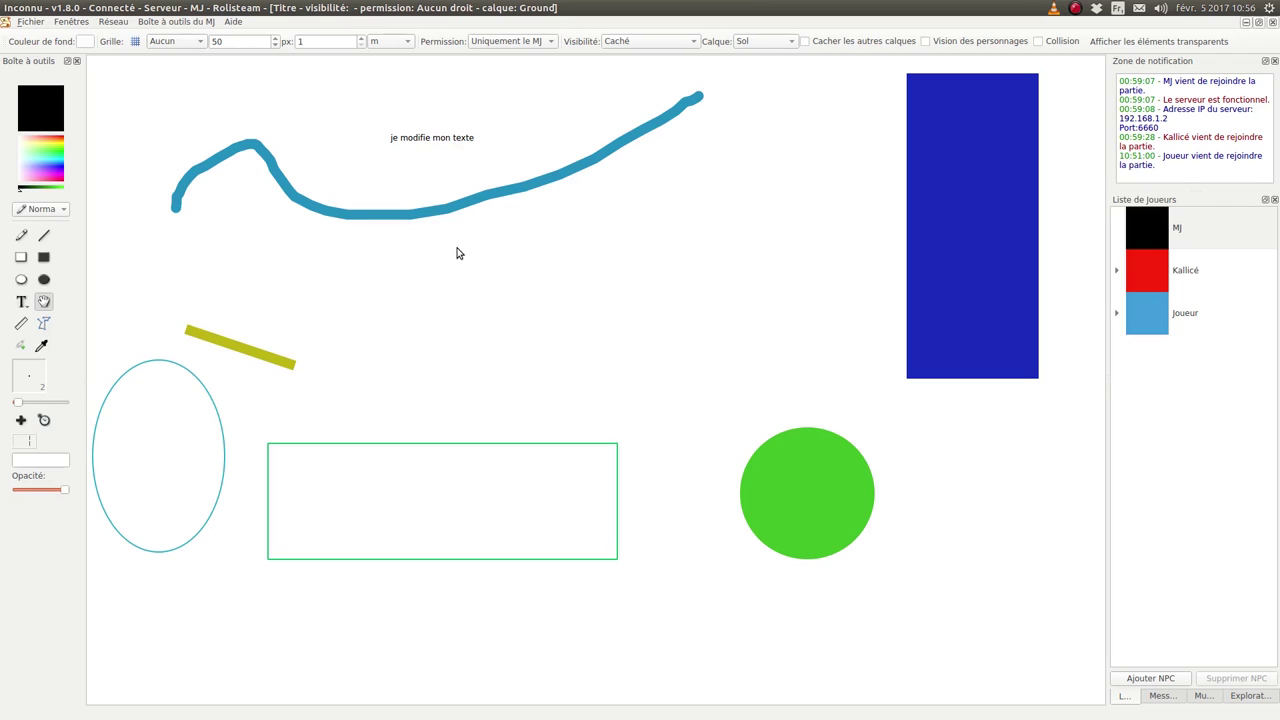
- Measure distances across the map beneath the blue stroke with the ruler tool
click(22, 324)
drag(176, 277, 700, 98)
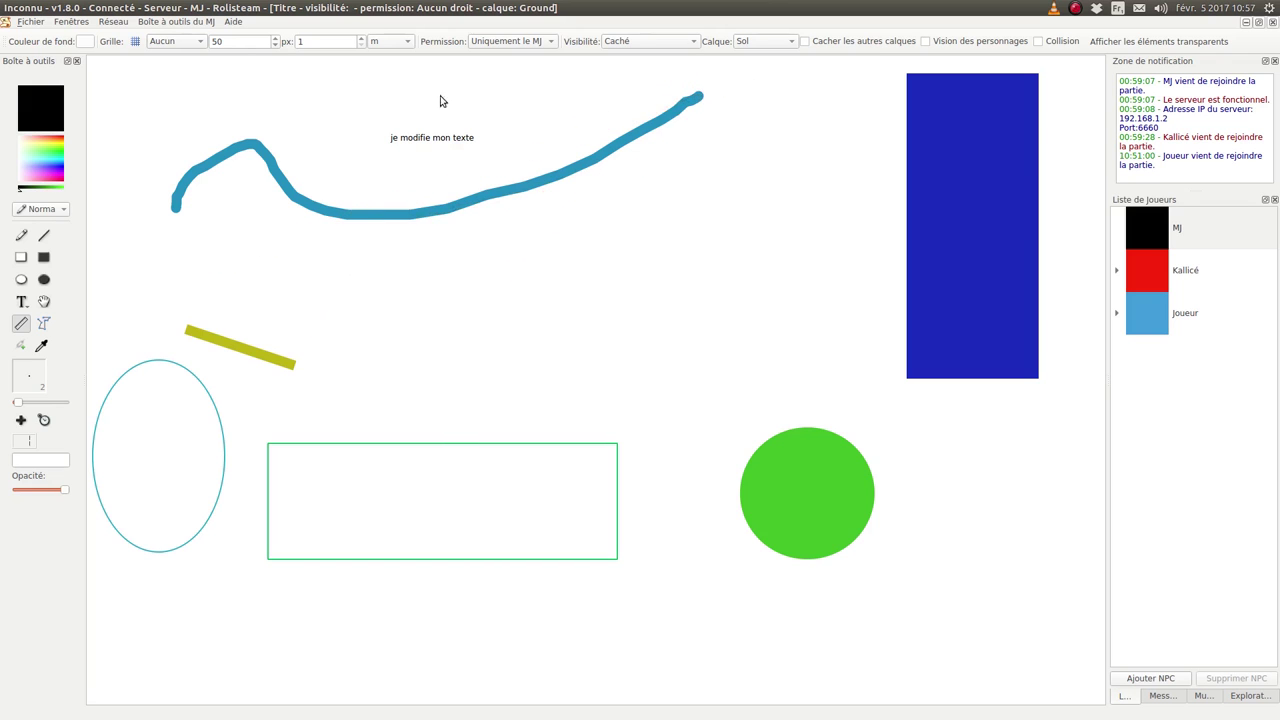
click(306, 42)
drag(168, 252, 858, 166)
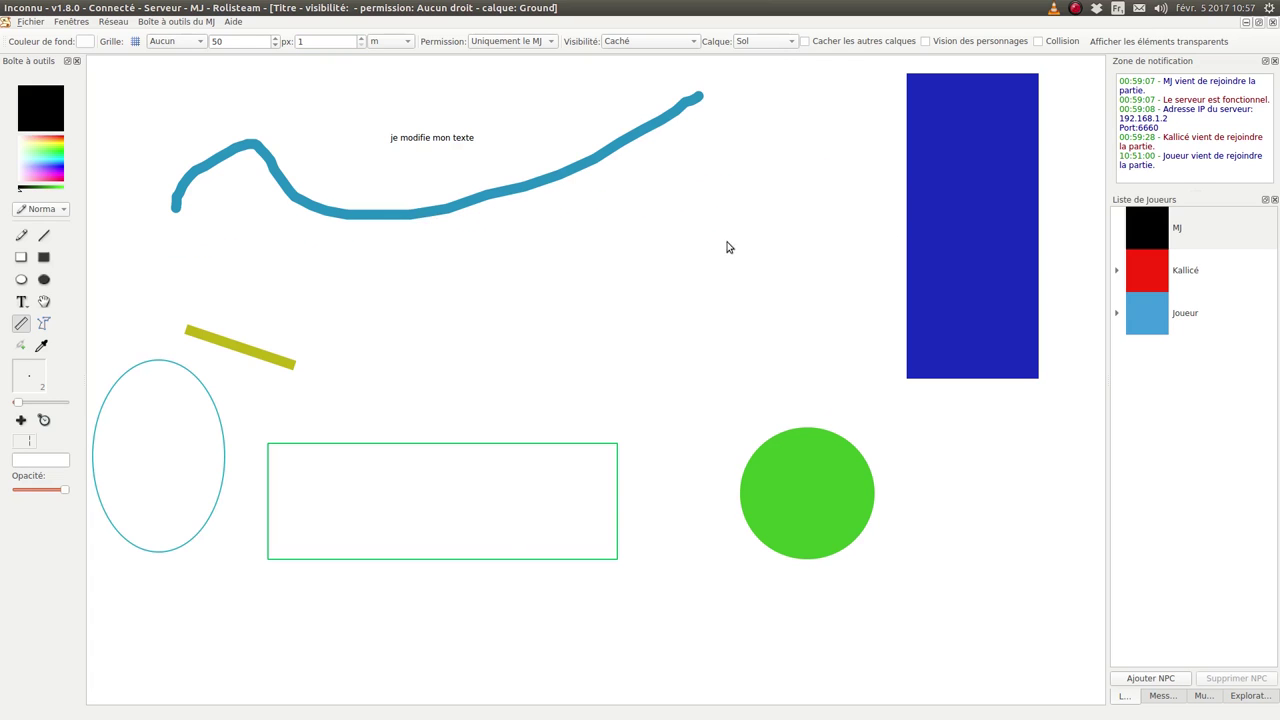
- Draw a red open path with four points, peaking below the blue stroke and ending beside the green circle
click(43, 323)
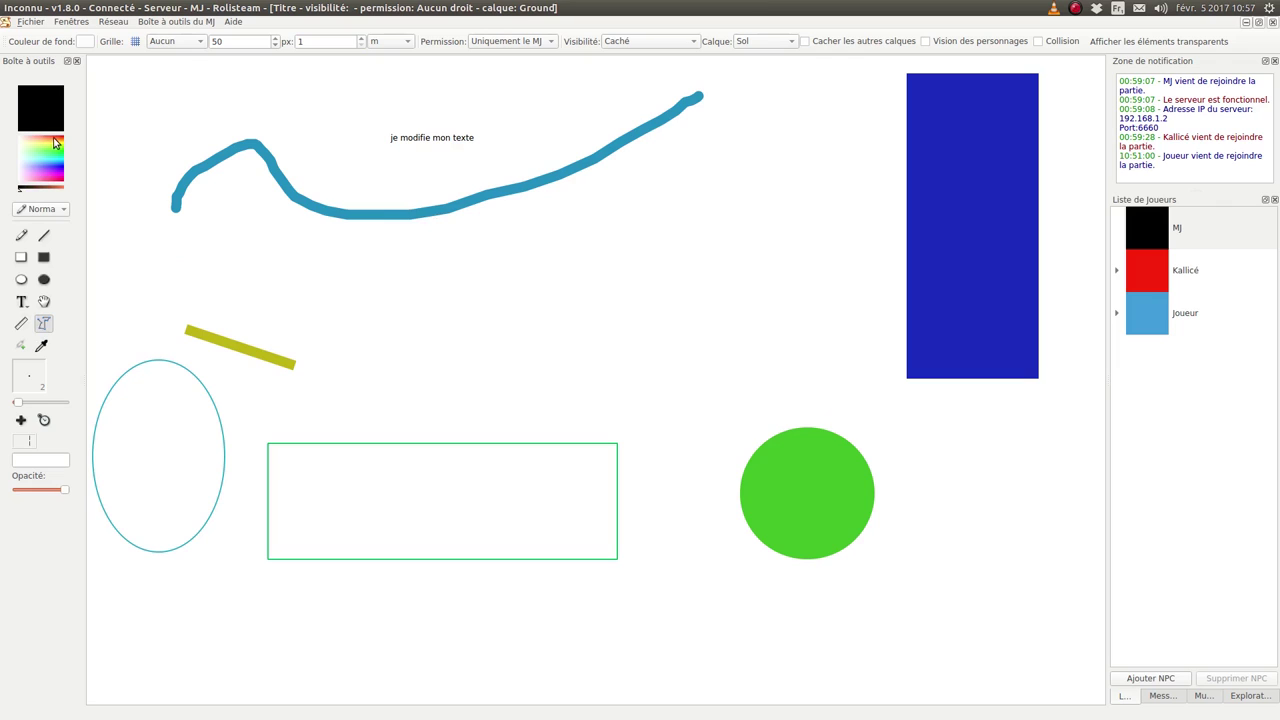
click(50, 186)
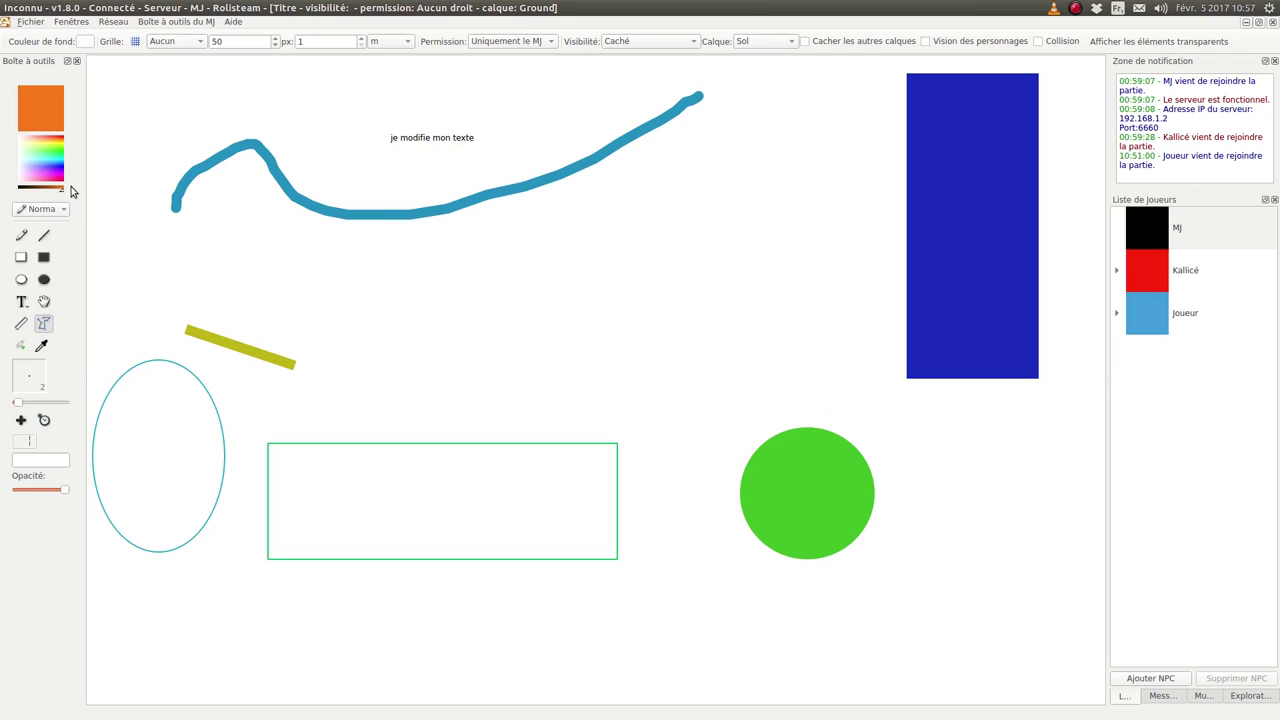
click(62, 139)
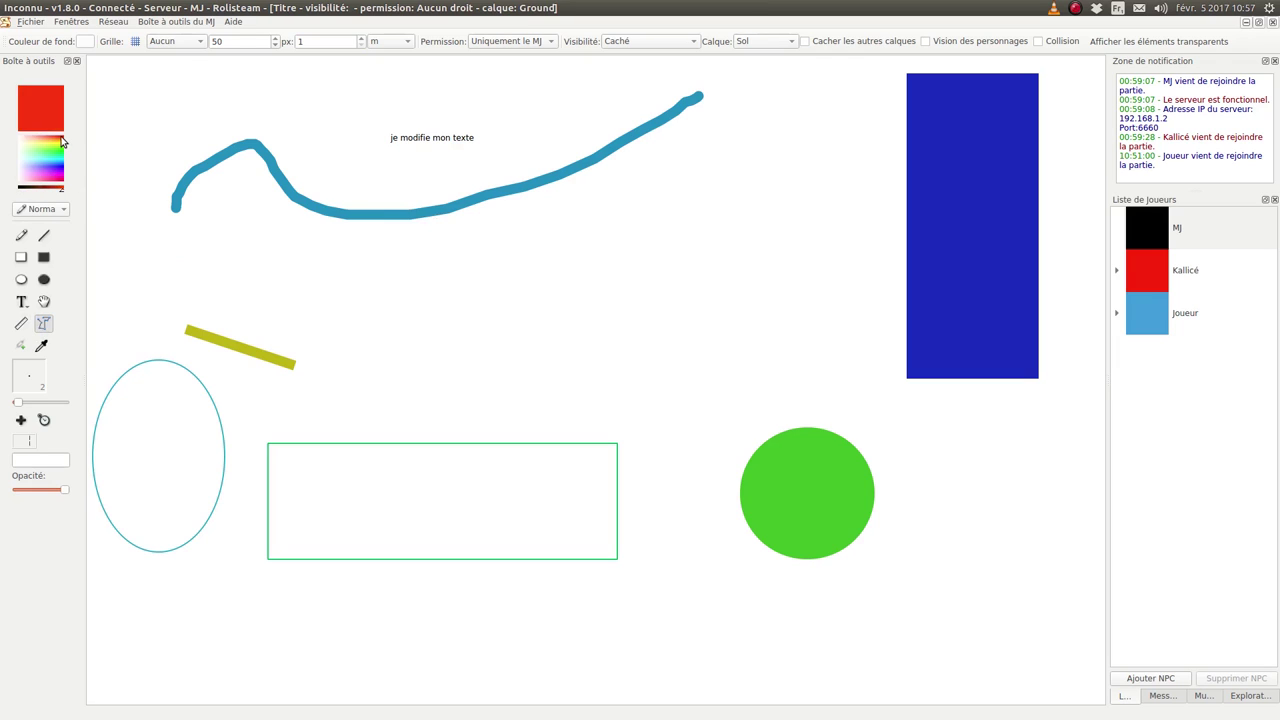
click(416, 380)
click(641, 260)
click(943, 415)
click(938, 552)
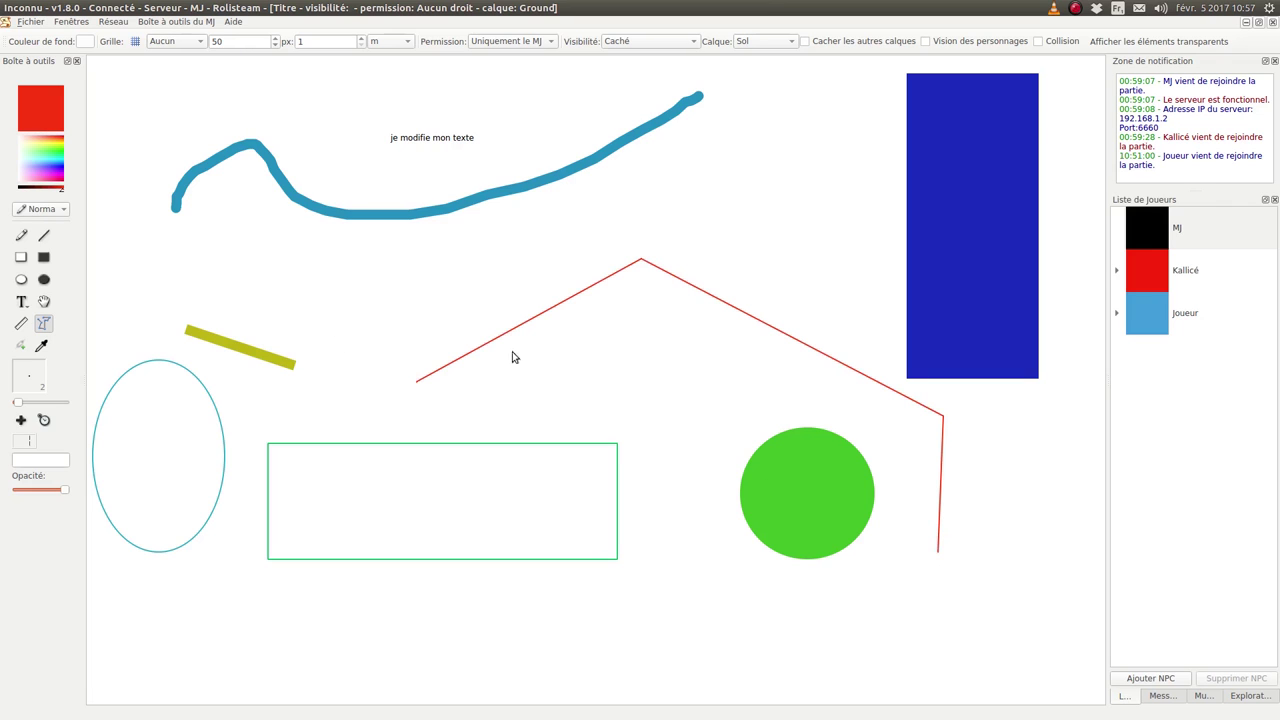
- Close the red path, pull its closing vertex up toward the peak, and shift the path up and to the left
click(43, 301)
drag(606, 358, 609, 338)
right_click(634, 325)
click(645, 331)
drag(421, 366, 544, 264)
drag(698, 355, 609, 320)
- Reopen and close the red path again, fill it, and deselect it
right_click(615, 320)
click(623, 326)
right_click(622, 320)
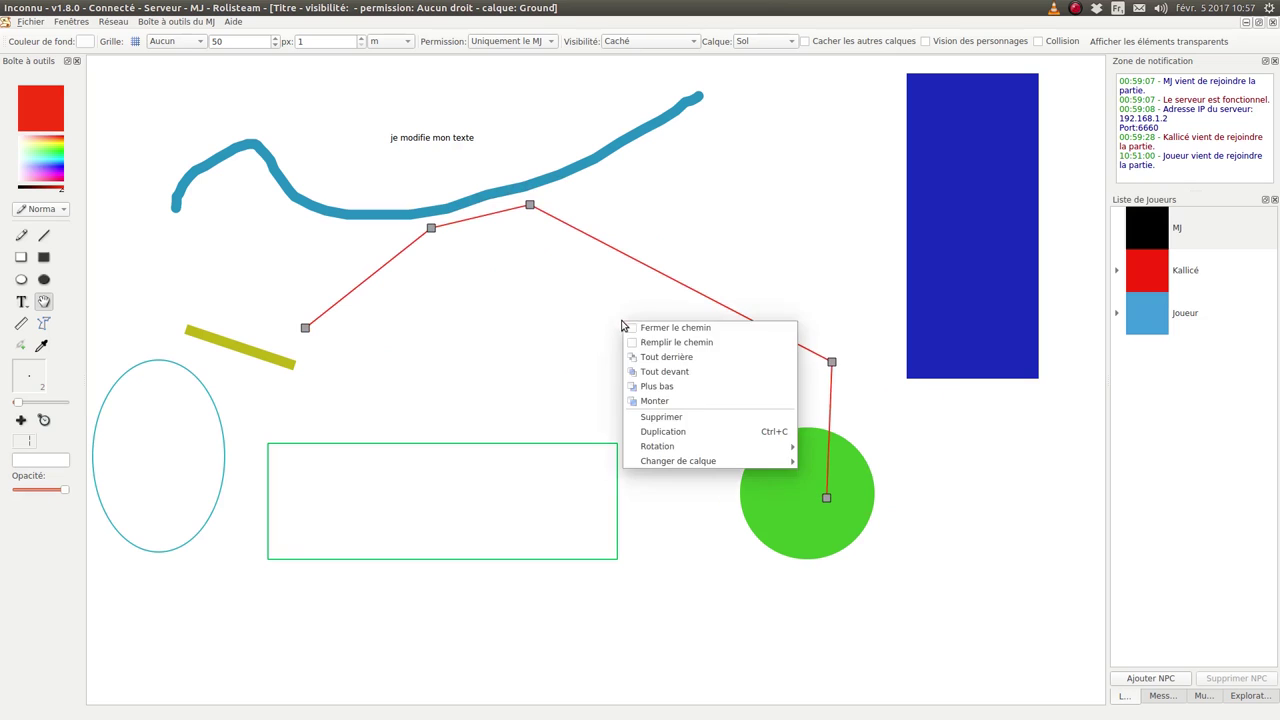
click(628, 328)
right_click(630, 330)
click(642, 350)
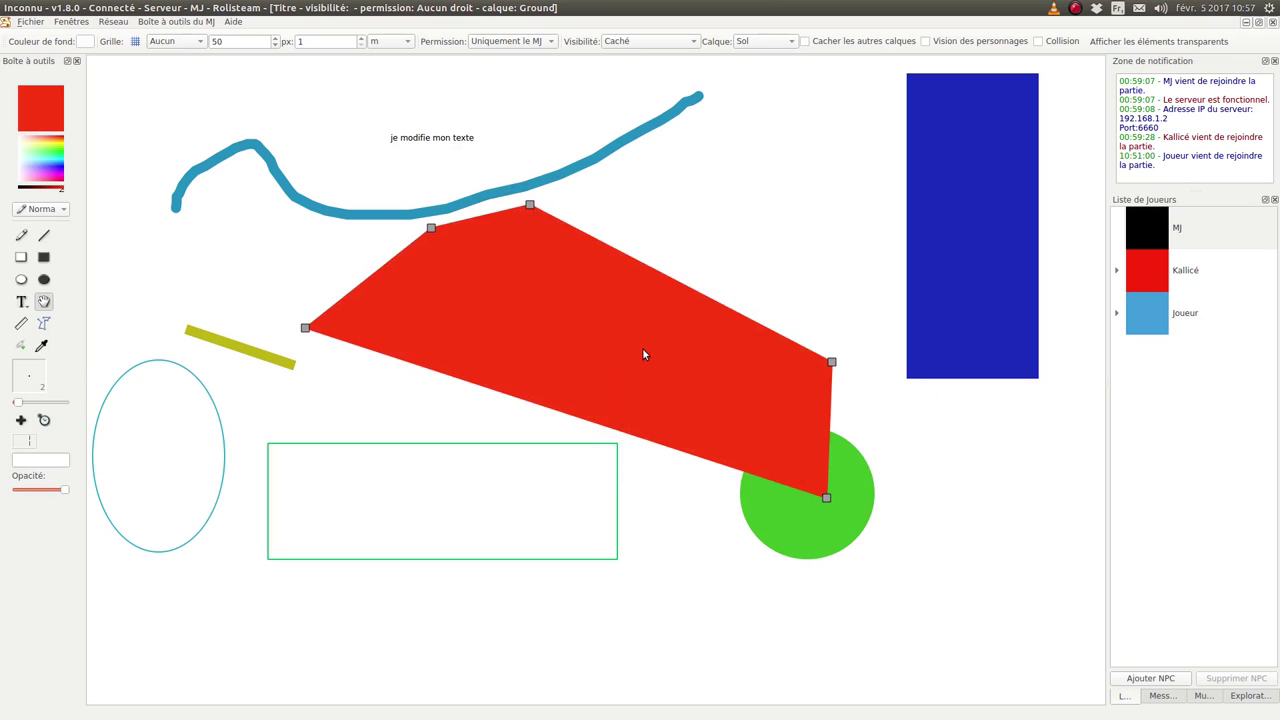
click(742, 228)
- Sample the colours of the yellow line, red polygon, blue rectangle and green circle, leaving green as the drawing colour
click(41, 346)
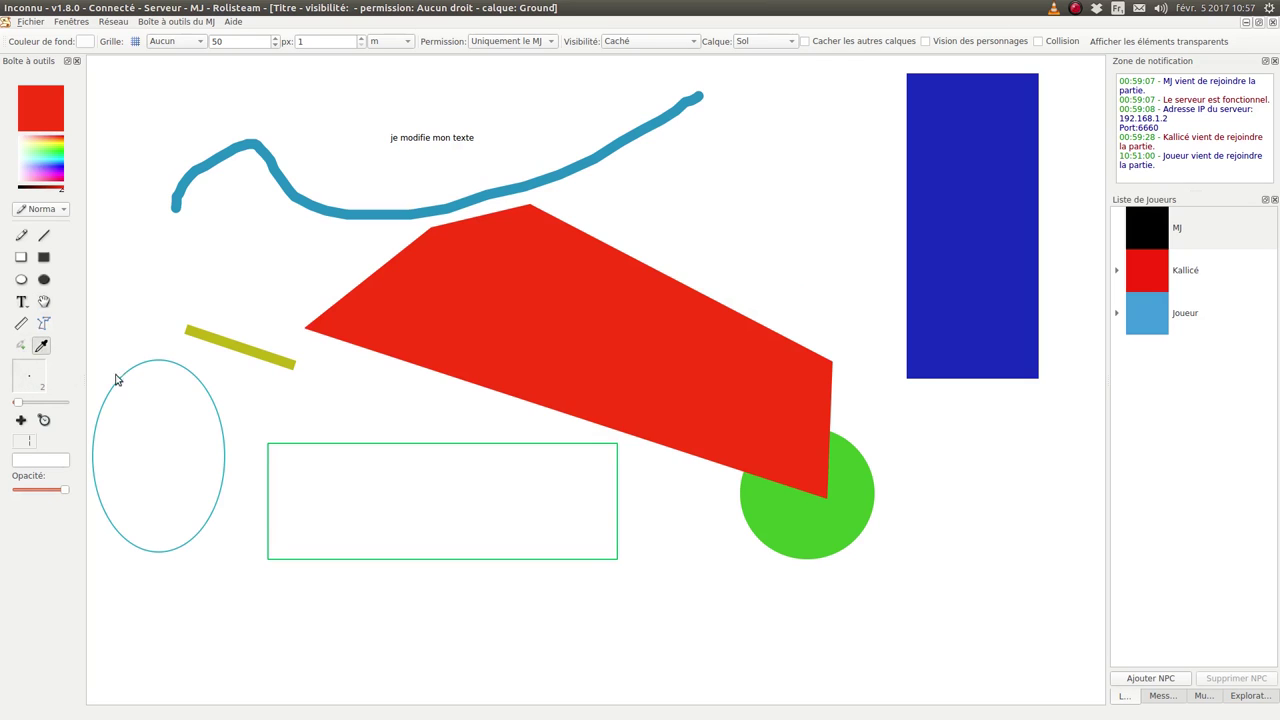
click(216, 342)
click(383, 303)
click(959, 171)
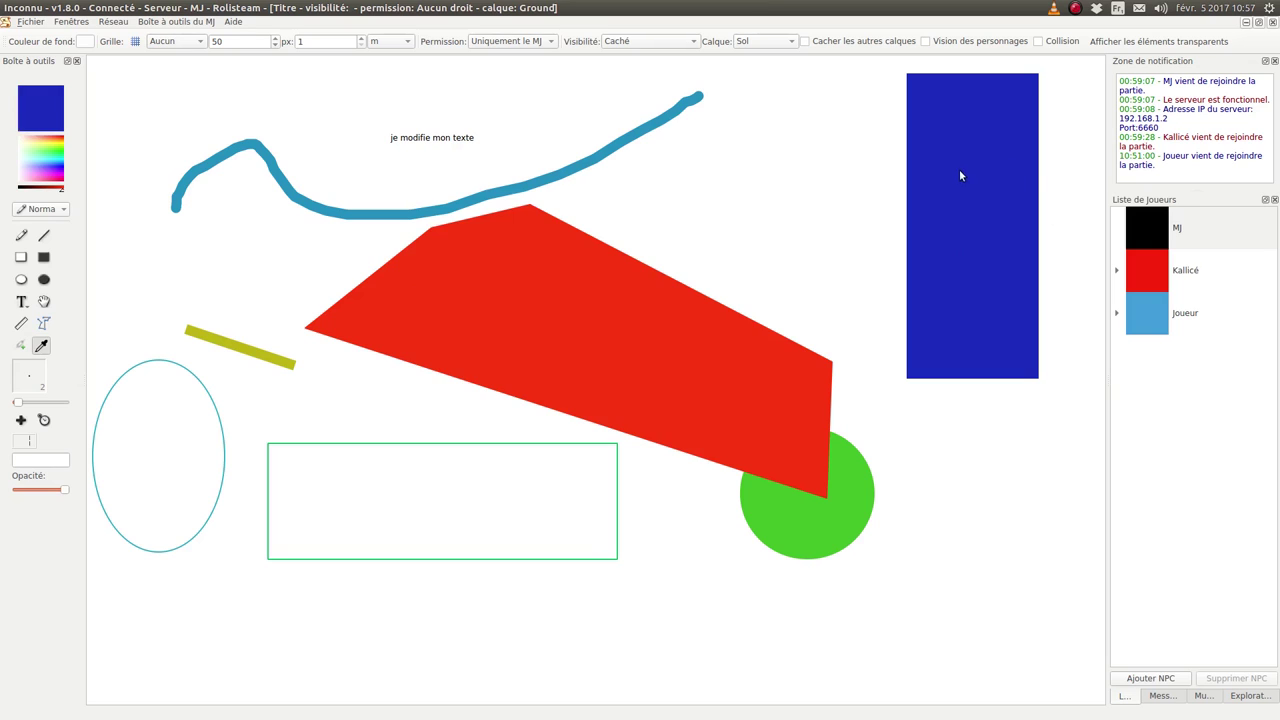
click(860, 489)
- Insert the giraffe picture onto the map from the file manager
click(20, 345)
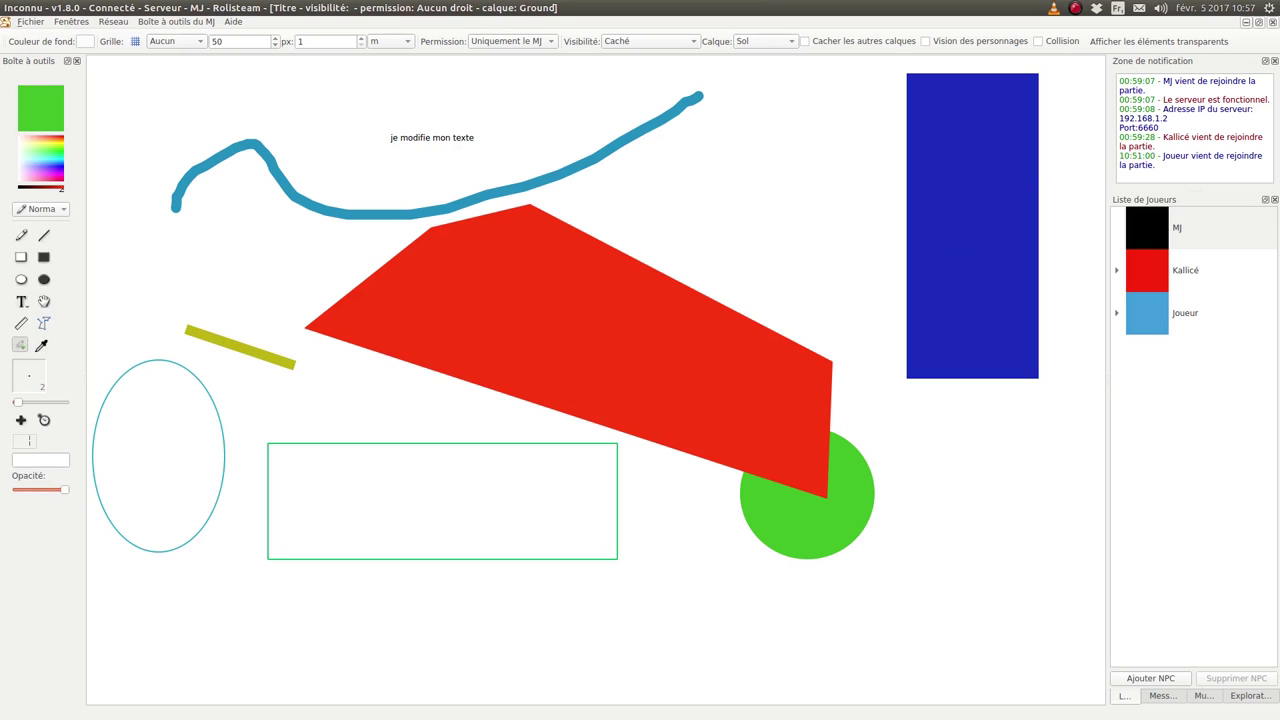
key(super)
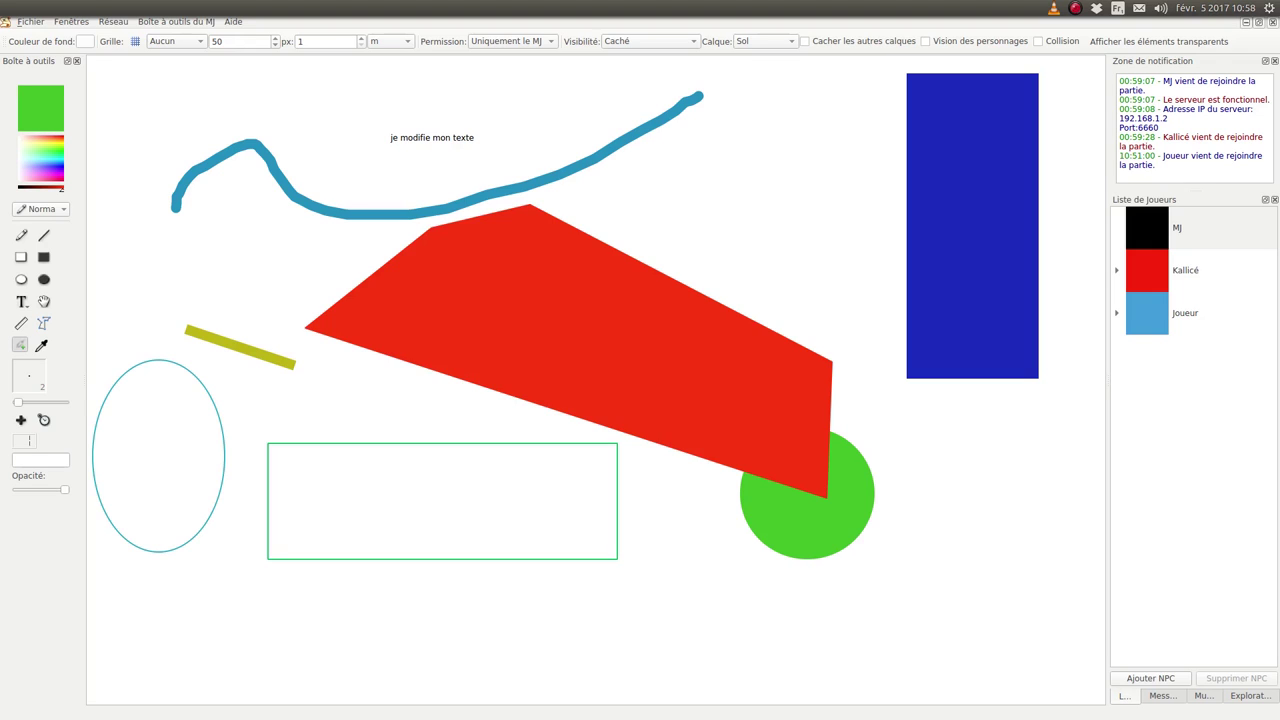
drag(90, 270, 581, 323)
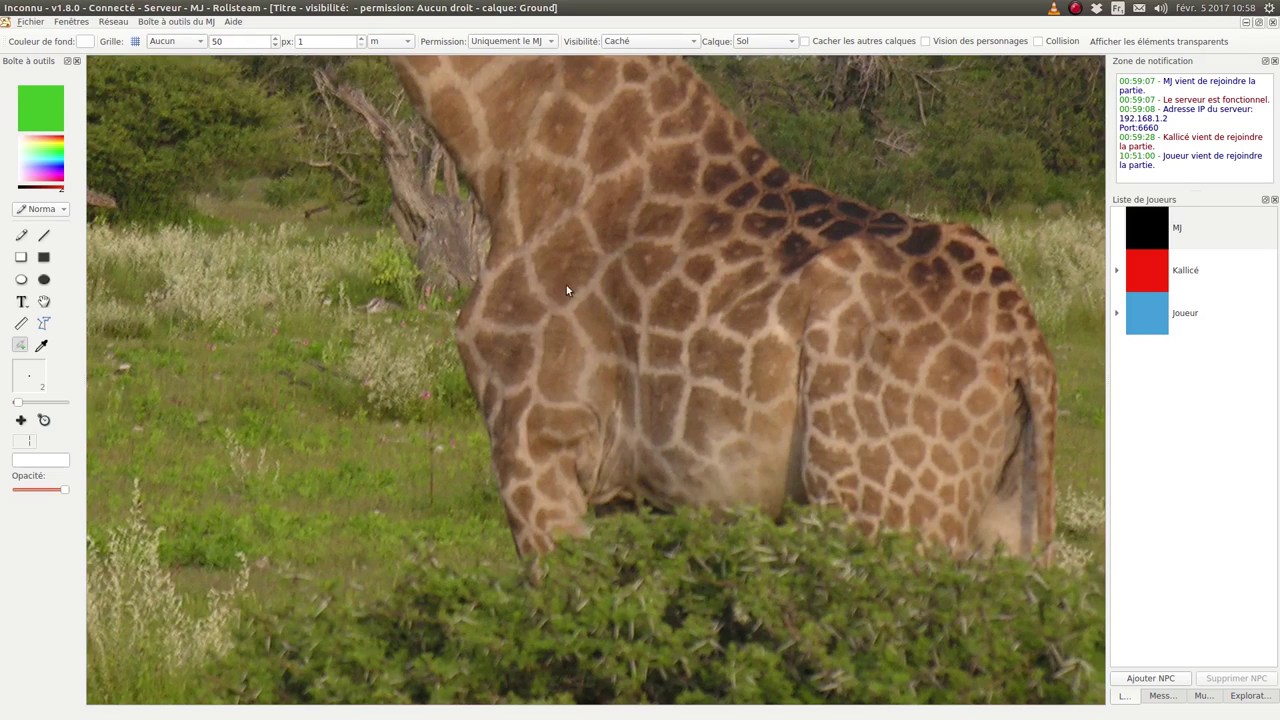
- Scale the giraffe picture down to about a third of the map's width and place it over the green circle
click(43, 302)
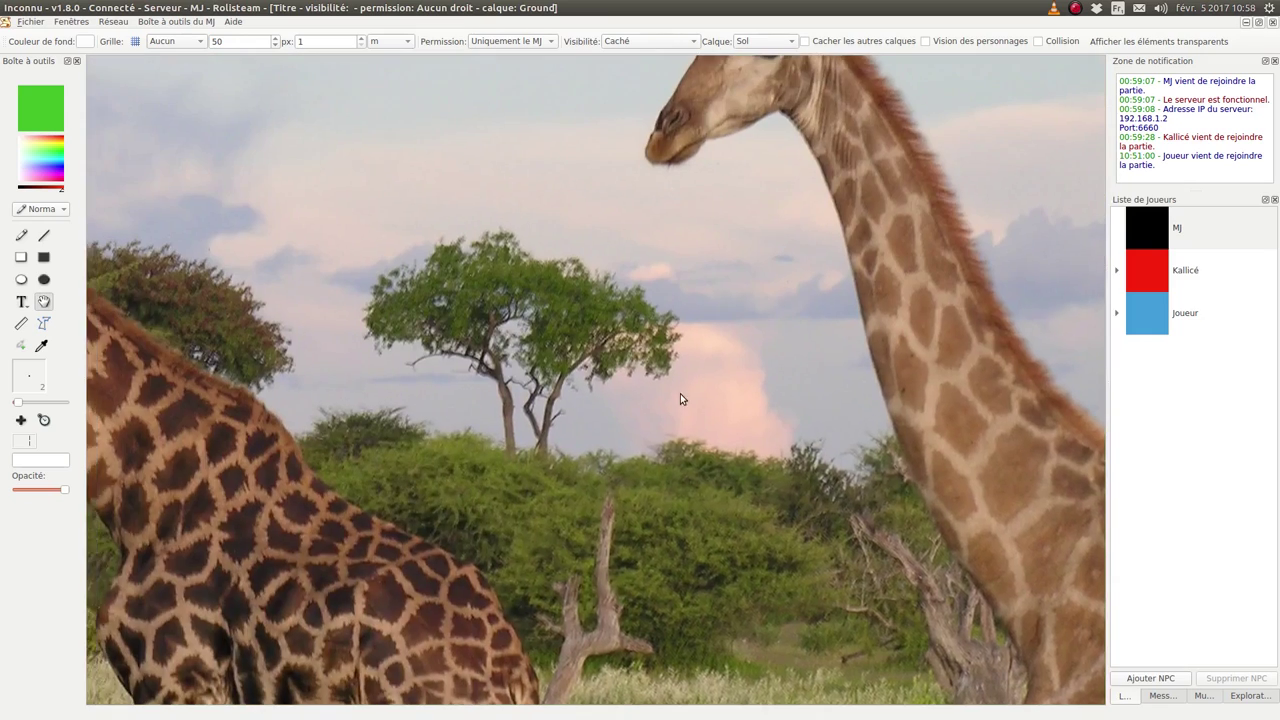
drag(680, 393, 717, 478)
drag(585, 190, 477, 194)
drag(296, 99, 263, 149)
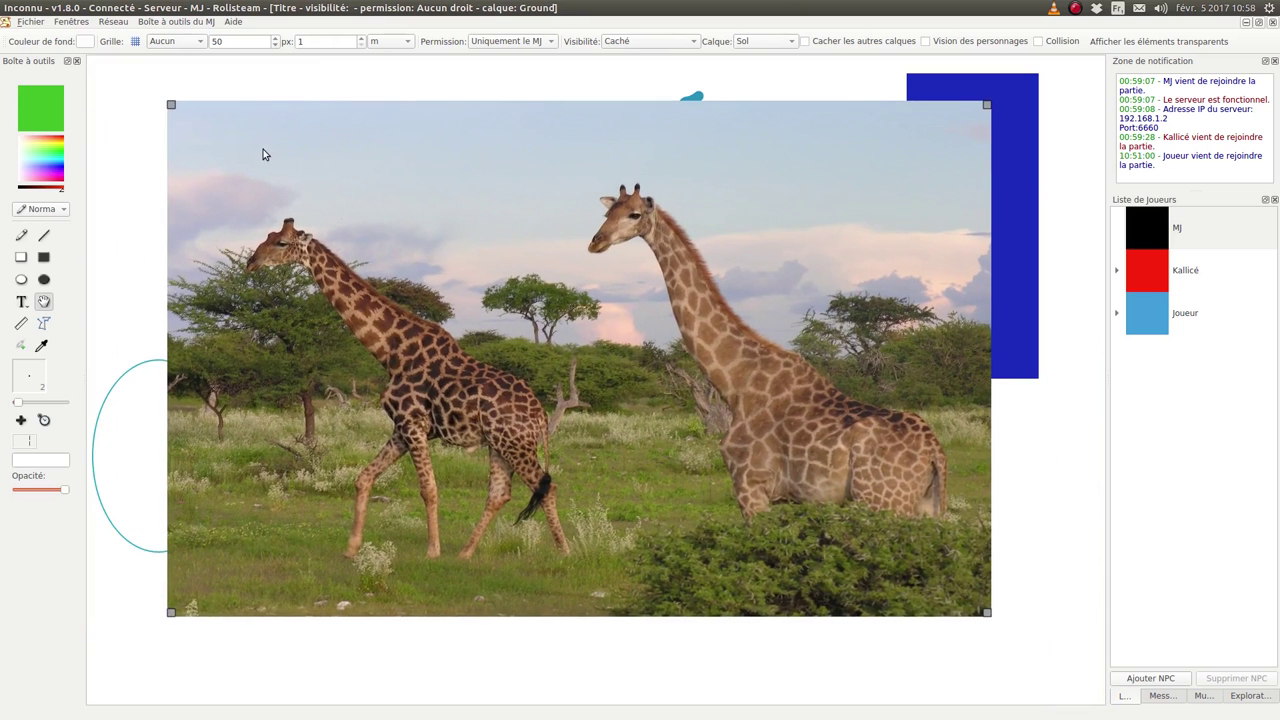
mouse_move(348, 230)
mouse_down()
mouse_move(341, 204)
mouse_move(341, 222)
mouse_up()
drag(156, 94, 391, 227)
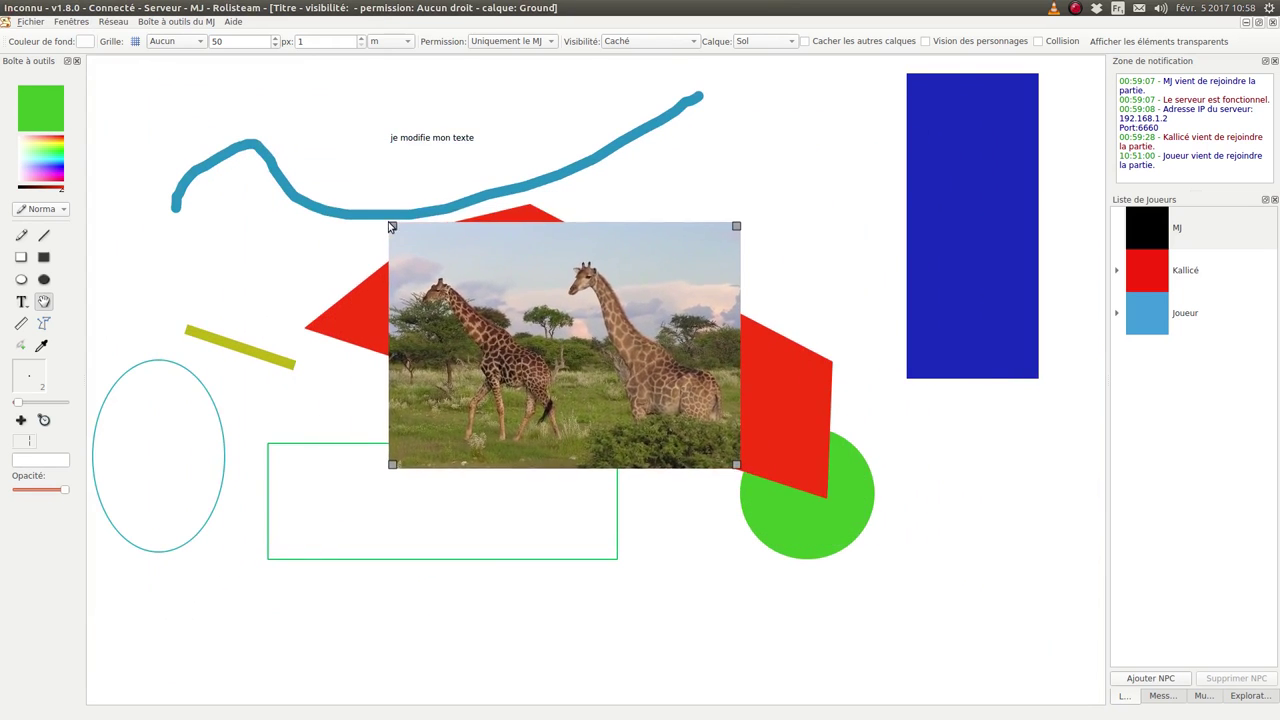
drag(522, 298, 864, 512)
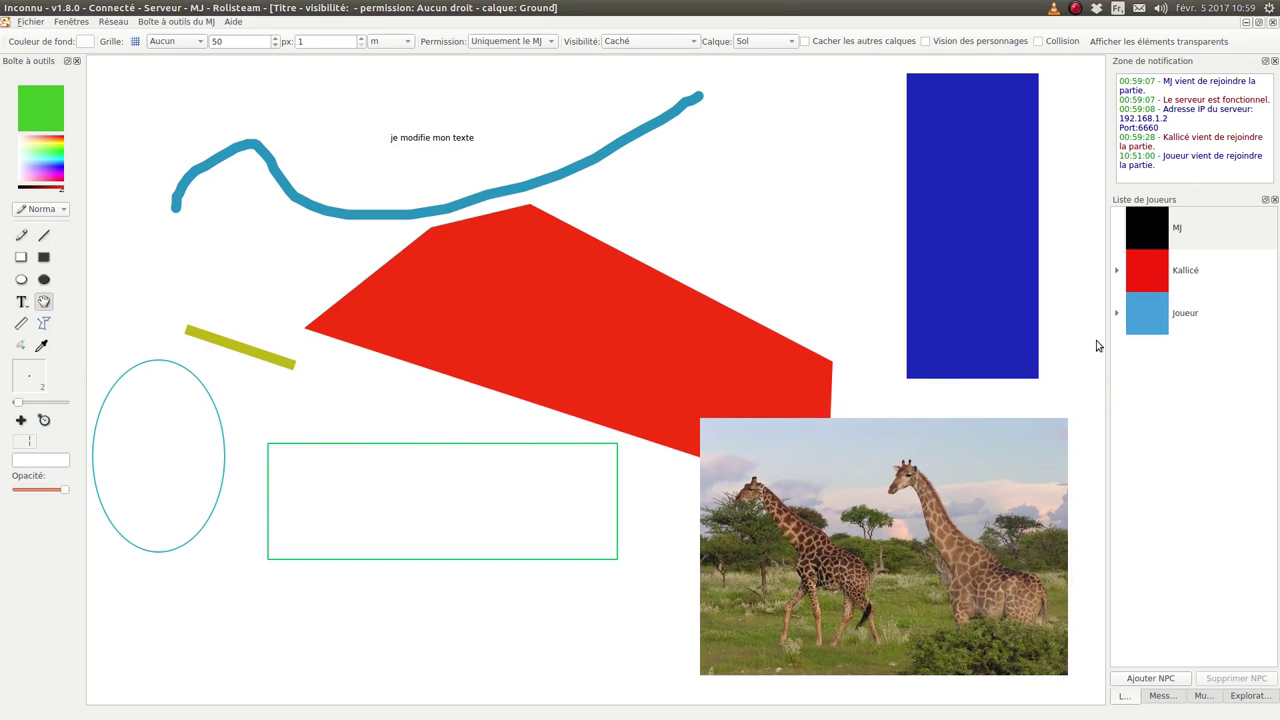
- Place Joueur's character token on the map above the red polygon and anchor it to the polygon
click(1116, 313)
drag(1152, 372, 670, 165)
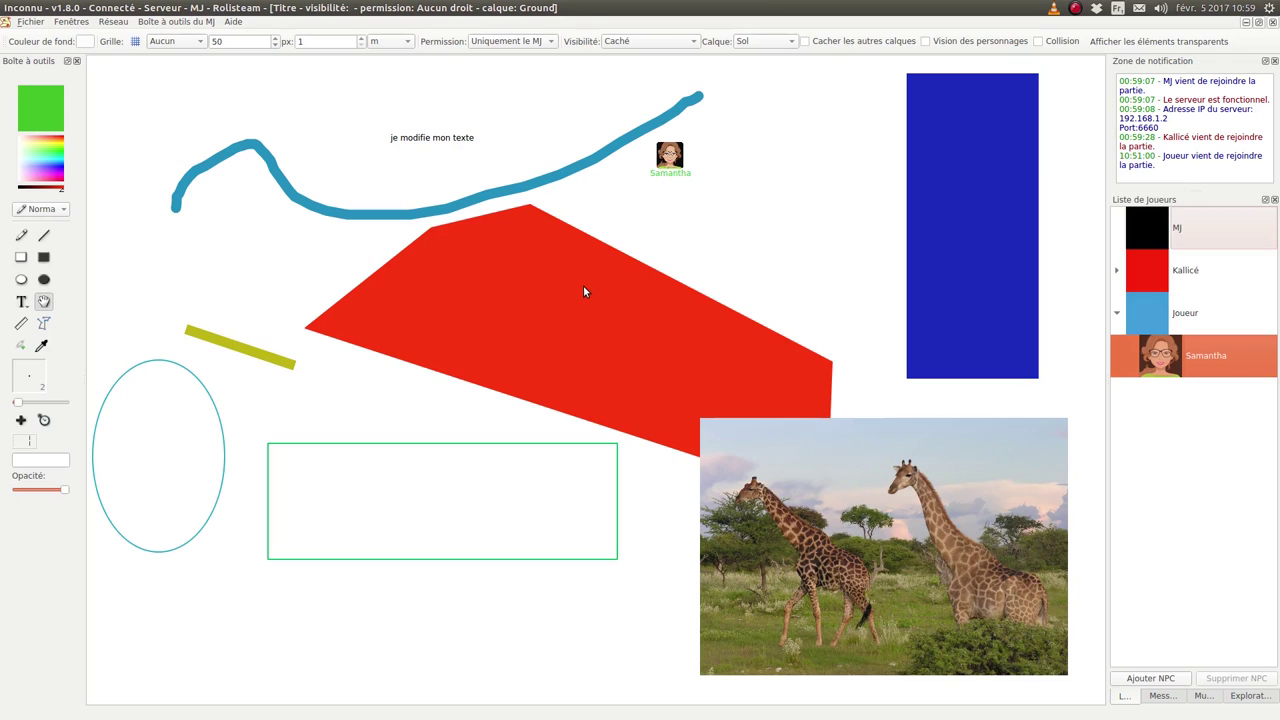
click(21, 345)
drag(672, 157, 557, 284)
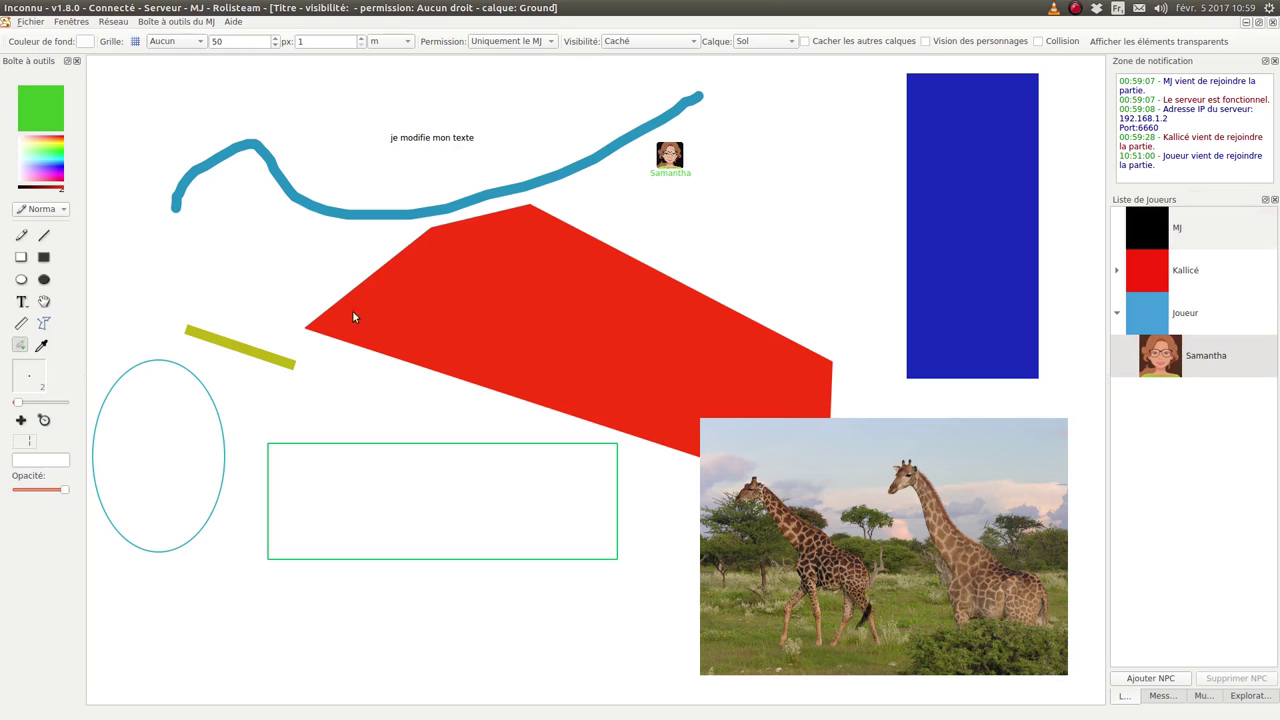
- Move the red polygon around with its anchored token, place the token on the polygon, and lower both over the outlined green rectangle
click(44, 301)
drag(698, 332, 571, 294)
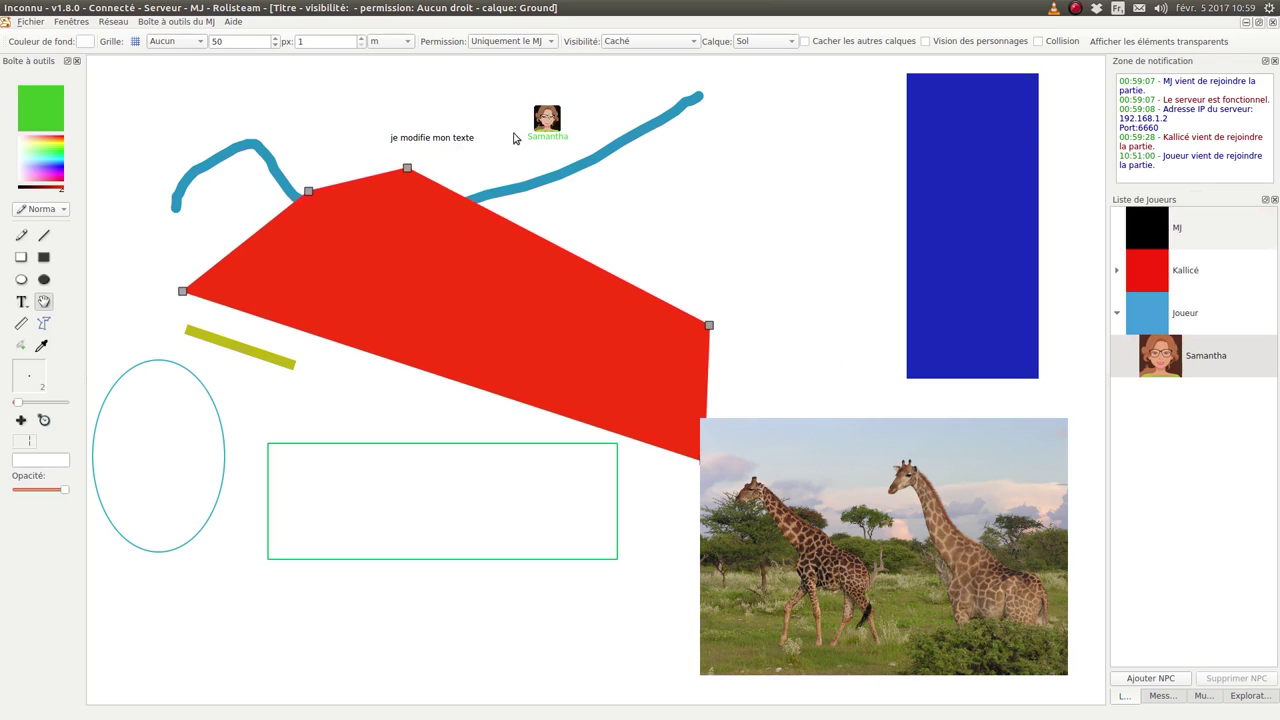
drag(440, 271, 440, 323)
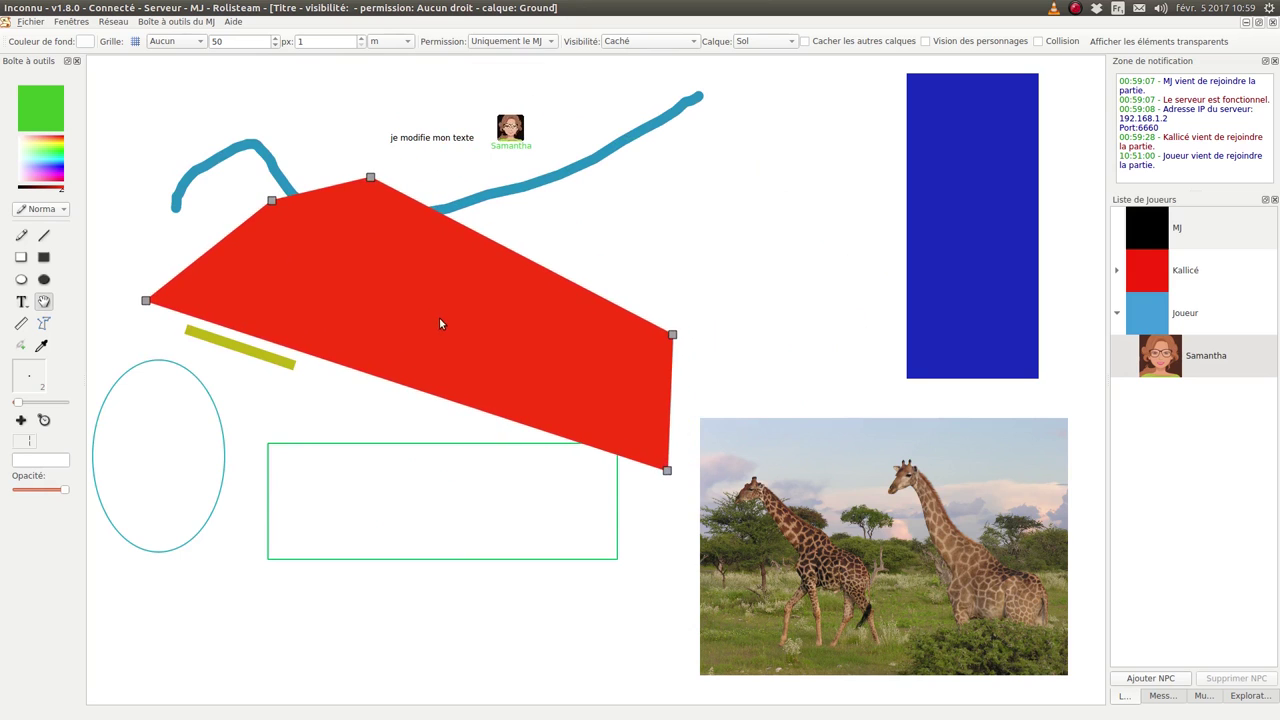
drag(518, 140, 488, 284)
drag(616, 311, 569, 320)
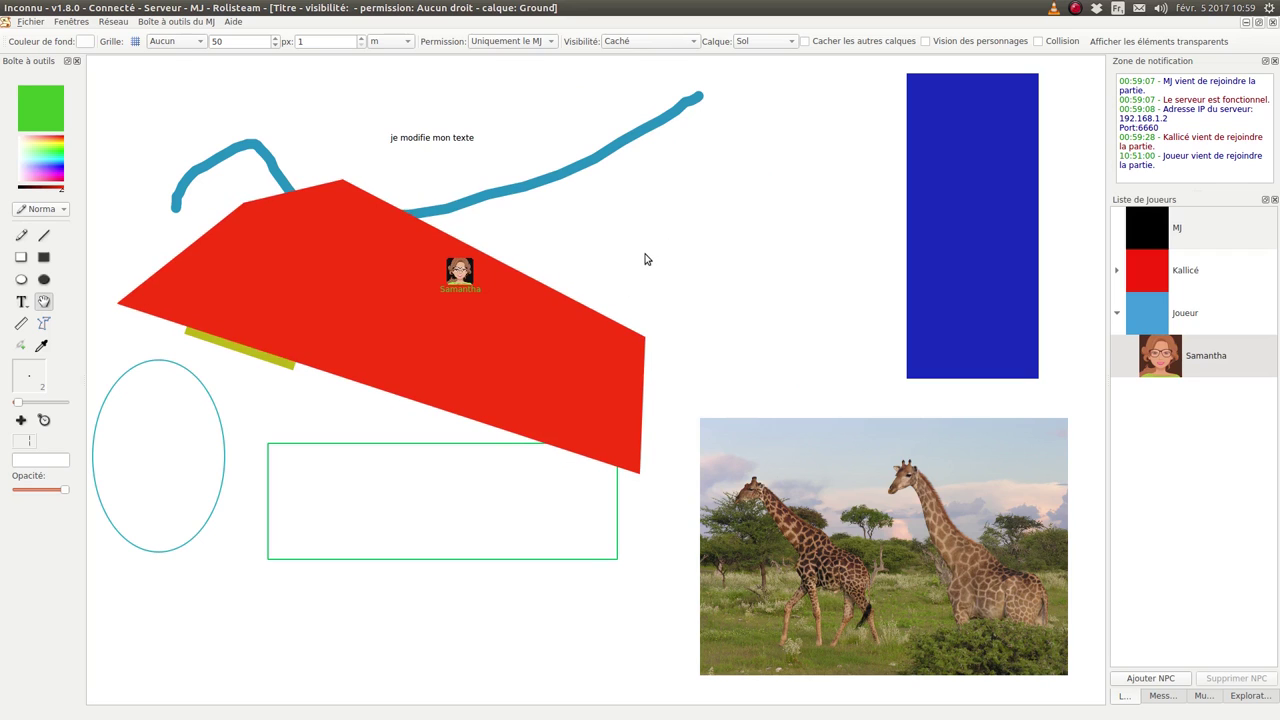
drag(512, 323, 586, 437)
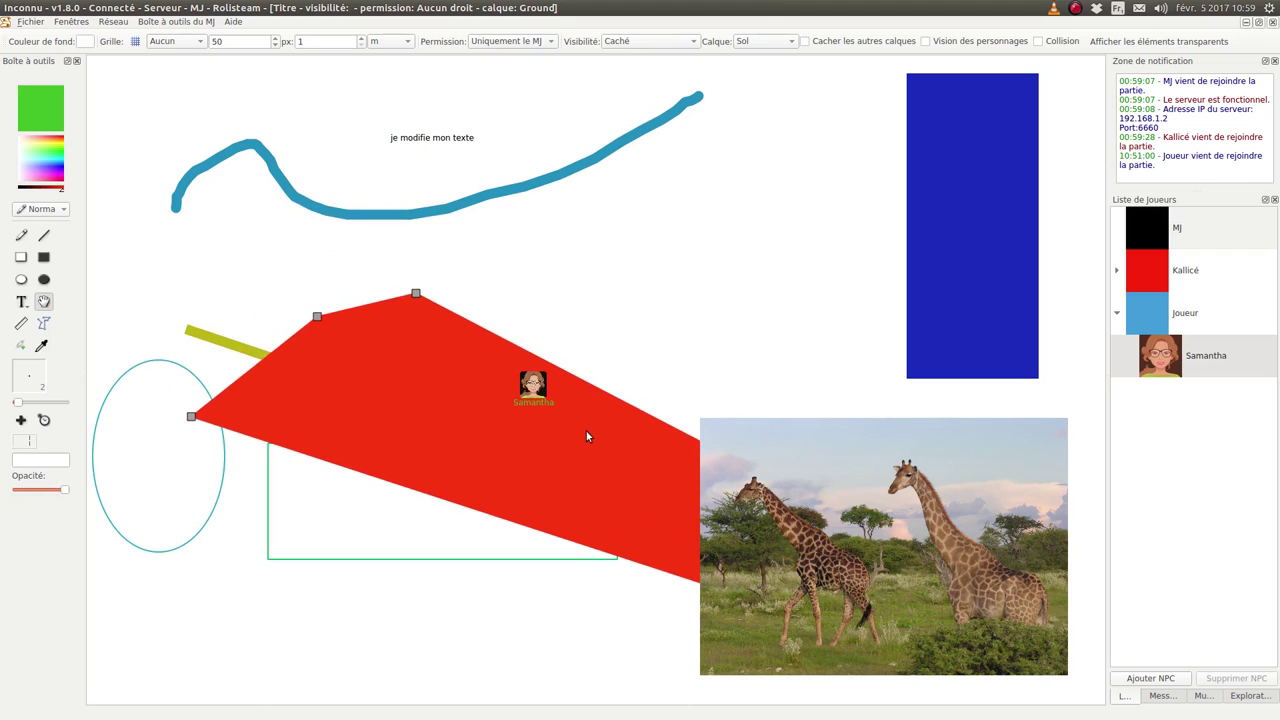
- Place three green PNJ tokens in the space between the blue stroke and the blue rectangle
click(20, 421)
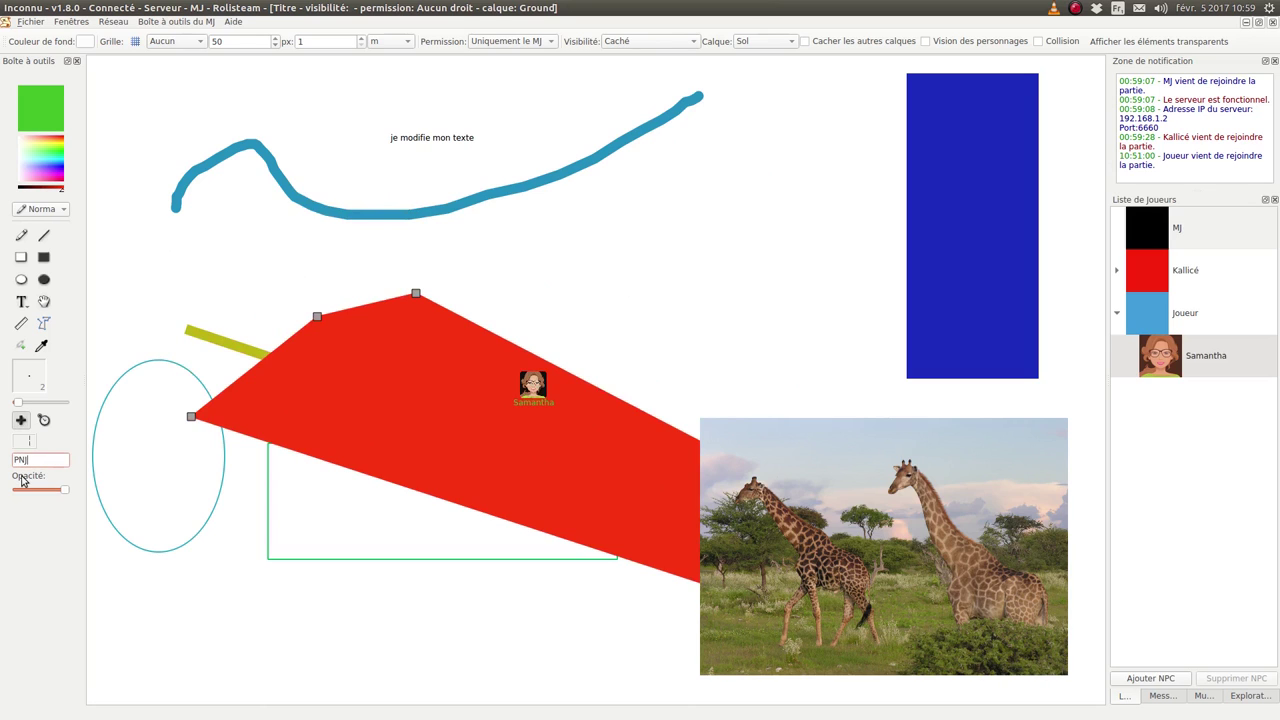
click(780, 285)
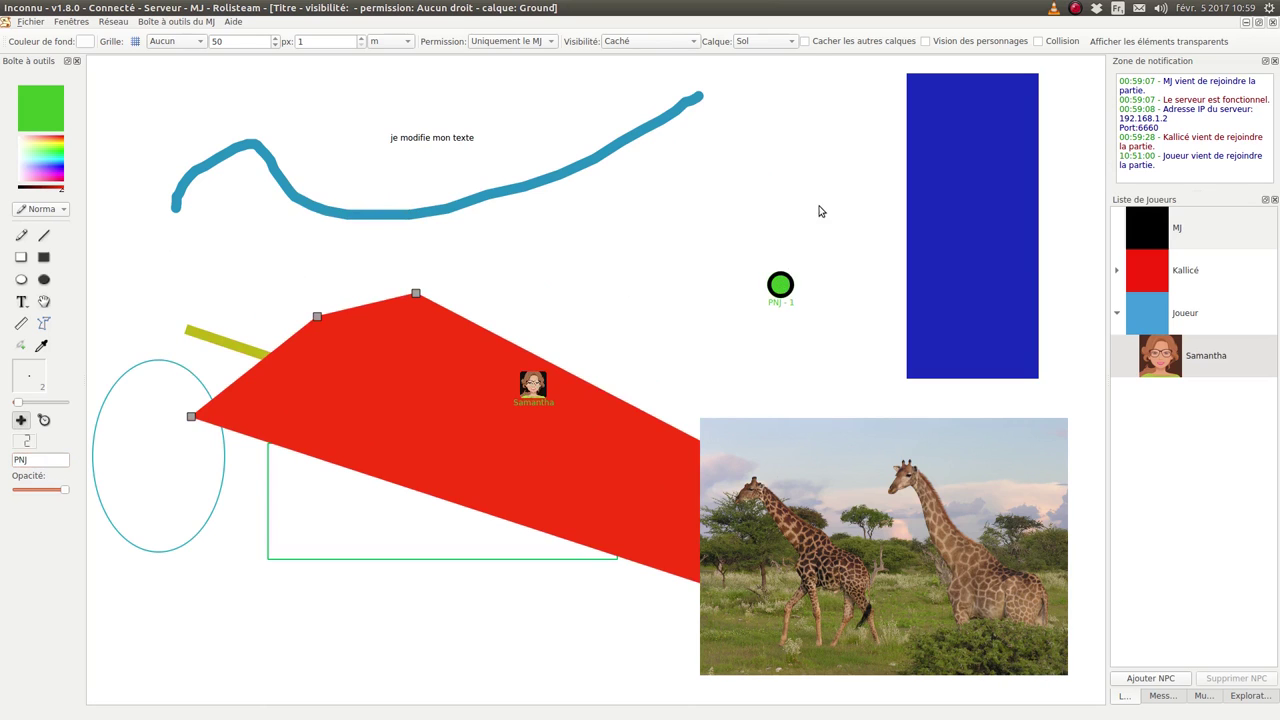
click(818, 206)
click(806, 138)
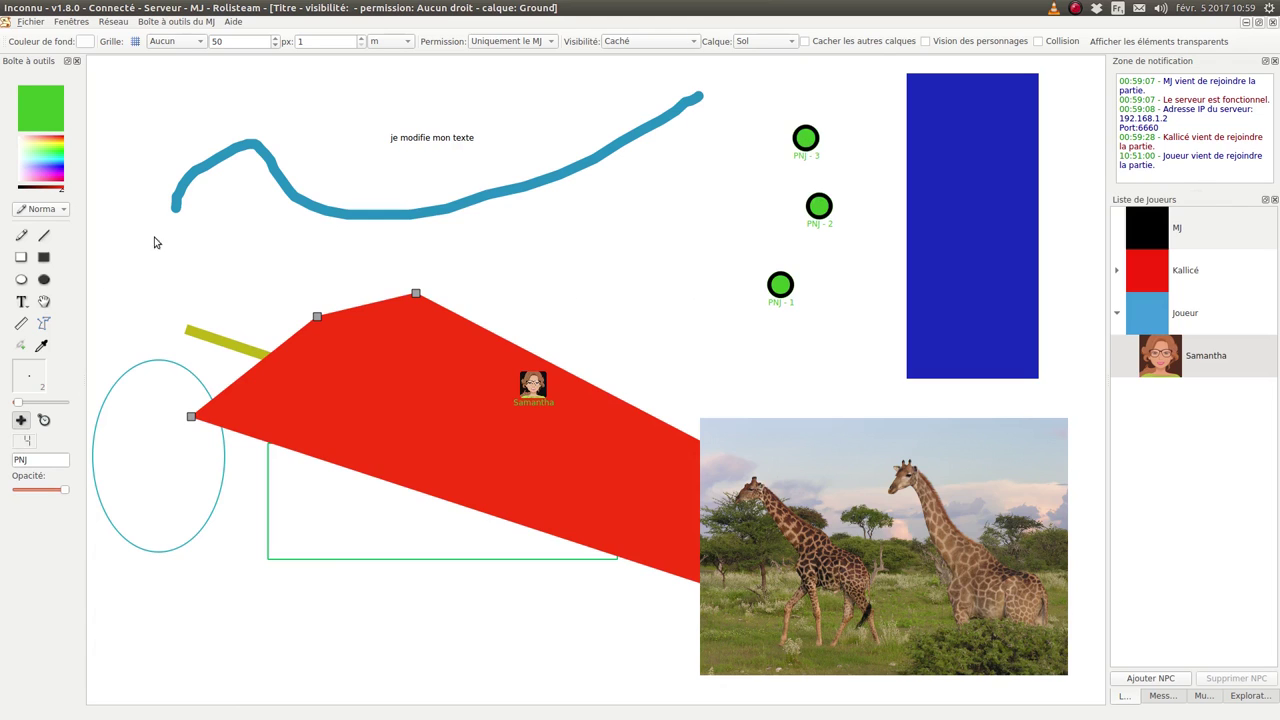
- Shift the red polygon slightly up and to the left, and reduce its opacity to a little under half
click(43, 301)
drag(381, 458, 363, 413)
click(55, 490)
mouse_move(55, 490)
mouse_down()
mouse_move(30, 492)
mouse_move(69, 491)
mouse_move(23, 497)
mouse_move(40, 497)
mouse_up()
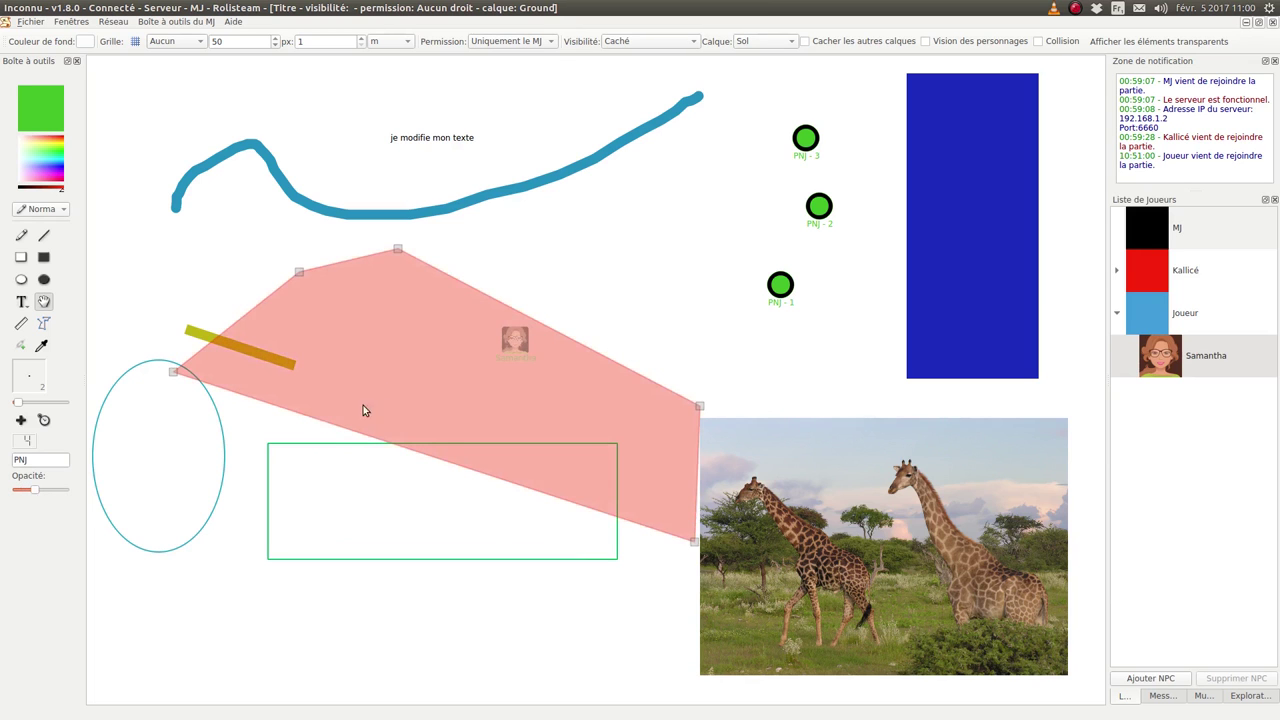
- Move the semi-transparent polygon up over the blue stroke, restore its full opacity, and reposition it below the stroke
drag(541, 393, 522, 212)
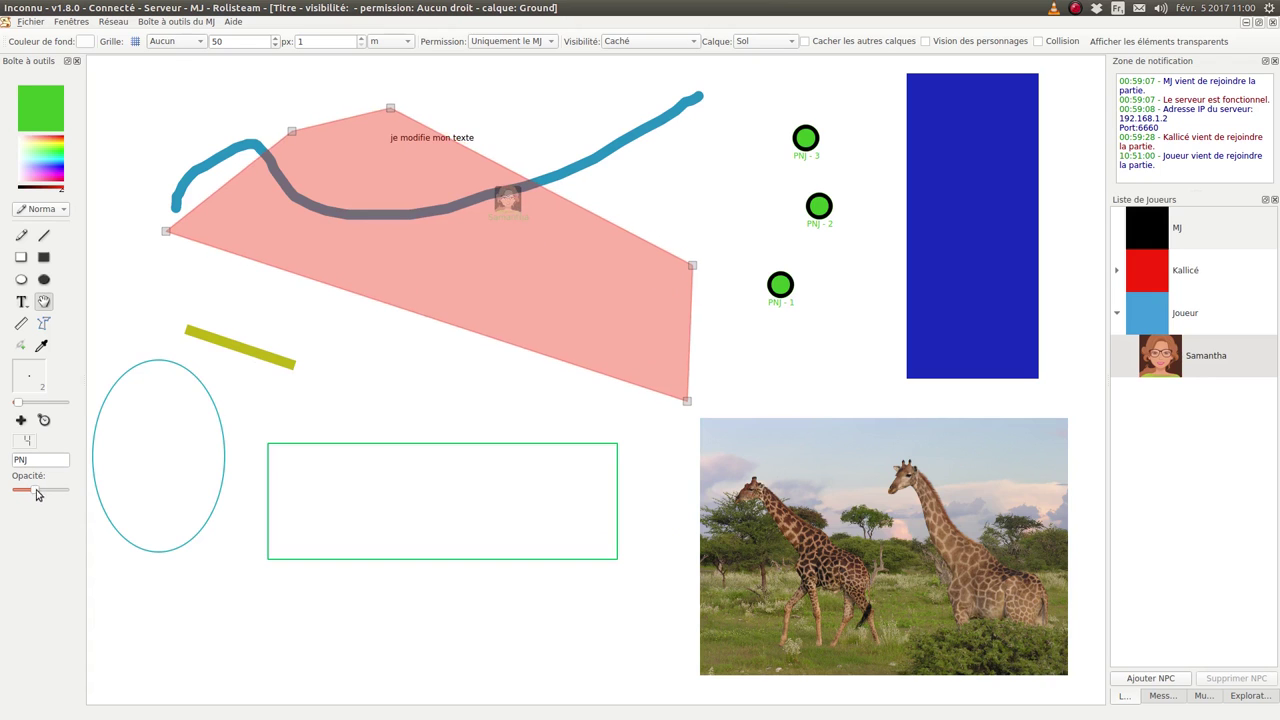
drag(40, 490, 80, 491)
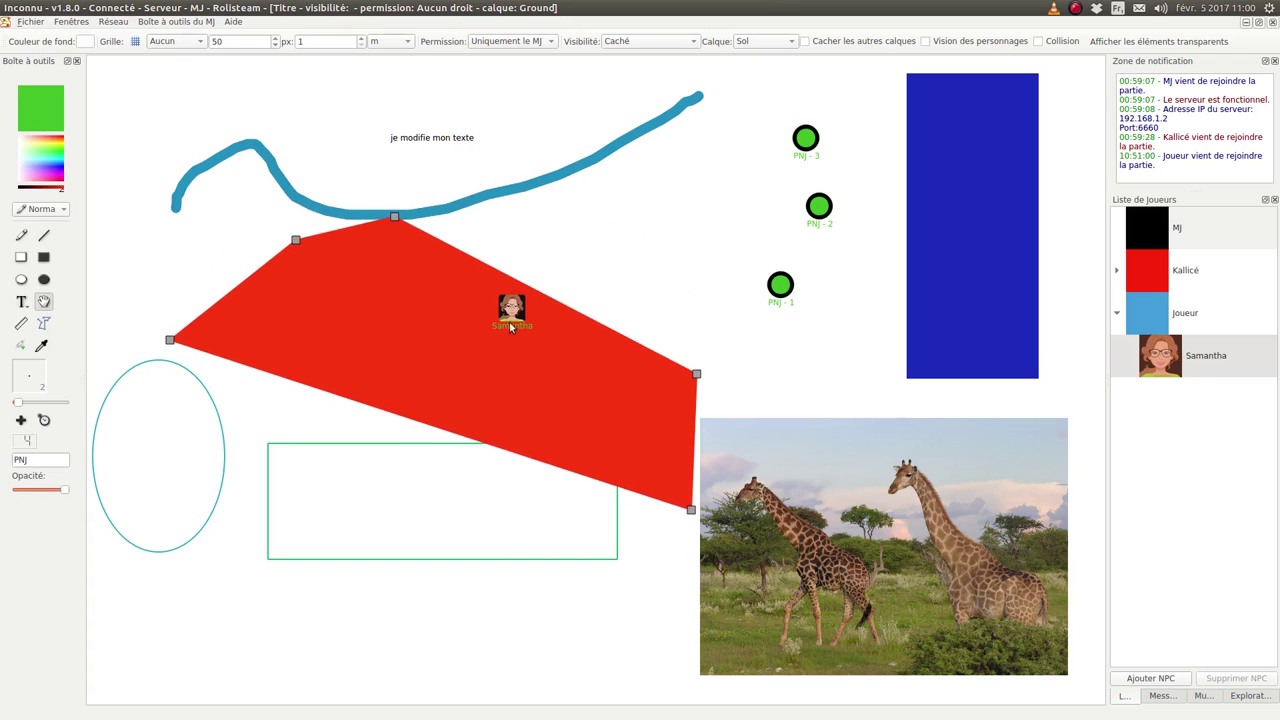
drag(468, 320, 435, 329)
- Detach the character token from the red polygon, moving the token up beside the PNJ tokens and the polygon to the right
click(20, 345)
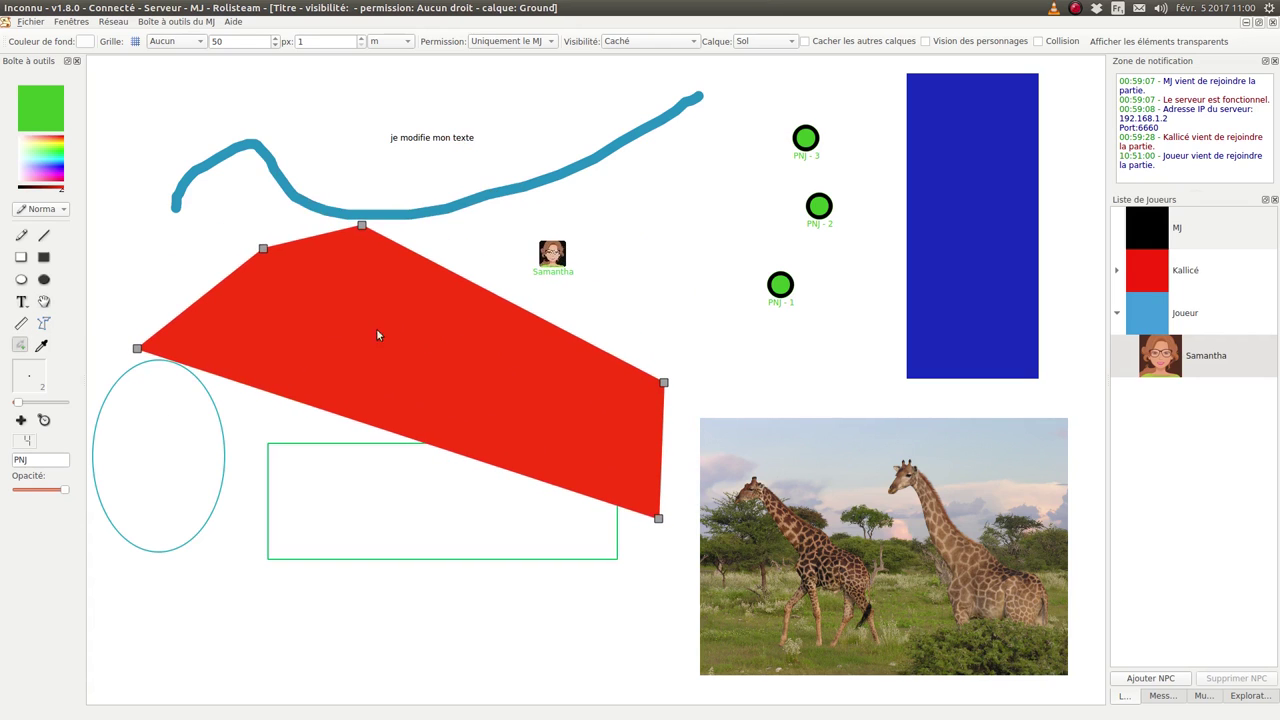
click(44, 302)
drag(486, 361, 590, 409)
drag(563, 262, 675, 207)
drag(570, 377, 608, 365)
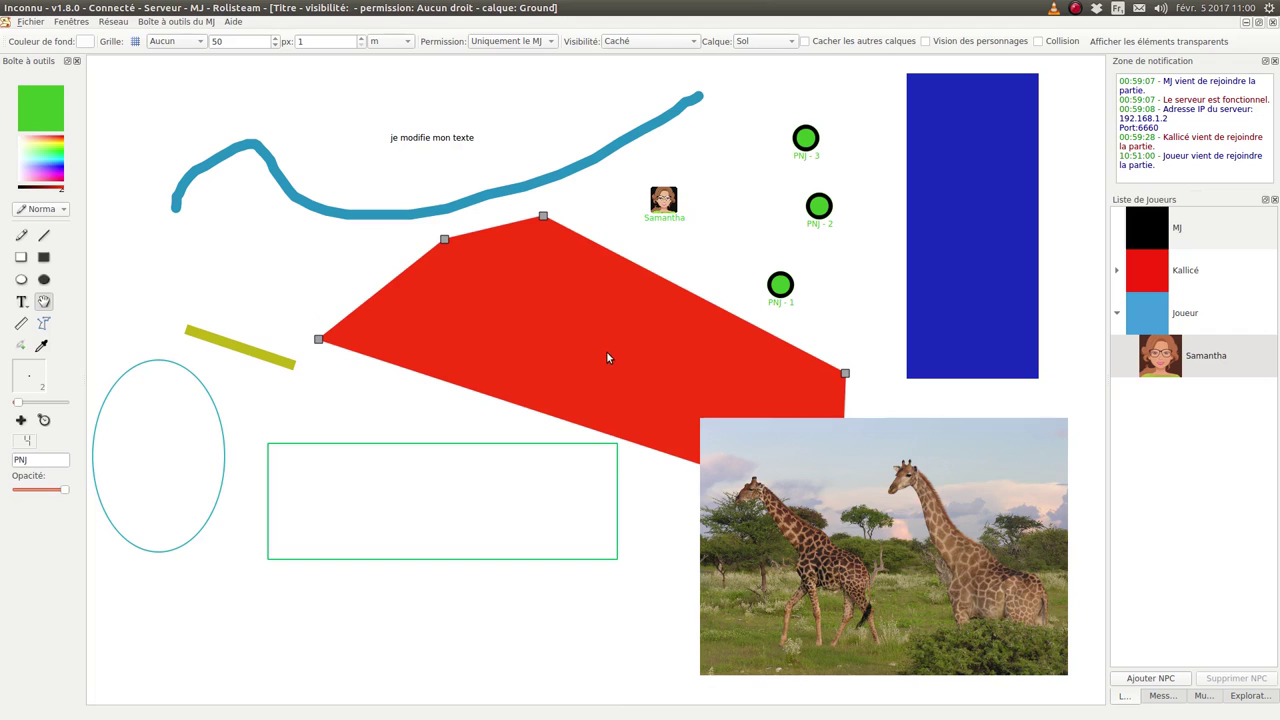
drag(627, 344, 624, 327)
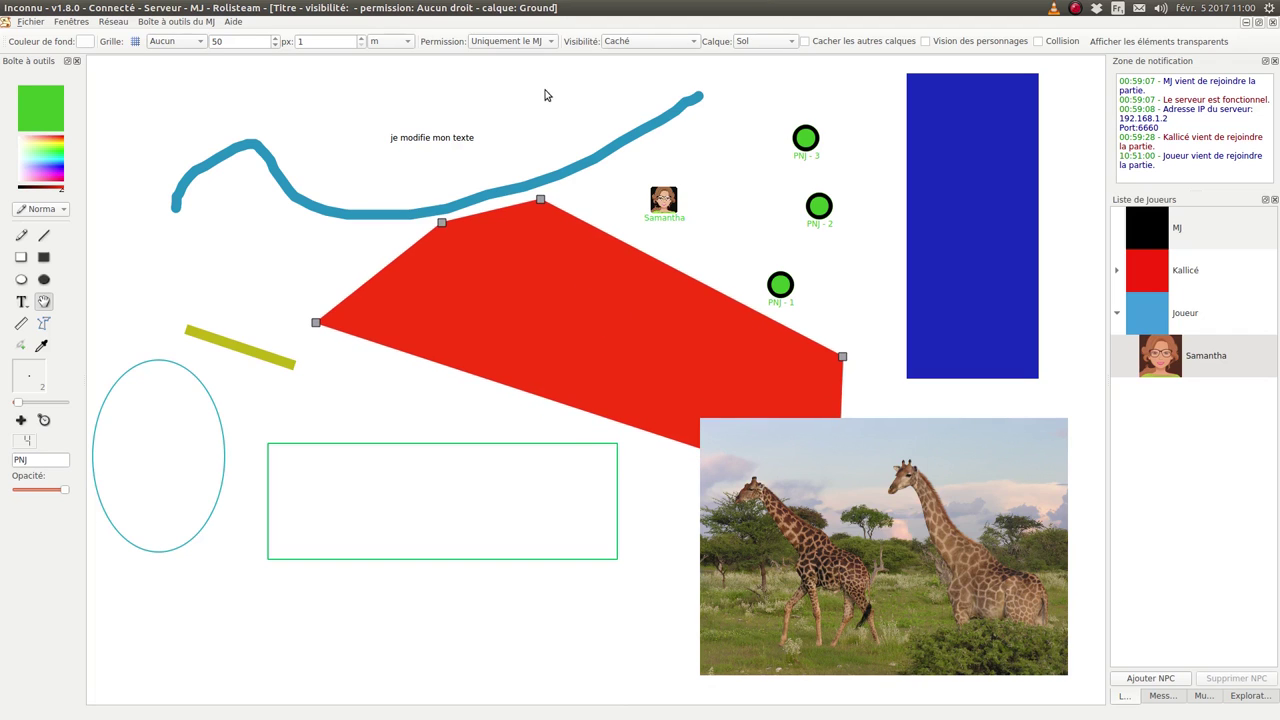
- Set the map's visibility to Brouillard de Guerre, and check the map in the Joueur client window before returning to the MJ window
click(622, 41)
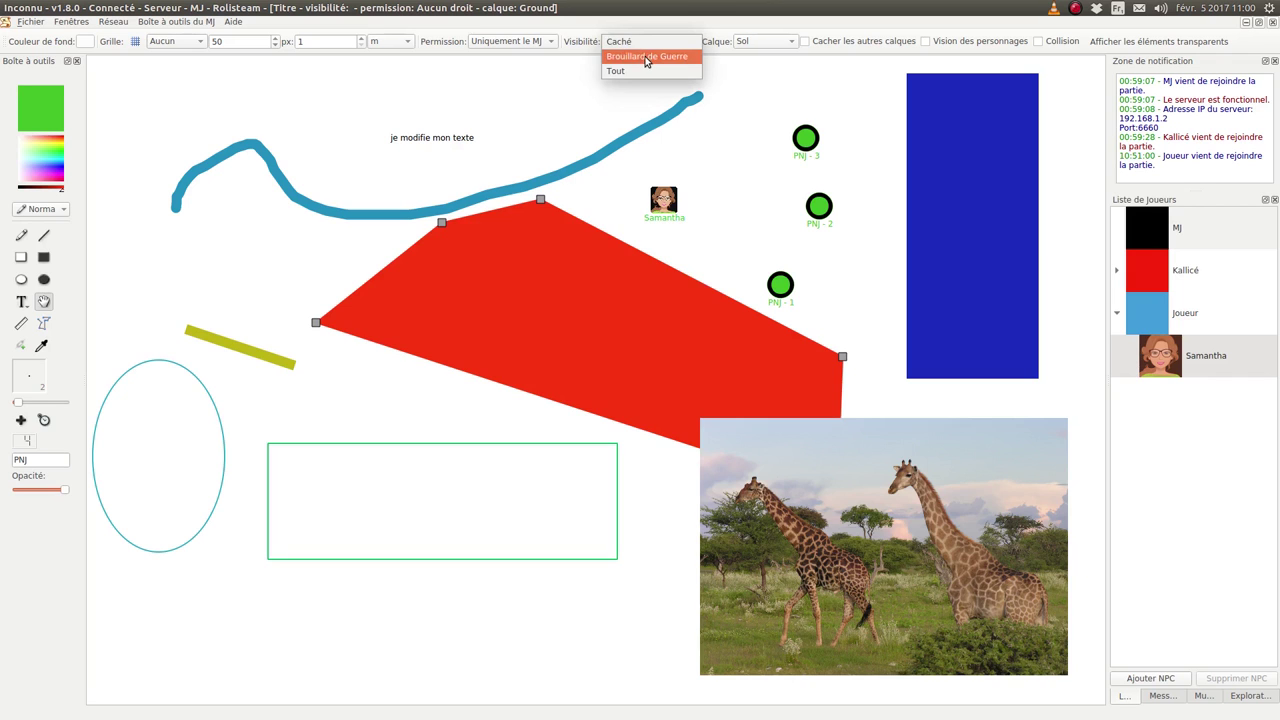
click(646, 57)
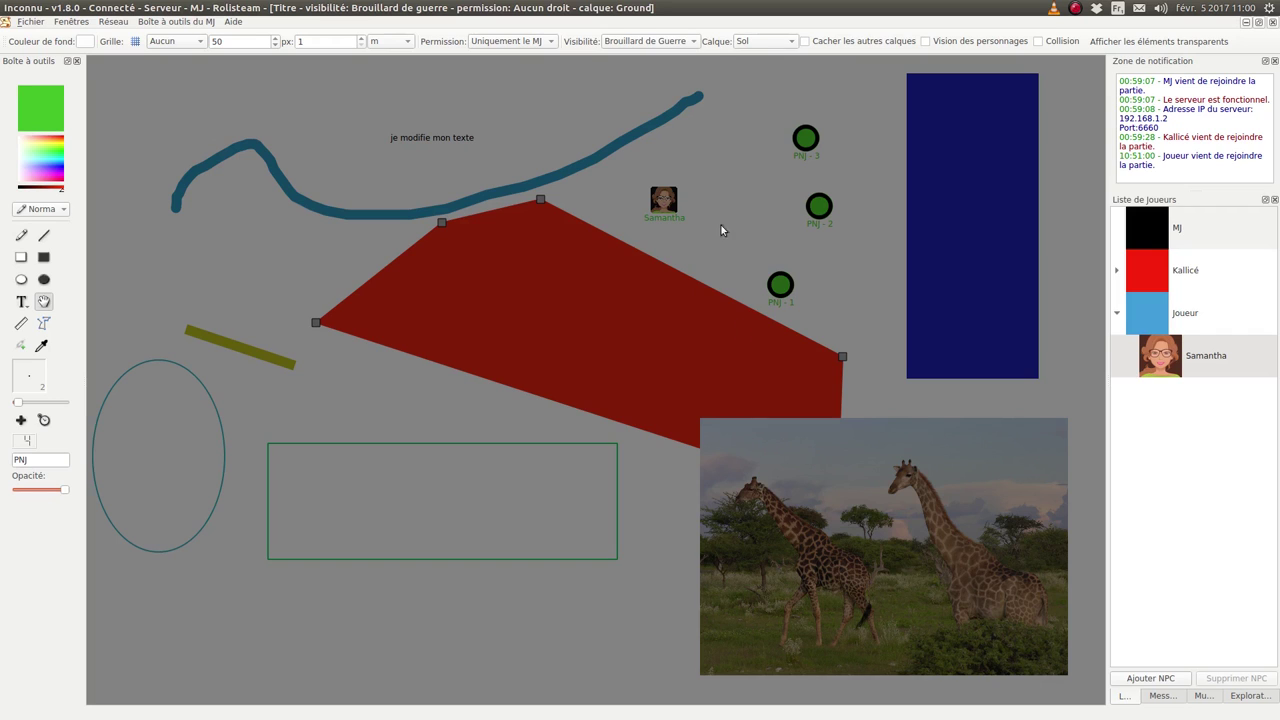
drag(586, 6, 290, 72)
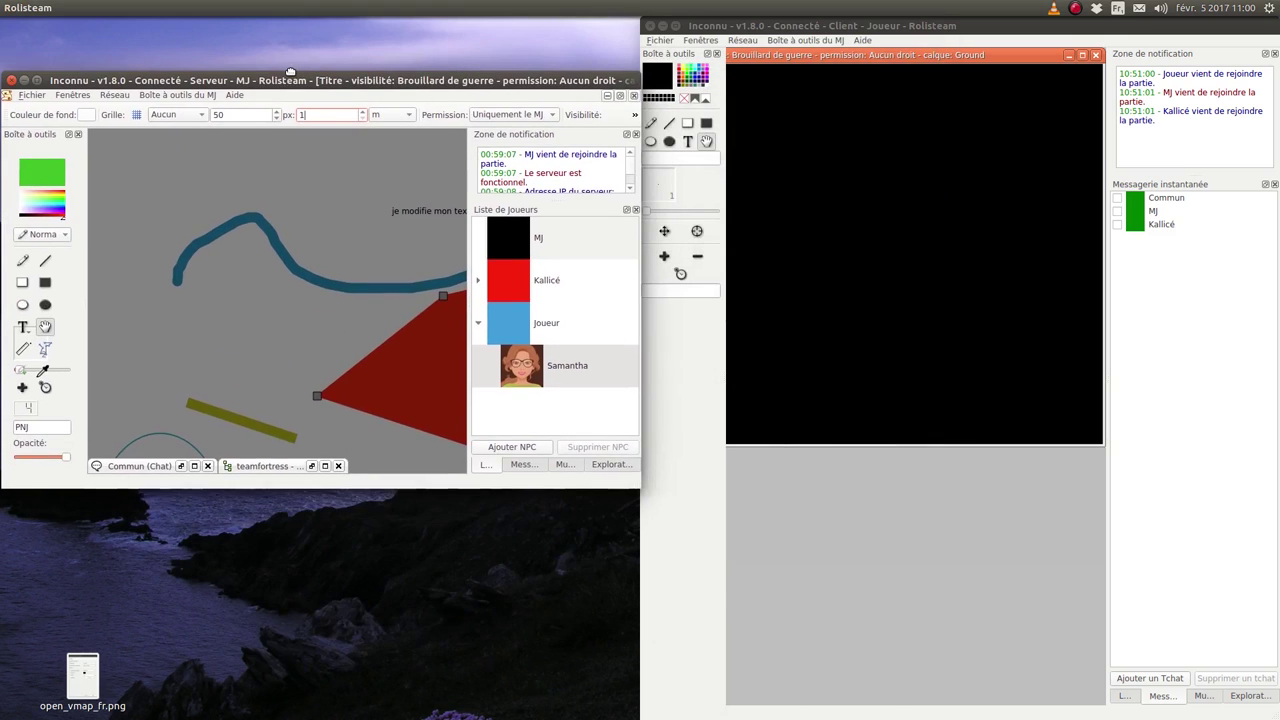
double_click(762, 25)
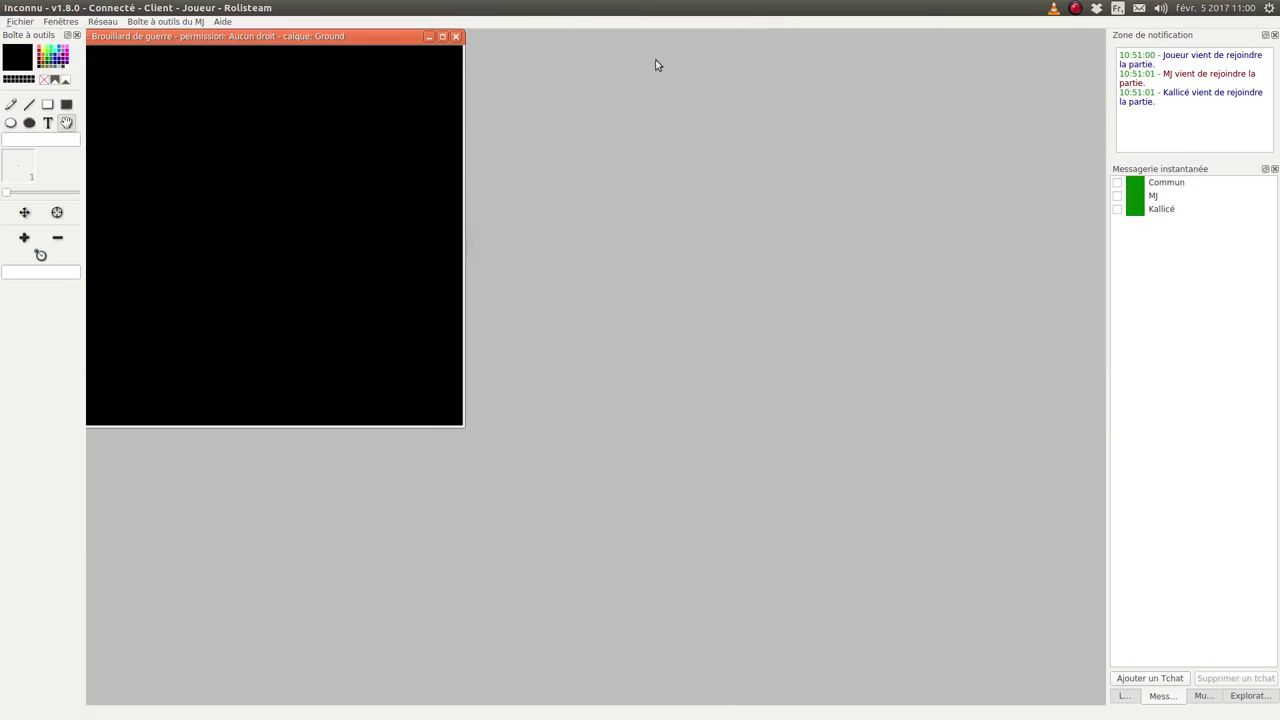
drag(286, 43, 554, 66)
double_click(550, 66)
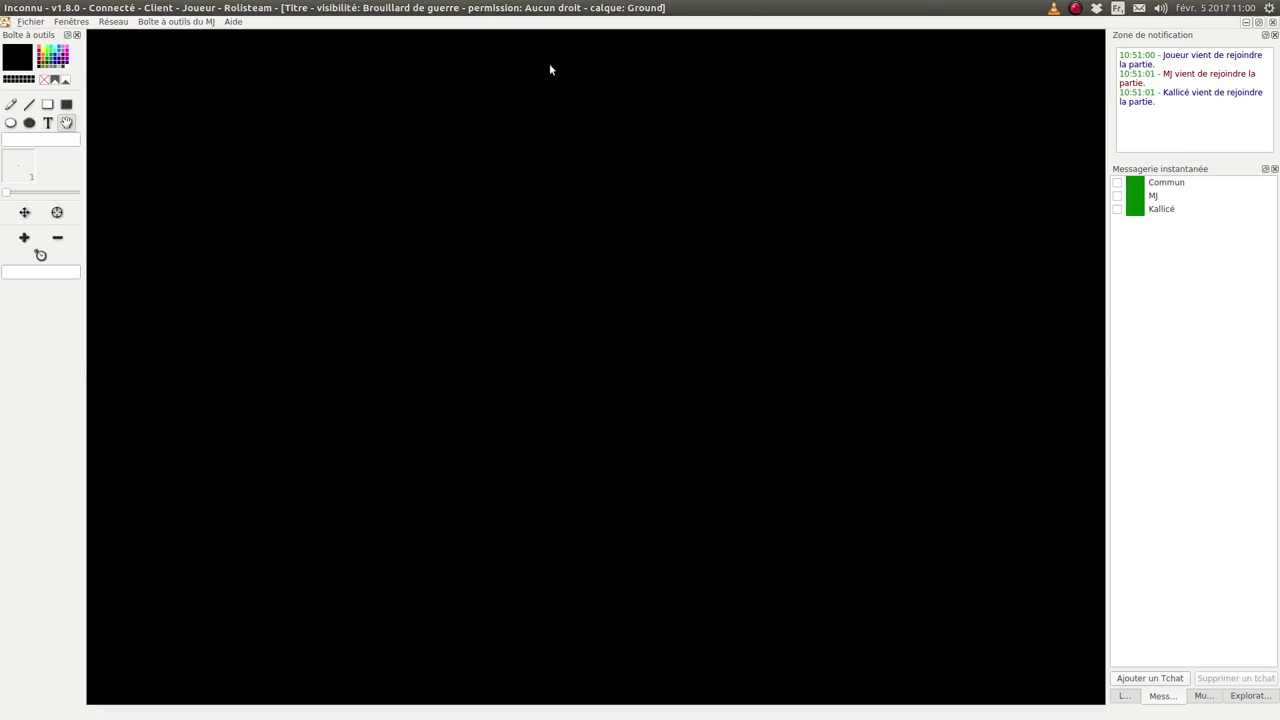
click(27, 7)
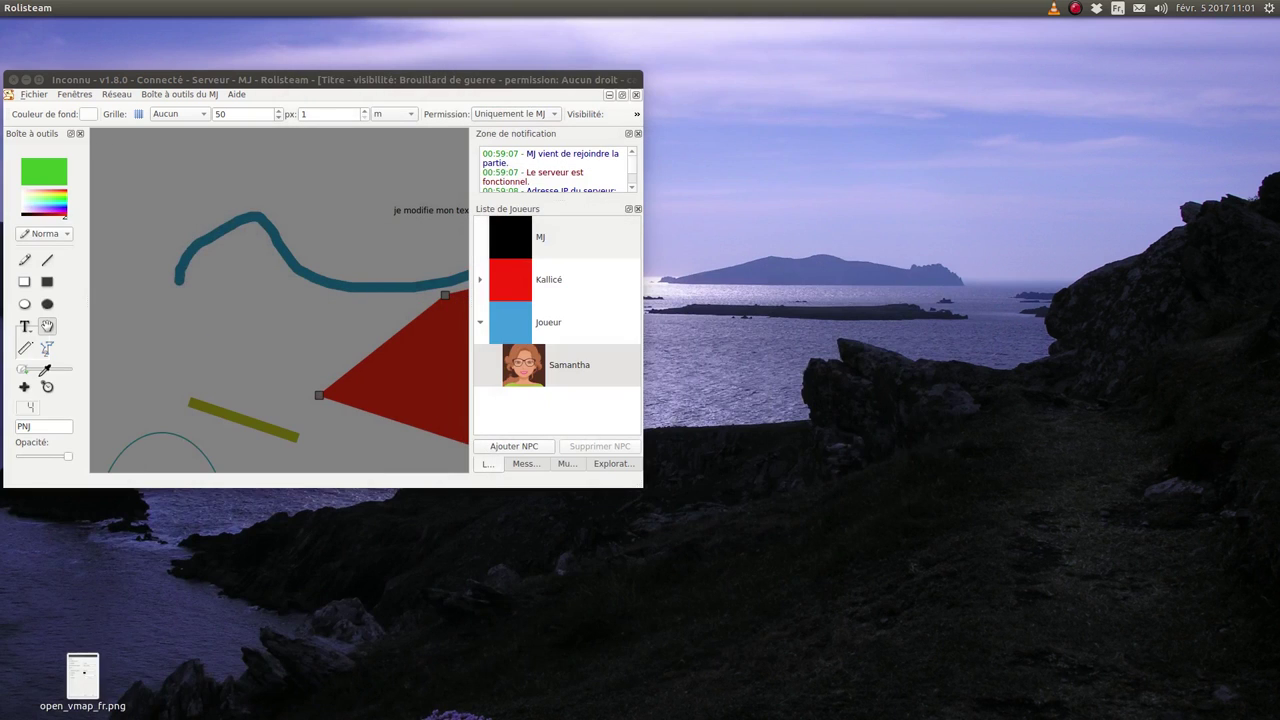
double_click(222, 79)
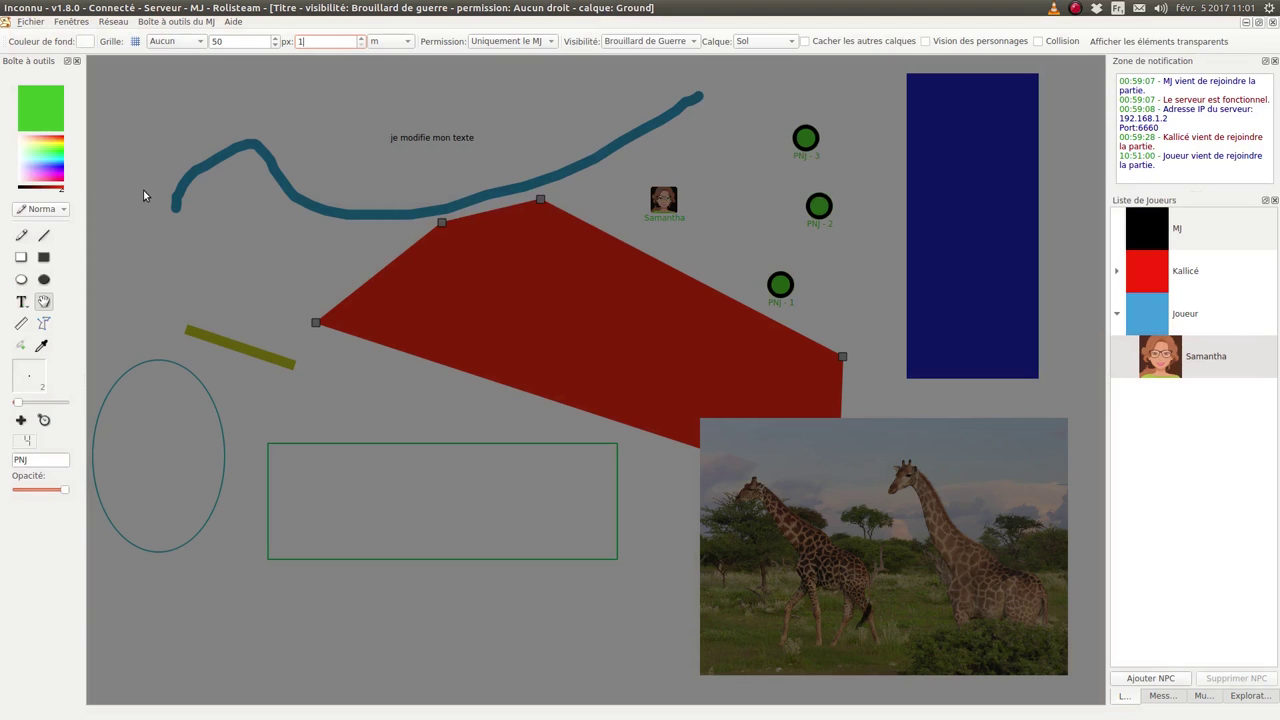
- Unmask (Démasquer) a large rectangular area from beside the character token to past the giraffe photo, and check it in the Joueur client
click(58, 211)
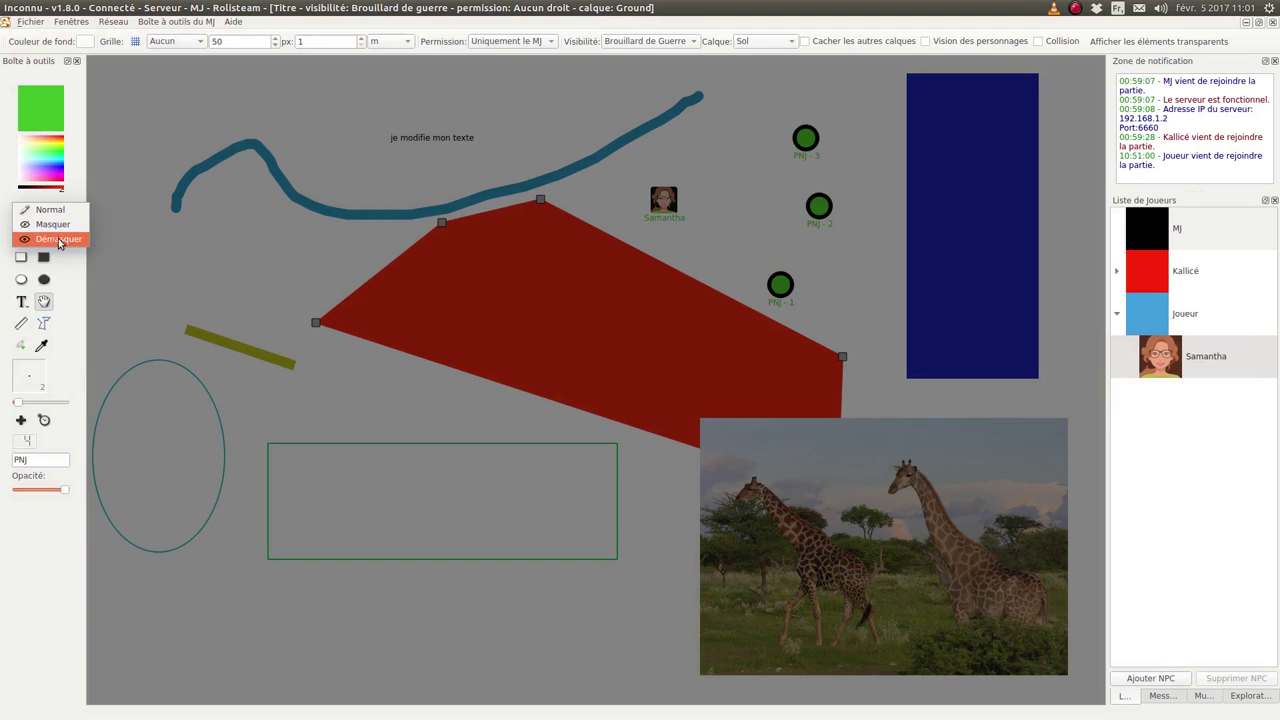
click(60, 240)
click(43, 257)
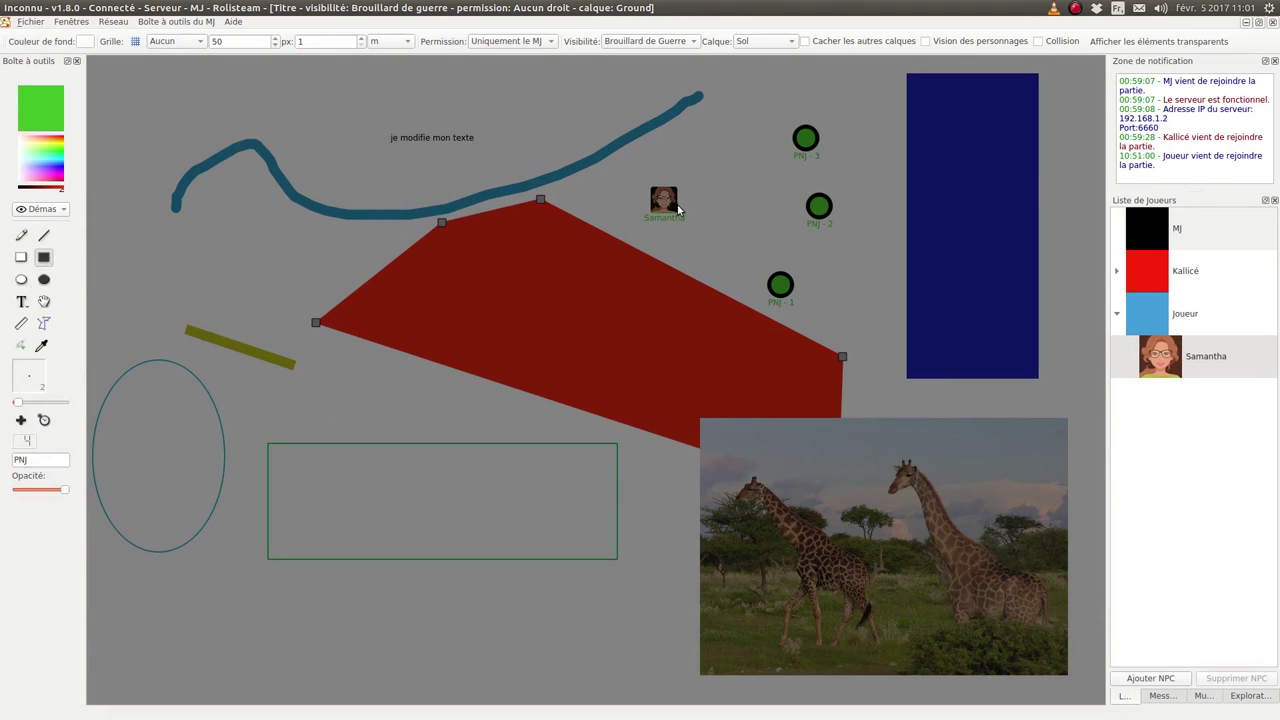
drag(632, 174, 1081, 559)
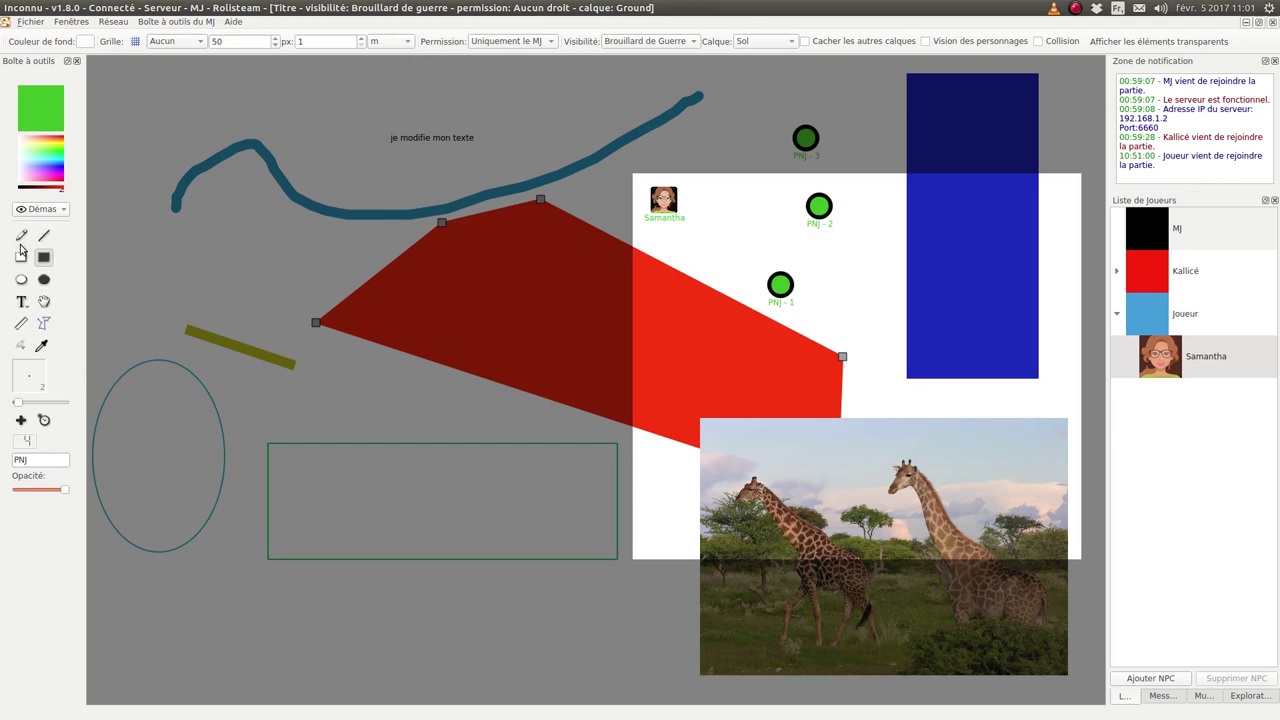
key(alt+Tab)
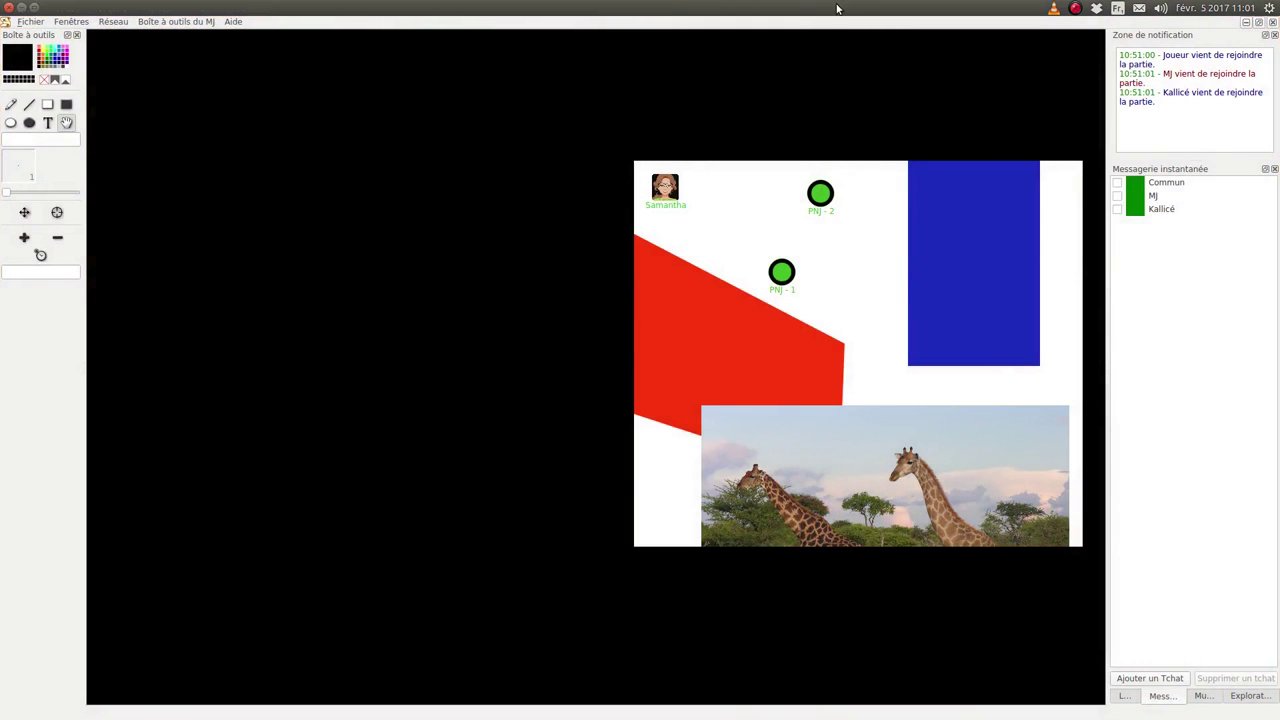
key(alt+Tab)
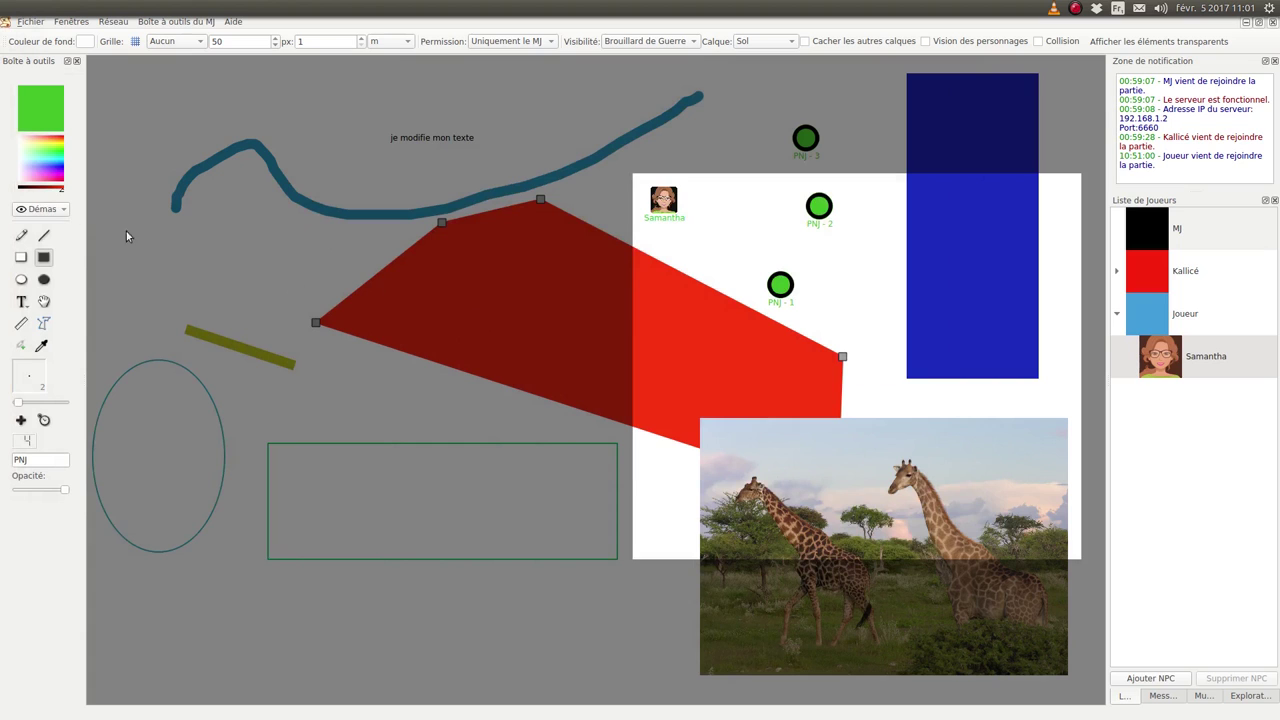
- Mask (Masquer) a rectangle over the character token and nearby PNJ tokens, and check the fog in the Joueur client
click(34, 209)
click(47, 195)
drag(636, 172, 884, 344)
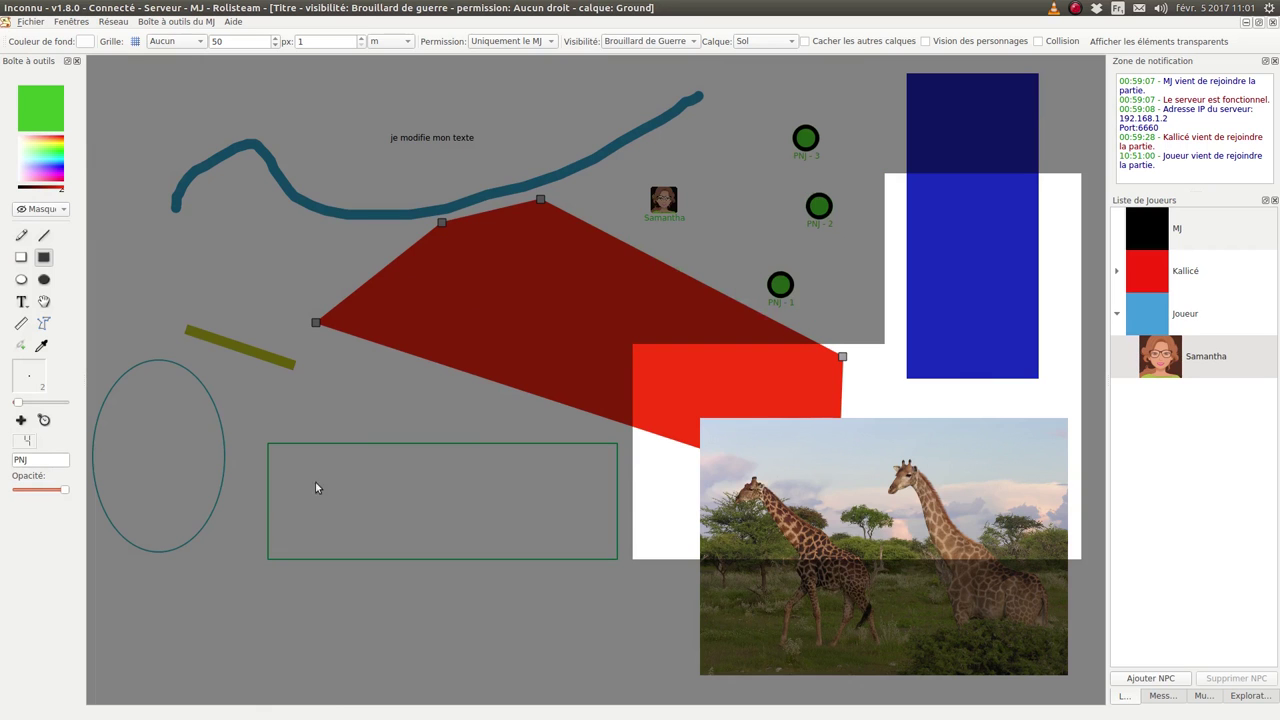
key(alt+Tab)
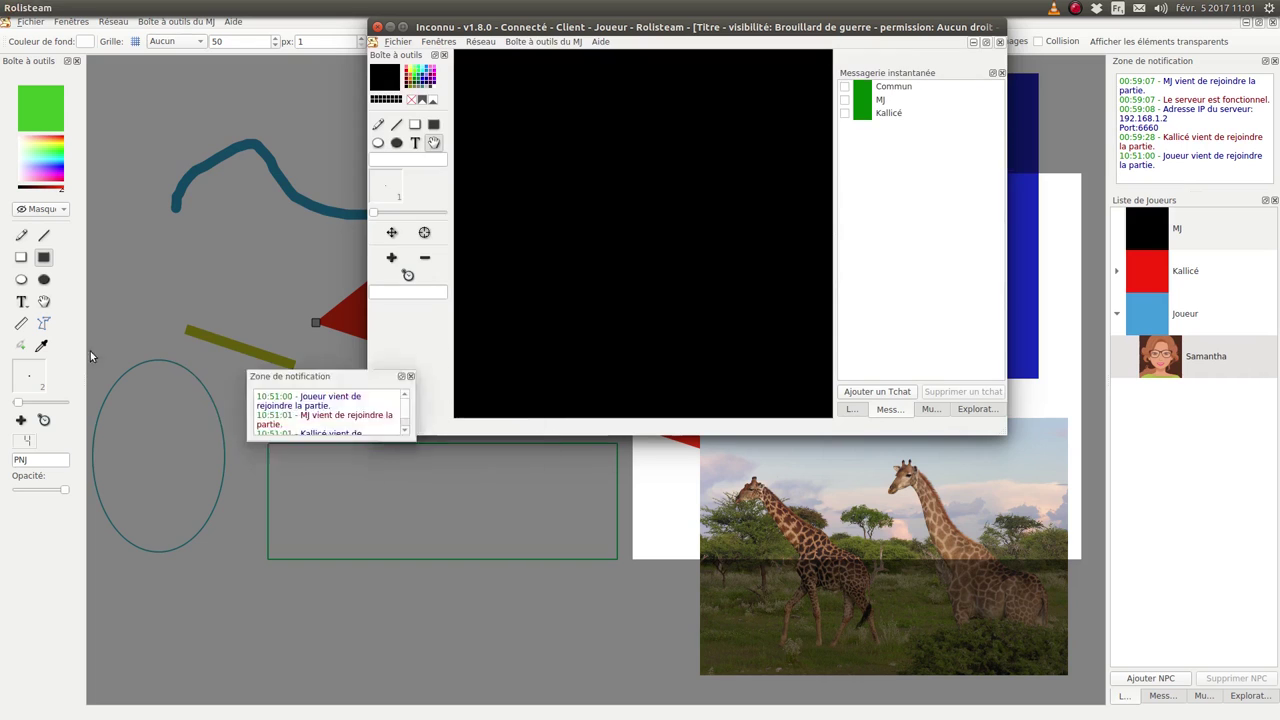
key(ctrl+super+Down)
drag(355, 147, 950, 52)
key(alt+Tab)
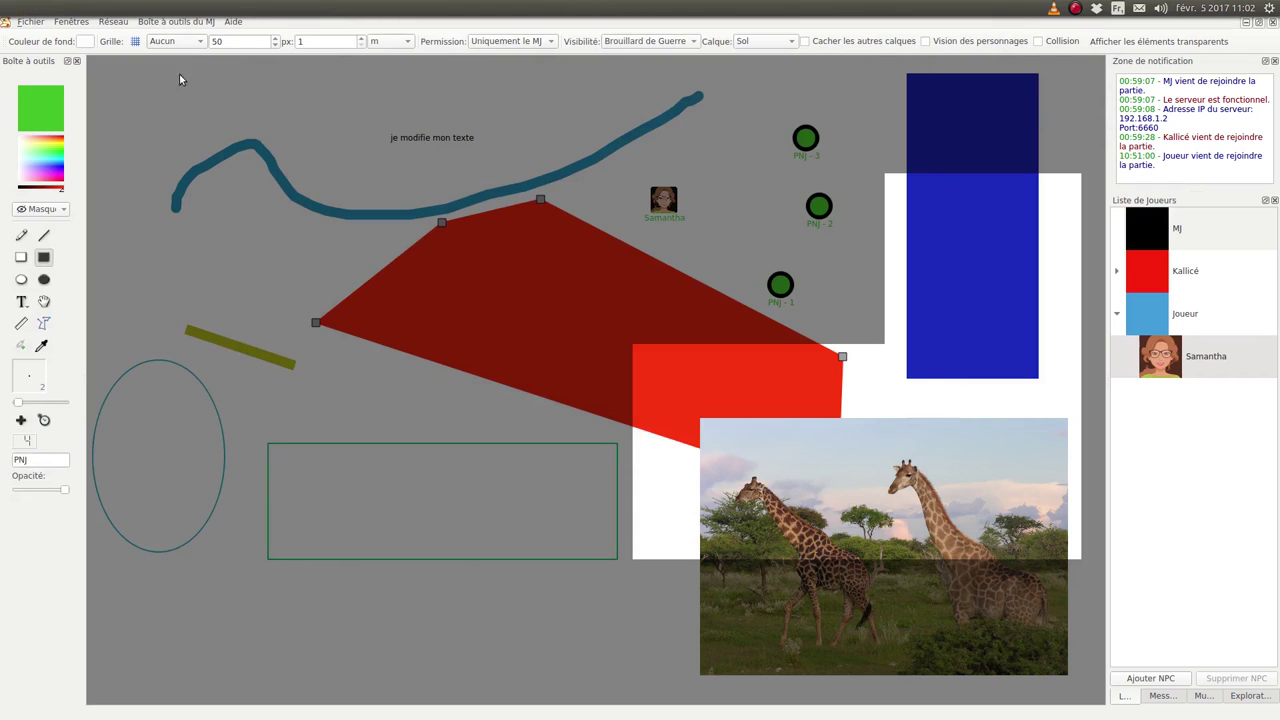
- Restore the Normal editing mode, and try a small filled green rectangle on the red polygon before removing it
click(35, 208)
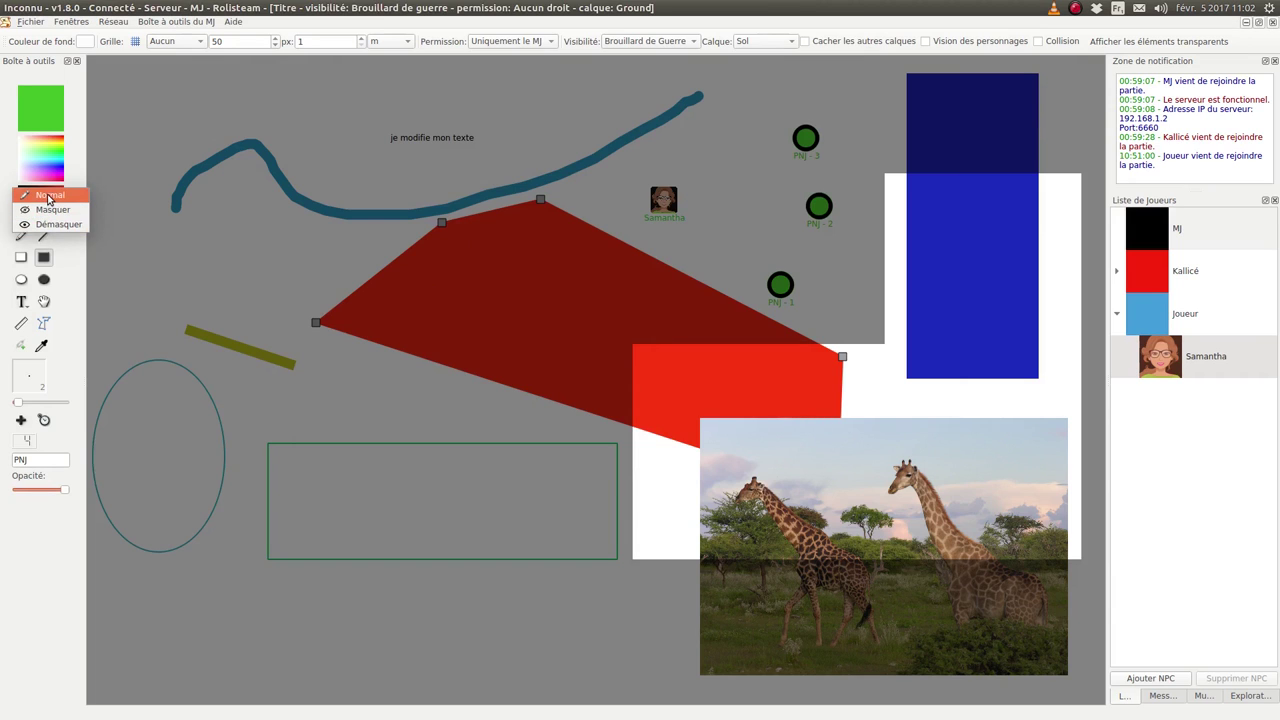
click(48, 196)
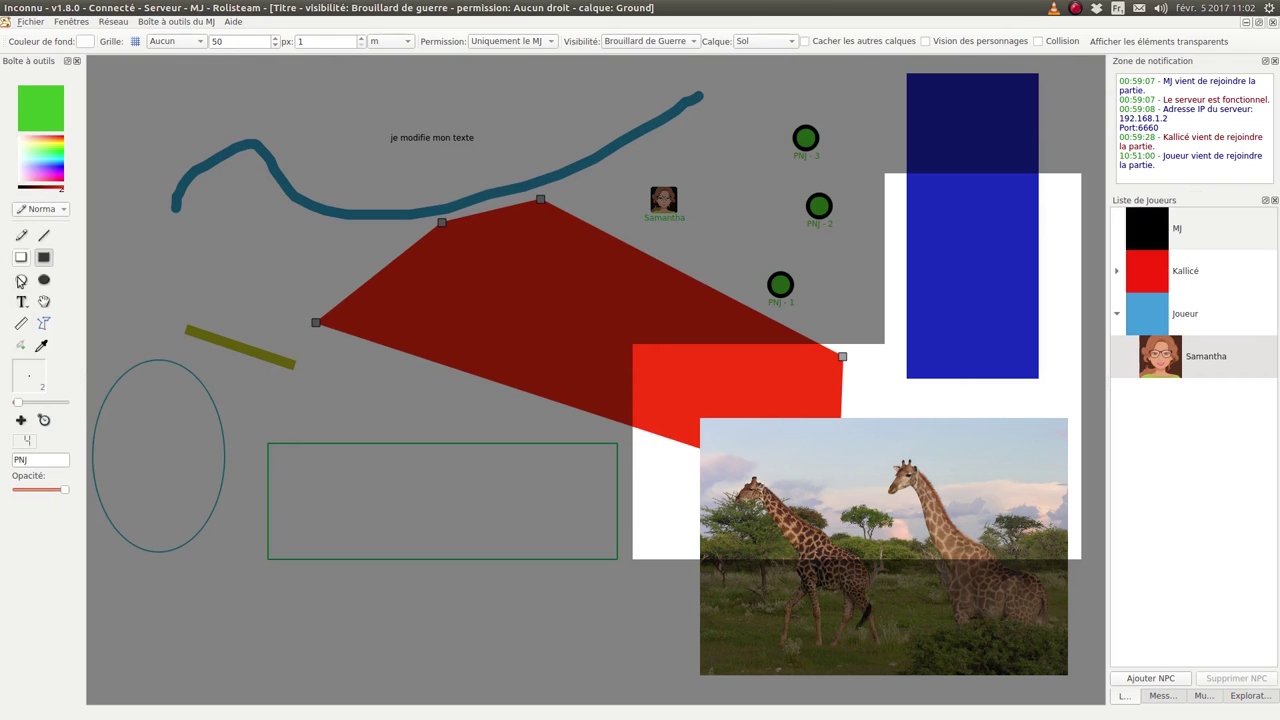
click(43, 322)
drag(434, 297, 521, 292)
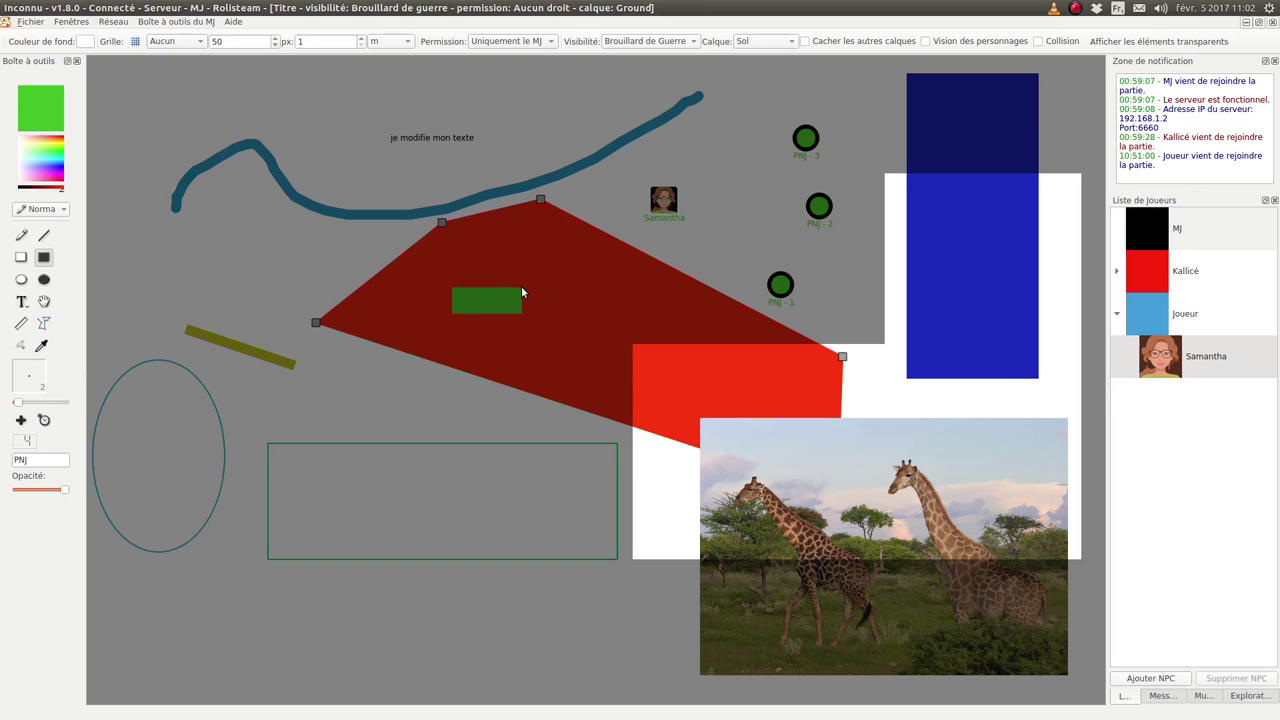
key(Escape)
drag(487, 302, 282, 269)
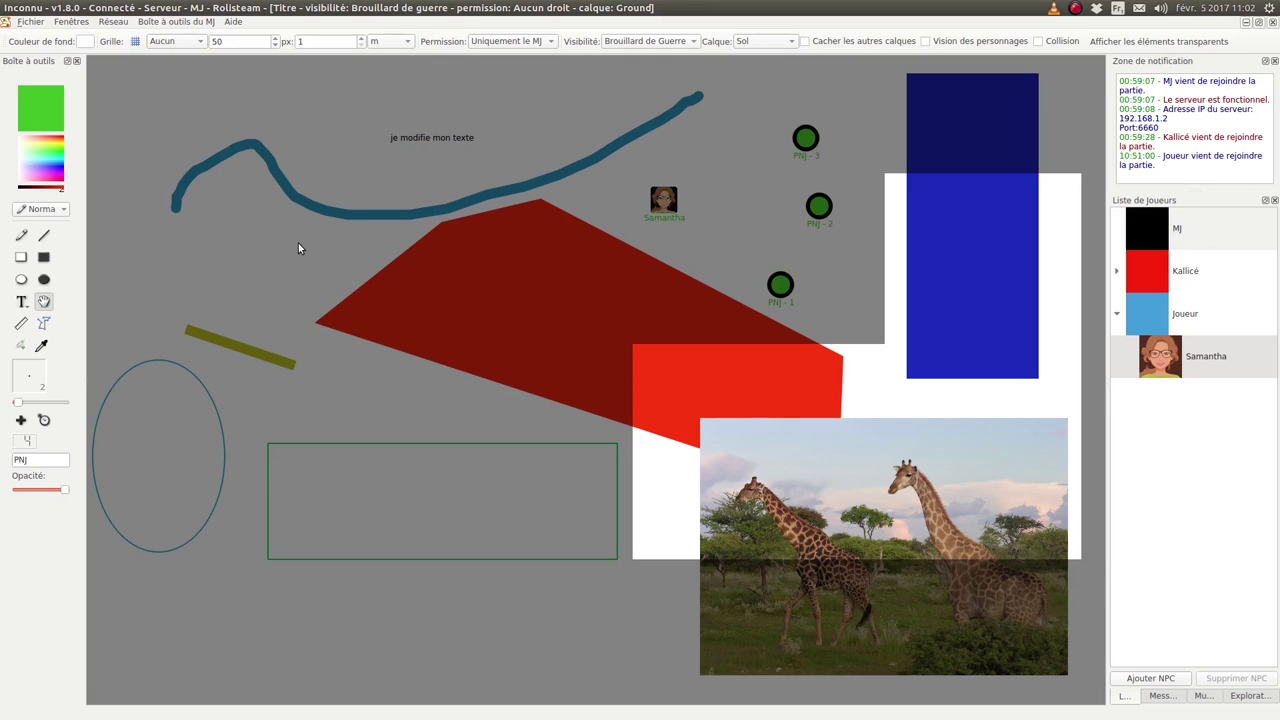
- Try the map's visibility as Tout, and return it to Brouillard de Guerre
click(666, 42)
click(663, 55)
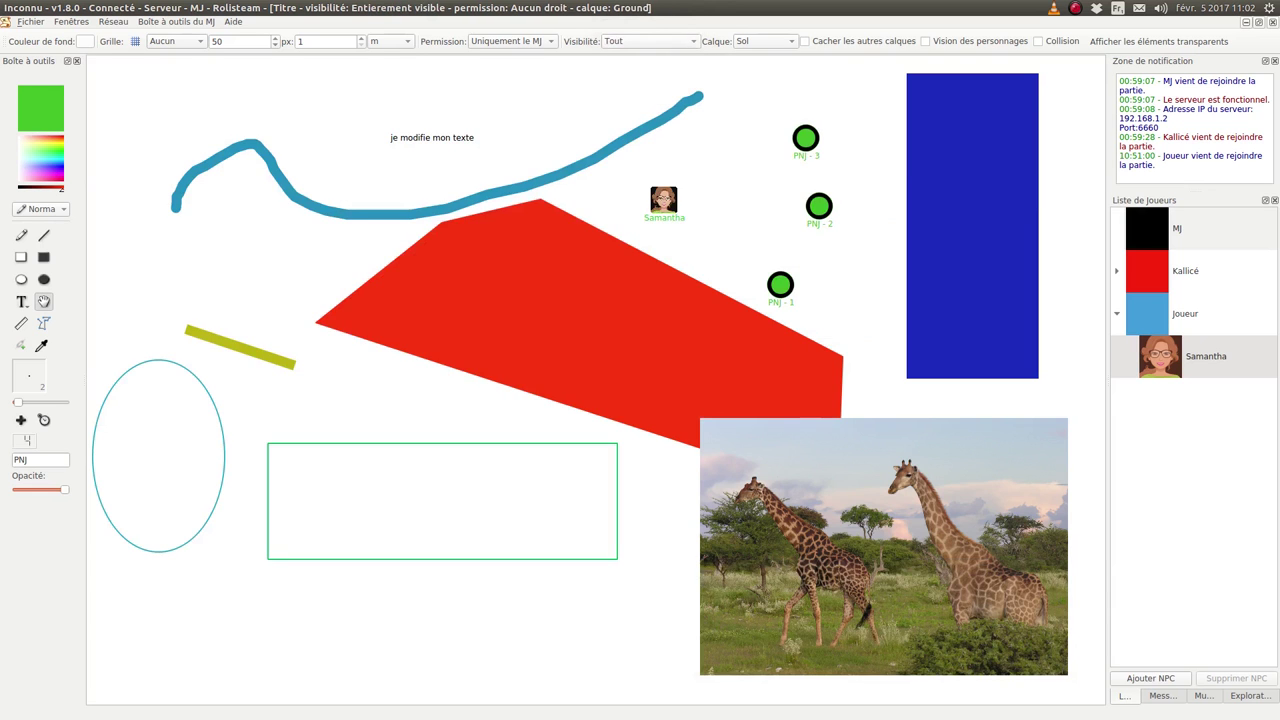
key(alt+Tab)
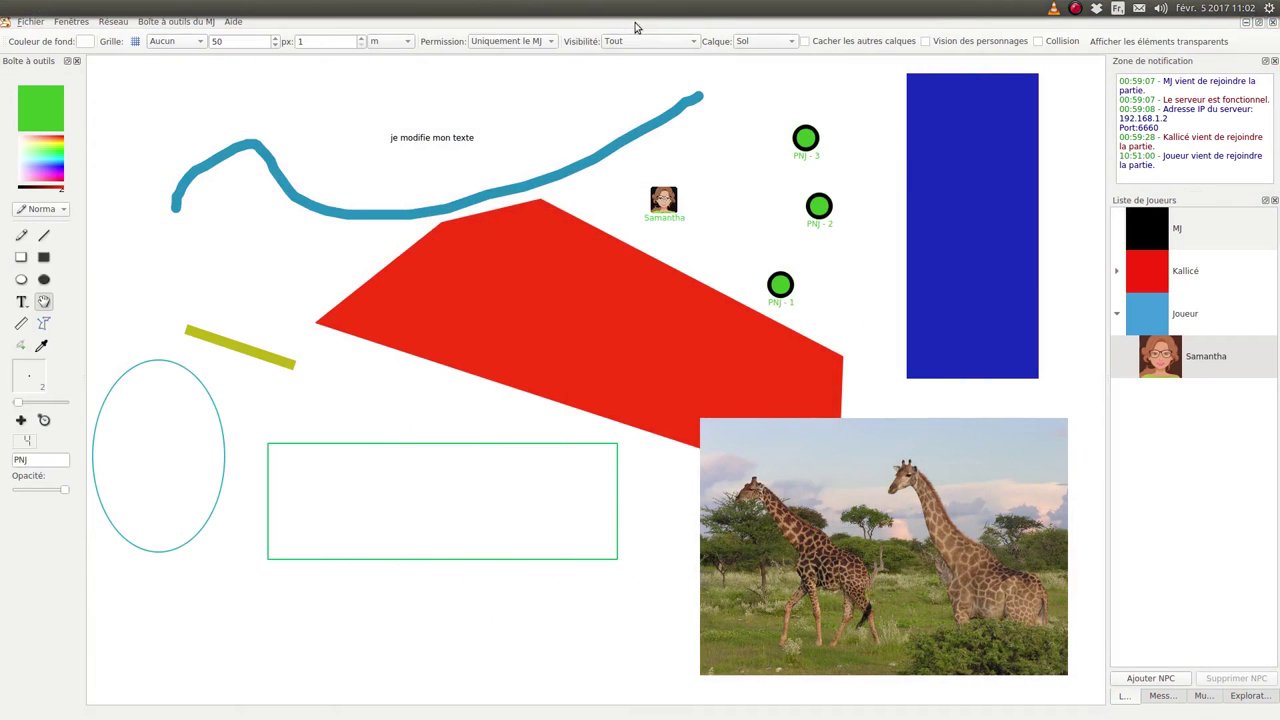
click(653, 40)
click(645, 37)
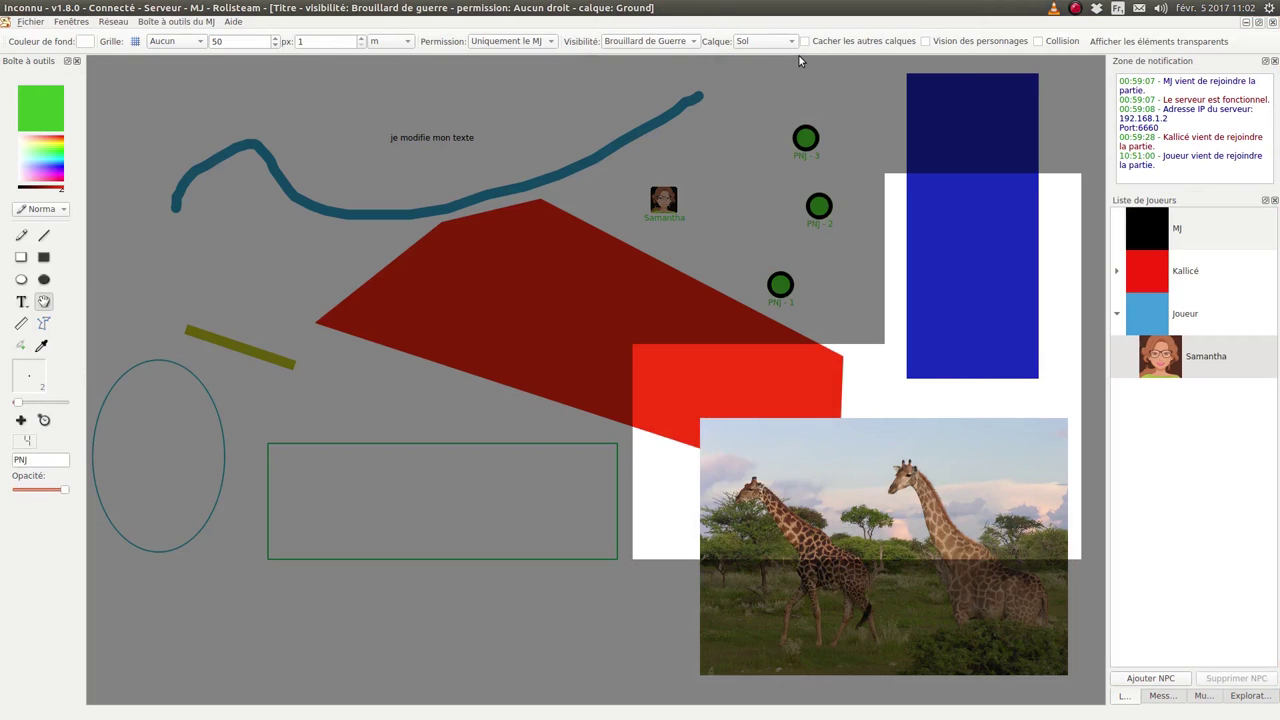
- Enable Vision des personnages, and lengthen the character token's vision cone toward the PNJ tokens while narrowing its angle
click(960, 43)
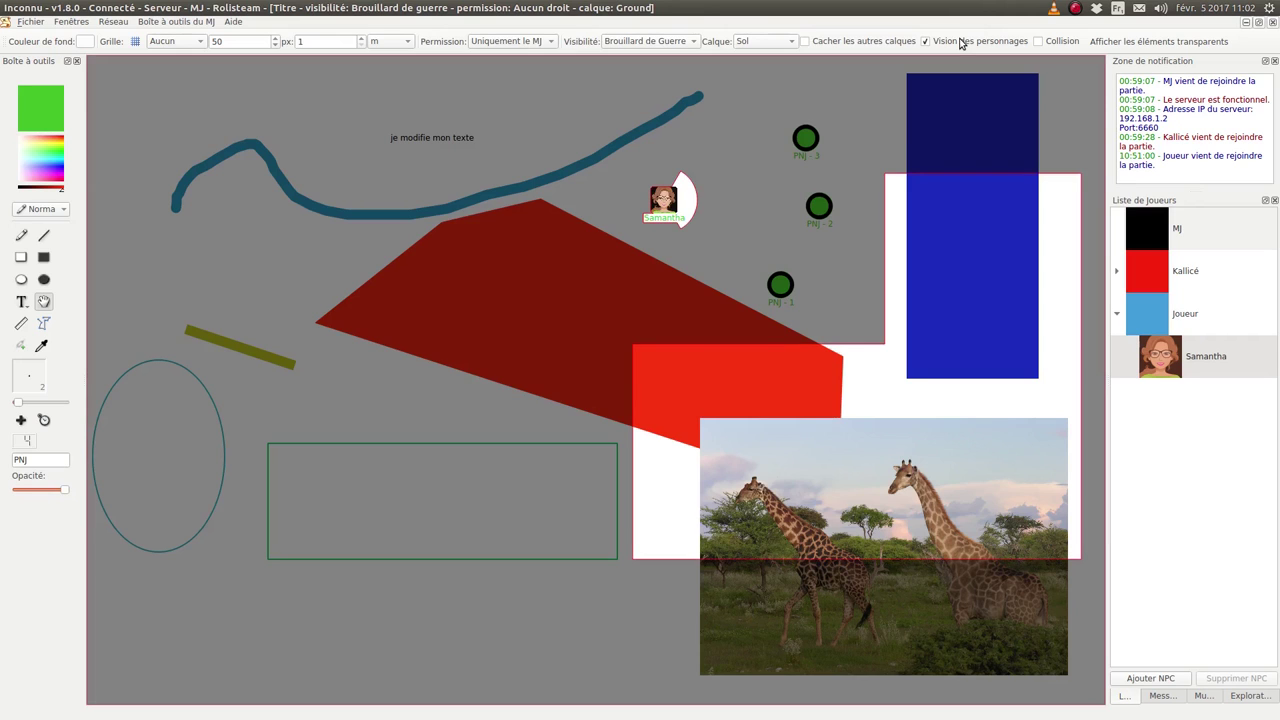
click(664, 207)
drag(694, 197, 758, 205)
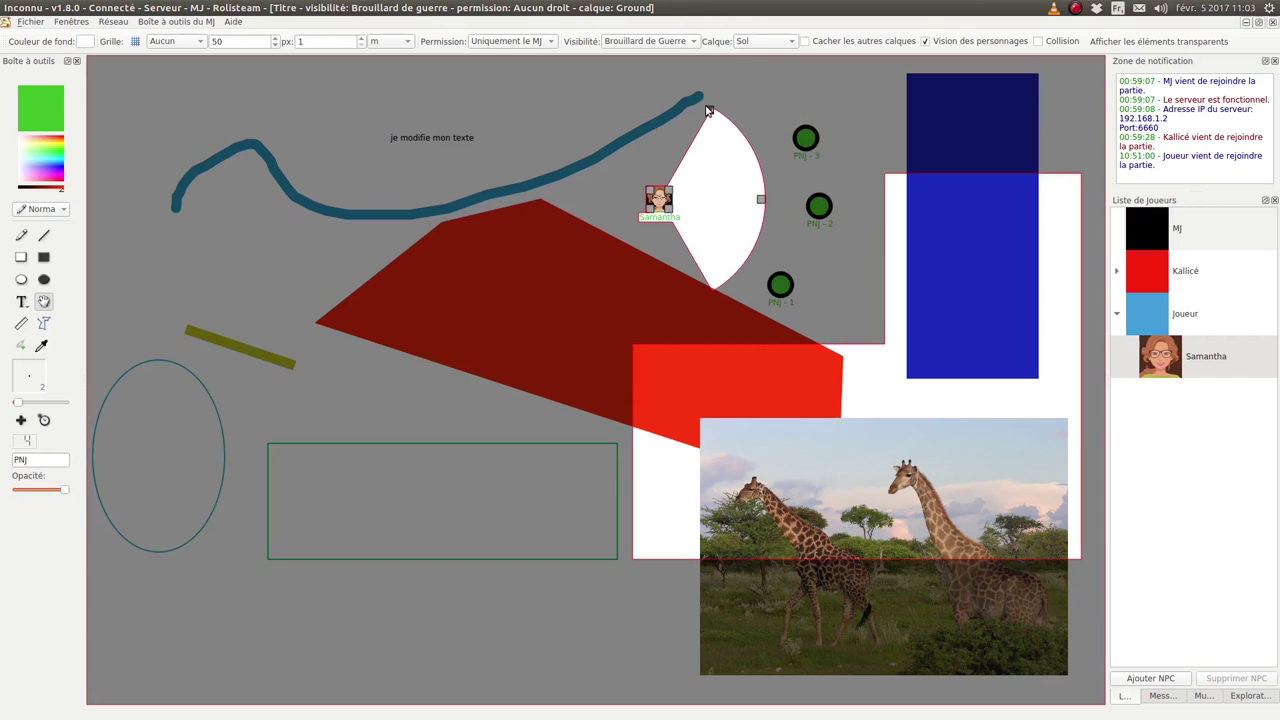
drag(706, 110, 728, 135)
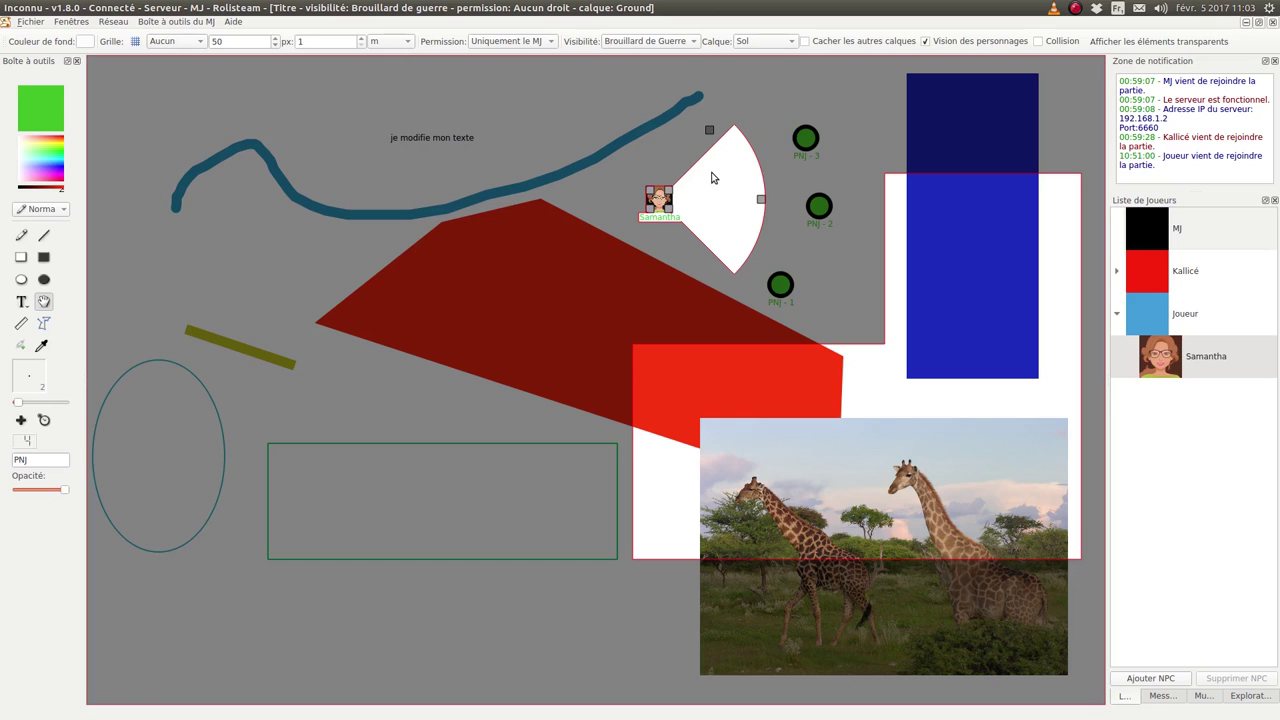
- Deselect the character token and disable Vision des personnages
click(771, 105)
click(668, 204)
click(787, 85)
click(995, 42)
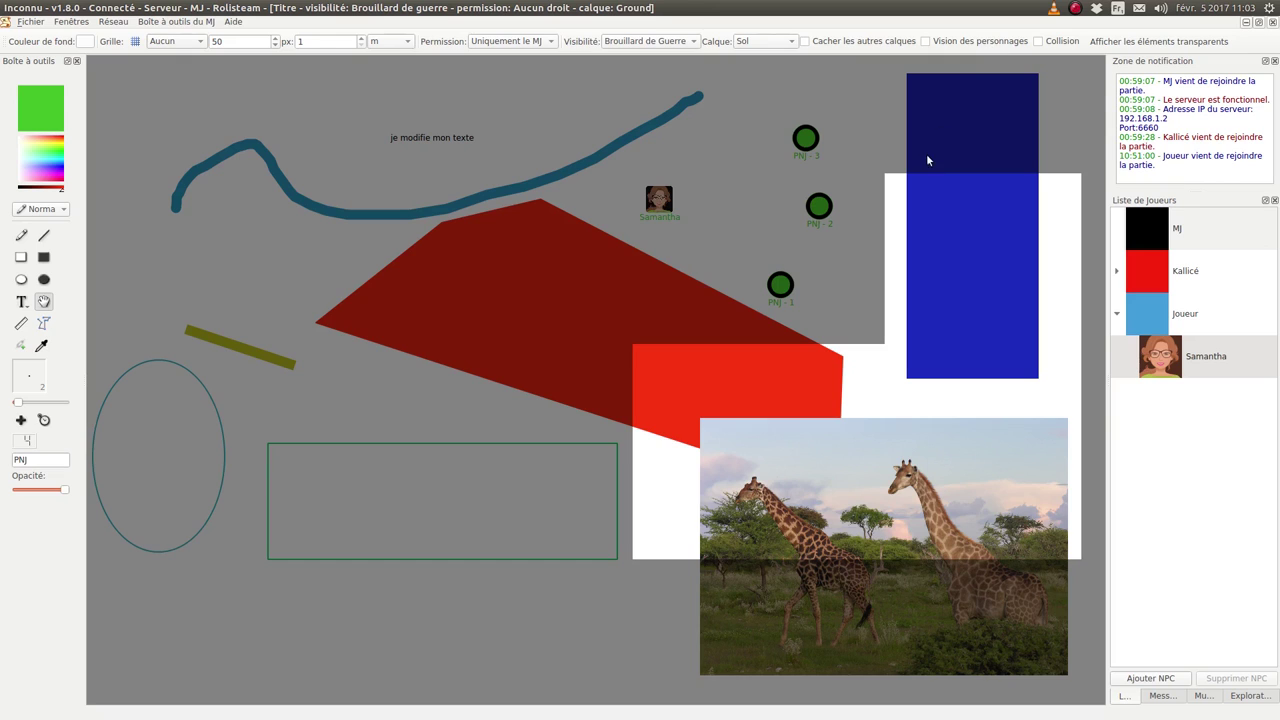
- Move the character token up beside PNJ - 3 with Collision enabled, and turn Collision off again
click(1054, 43)
mouse_move(672, 190)
mouse_down()
mouse_move(932, 182)
mouse_move(502, 616)
mouse_move(135, 235)
mouse_move(543, 83)
mouse_move(743, 176)
mouse_move(922, 173)
mouse_move(940, 134)
mouse_move(761, 127)
mouse_up()
click(1061, 42)
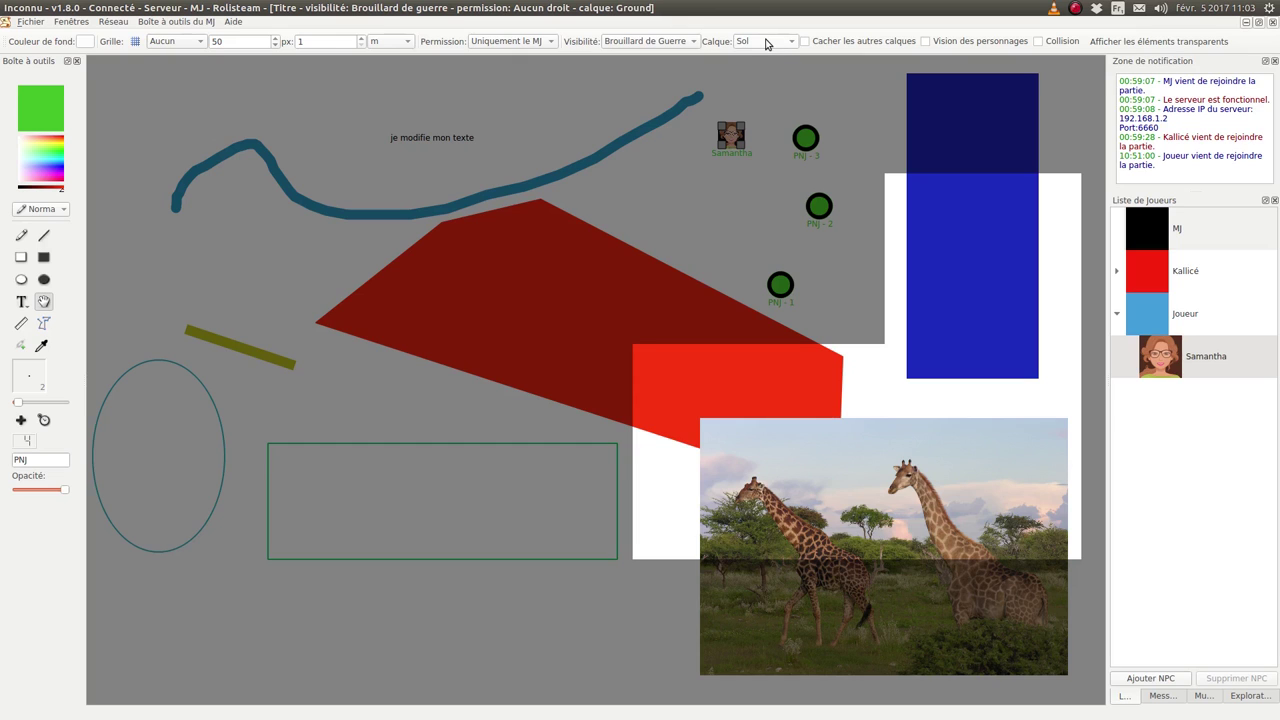
- Nudge the blue rectangle slightly left and move the character token down toward the red polygon, keeping Sol as the current layer
drag(966, 112, 959, 111)
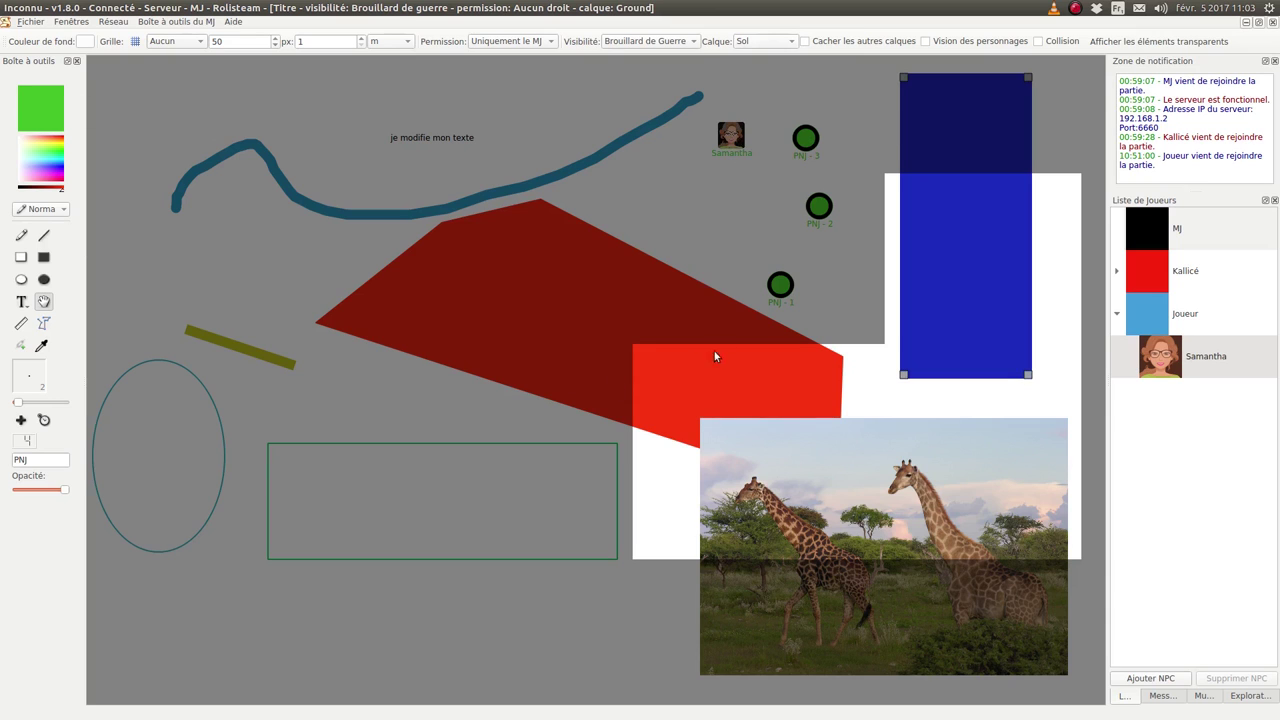
drag(734, 143, 714, 149)
click(753, 44)
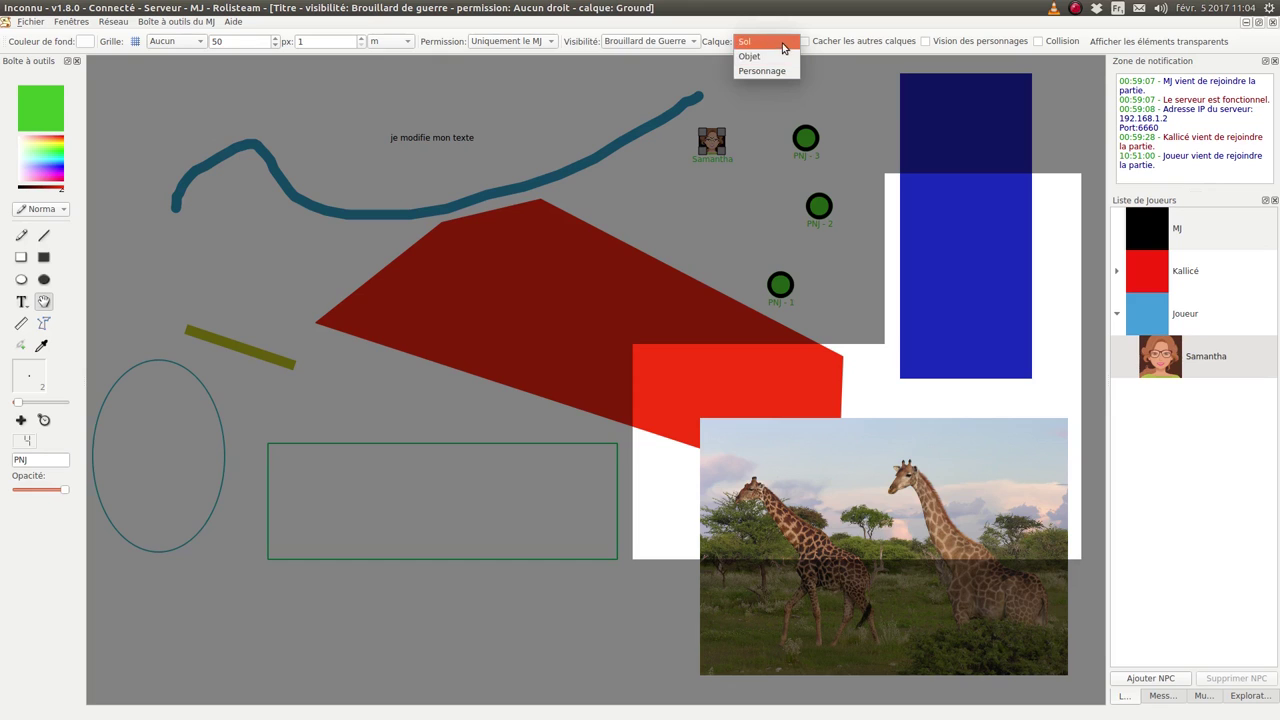
click(765, 41)
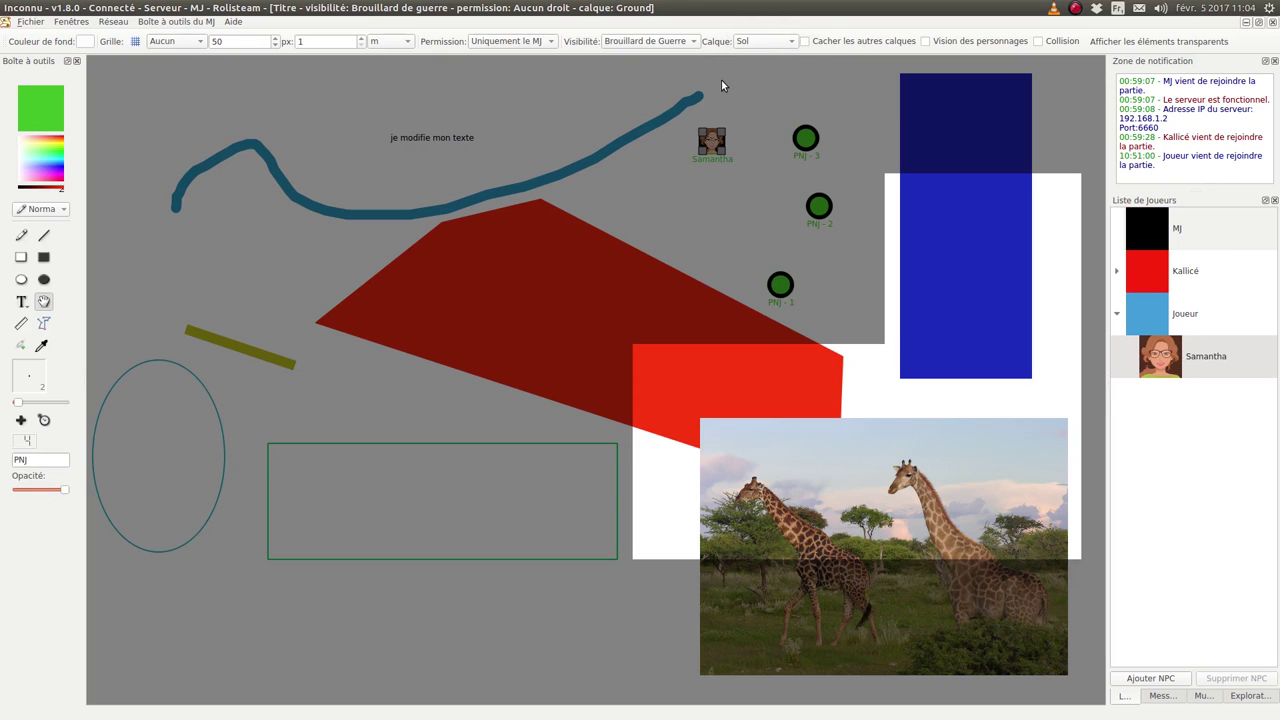
drag(712, 142, 936, 160)
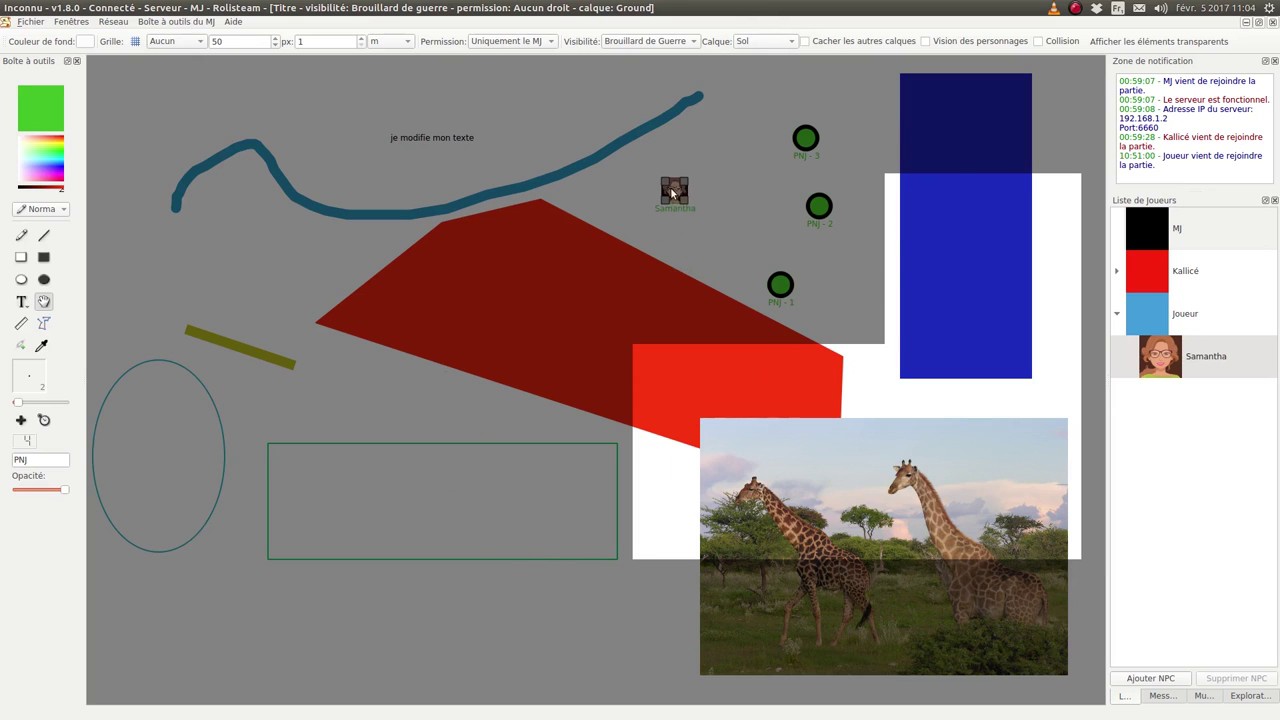
- Assign the blue rectangle to the Object layer
click(968, 144)
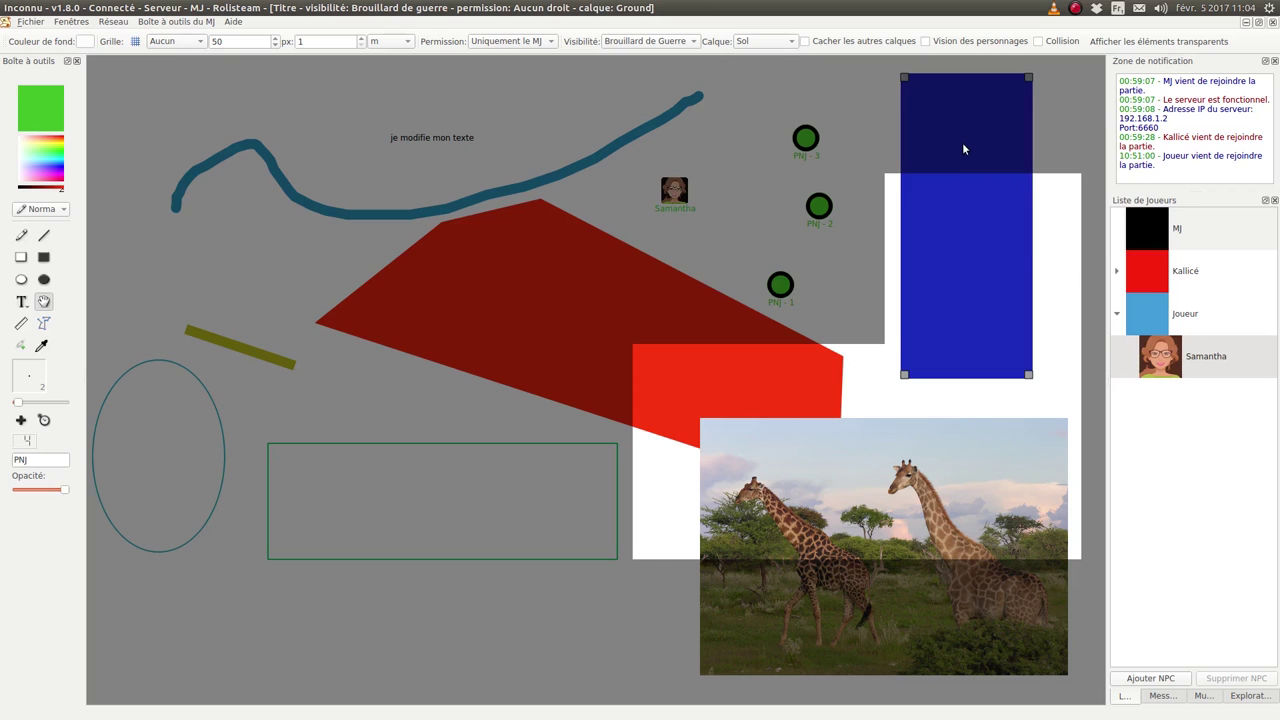
right_click(963, 146)
mouse_move(1080, 258)
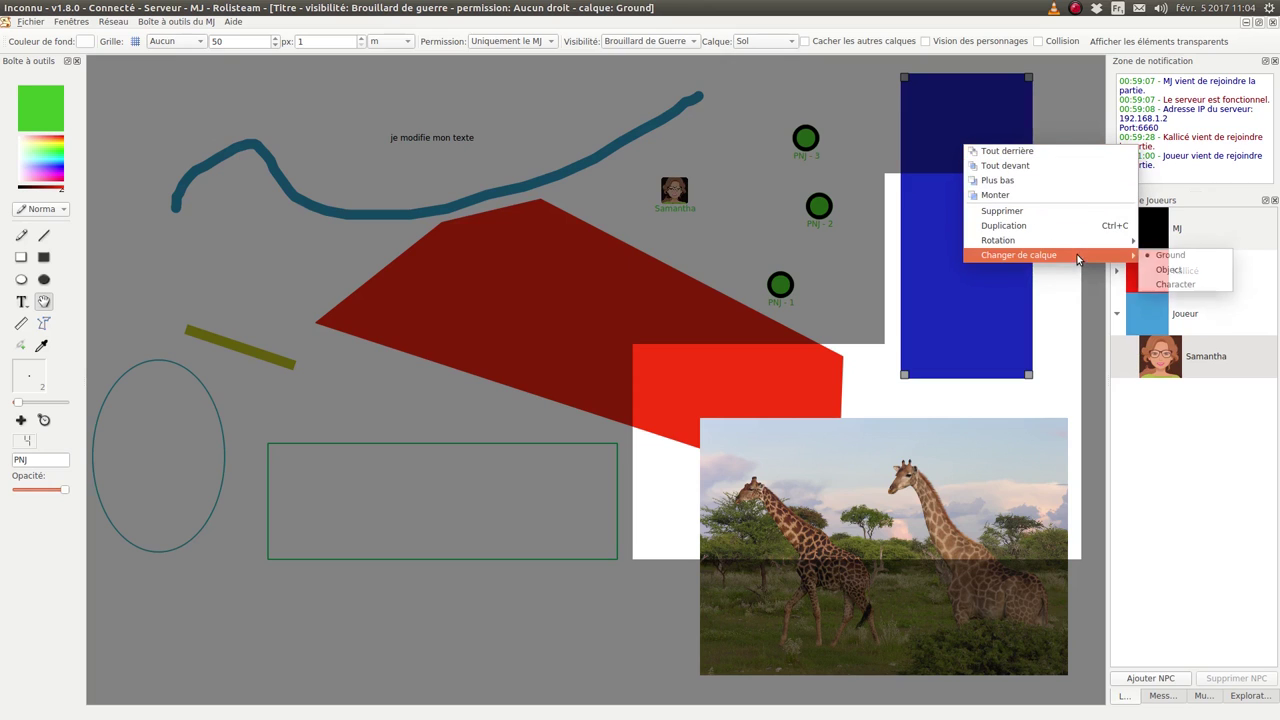
click(1172, 270)
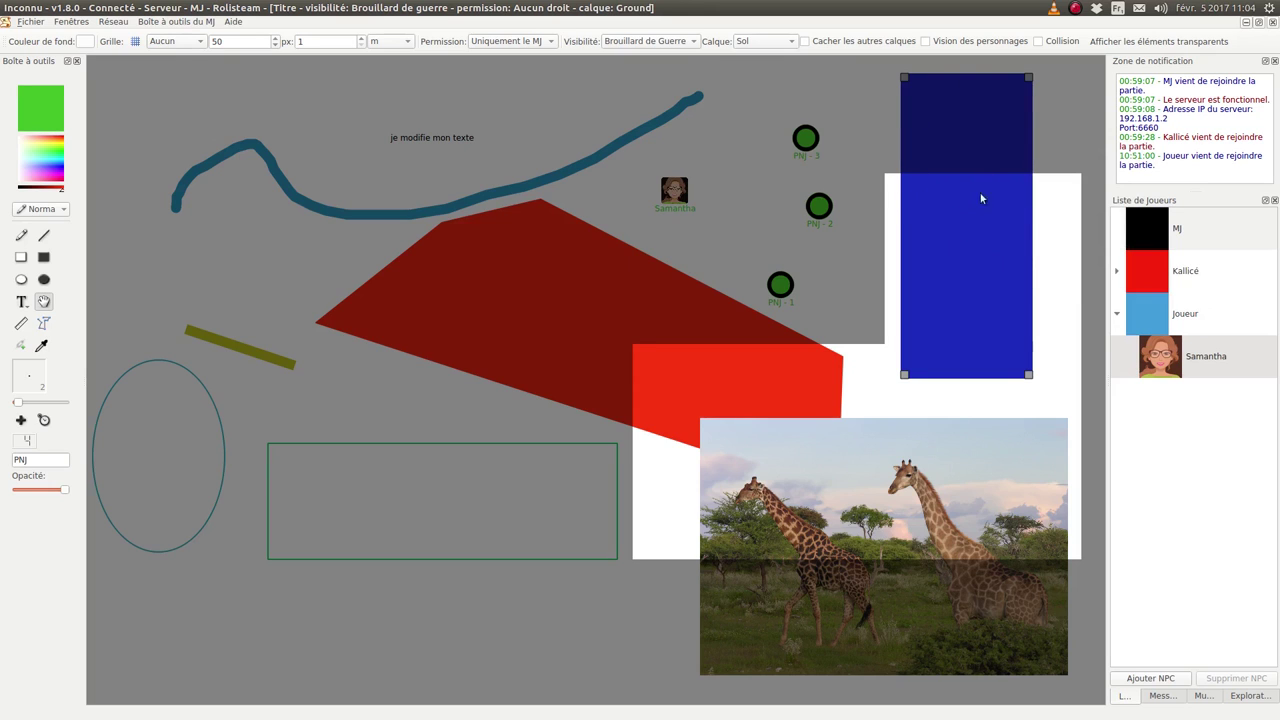
- Move the character token slightly right and assign it to the Character layer
click(880, 205)
drag(669, 195, 689, 190)
right_click(689, 190)
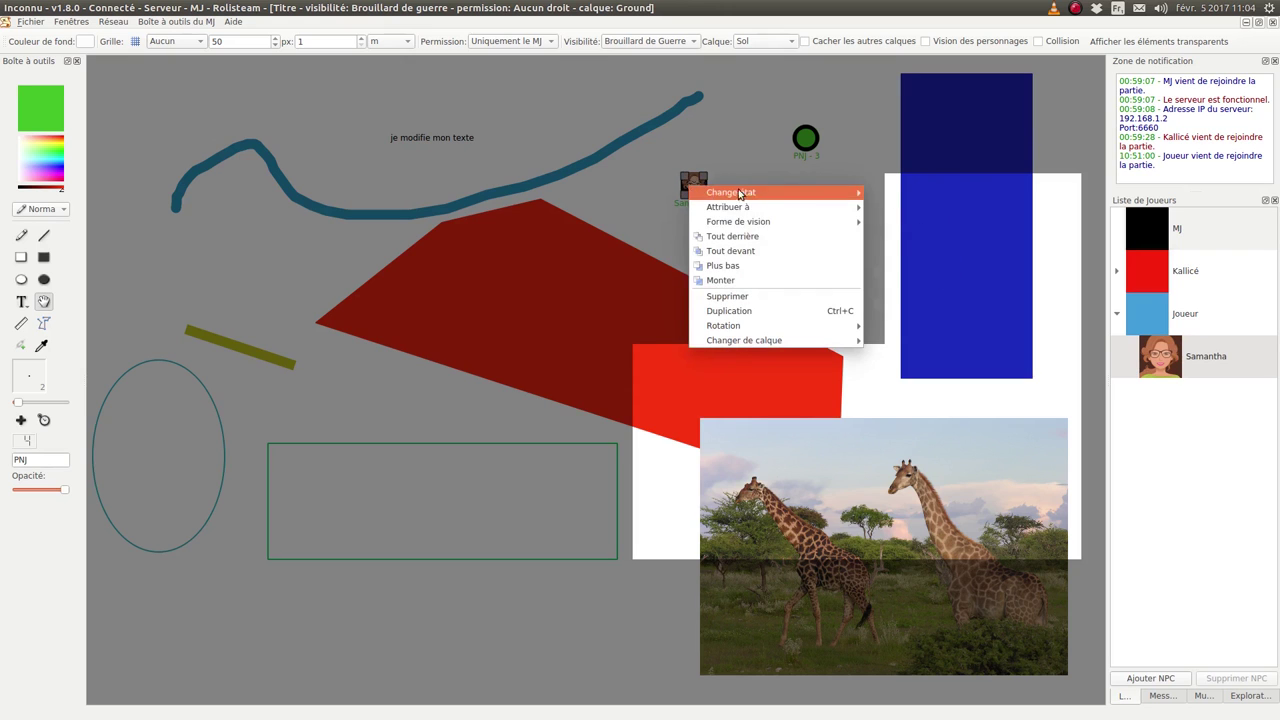
mouse_move(770, 336)
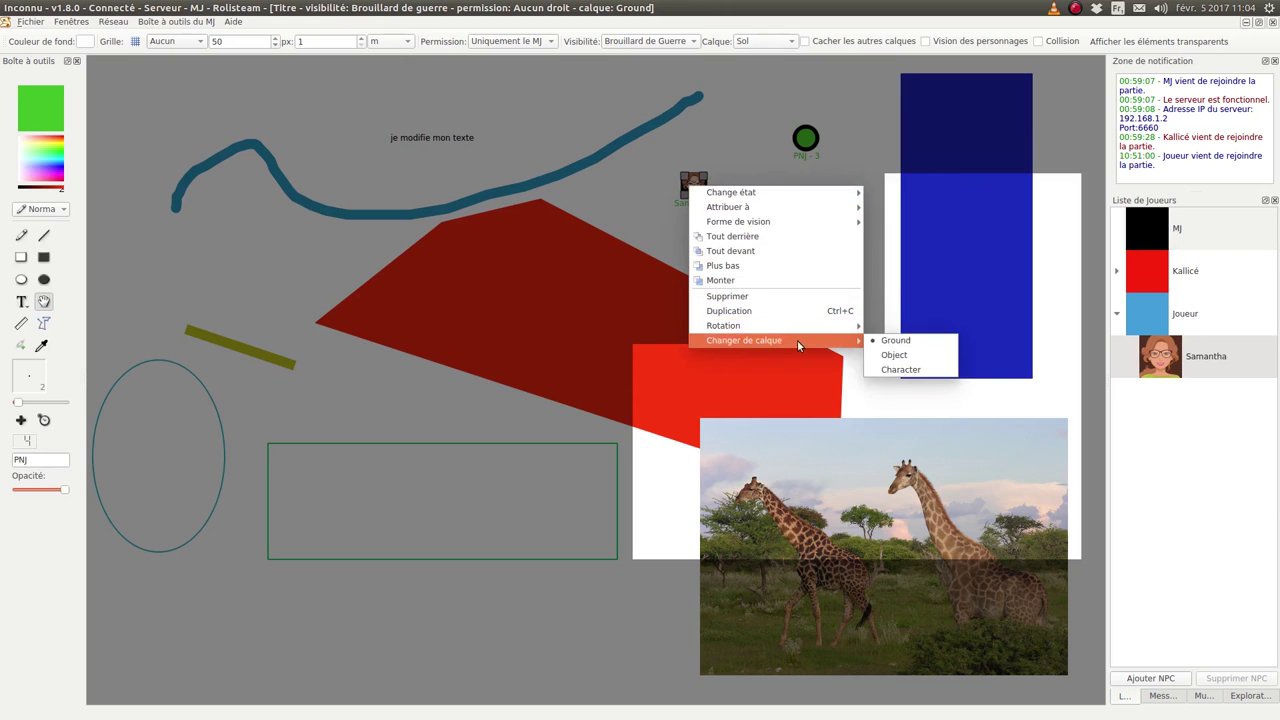
click(906, 370)
click(712, 197)
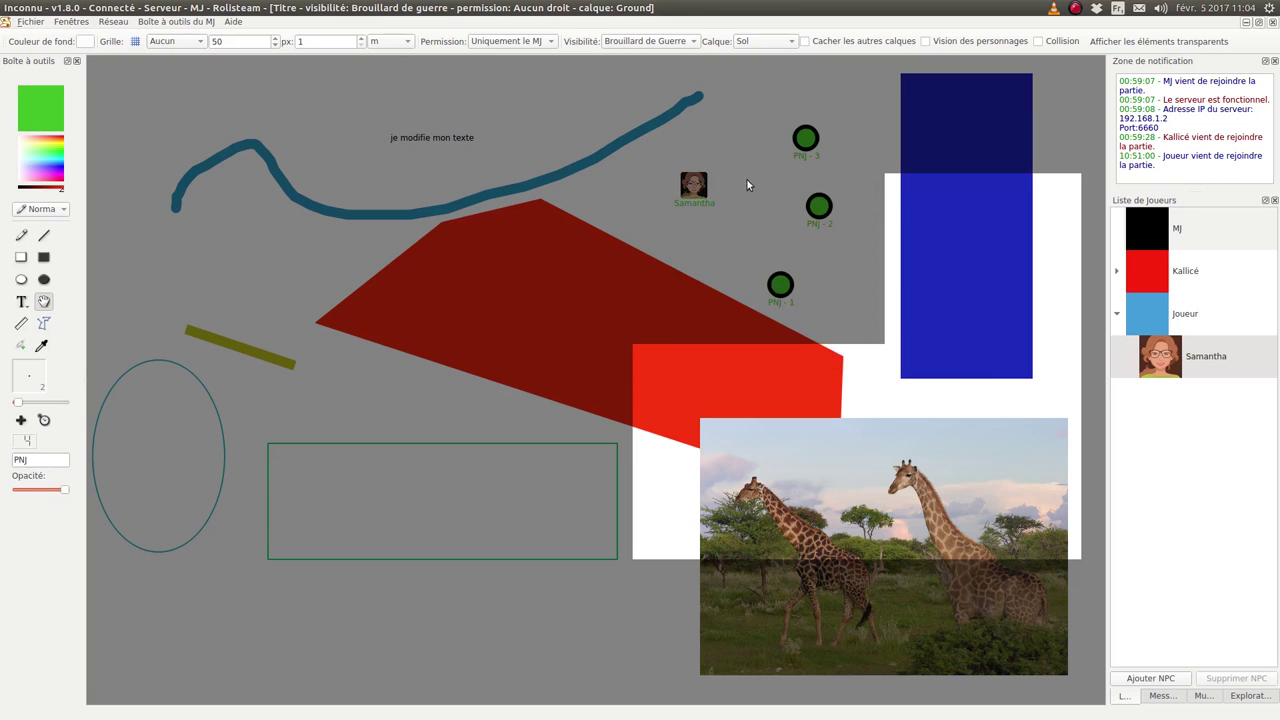
- Make Personnage the current layer and move the character token right toward PNJ - 2, switching Collision on and back off
click(791, 41)
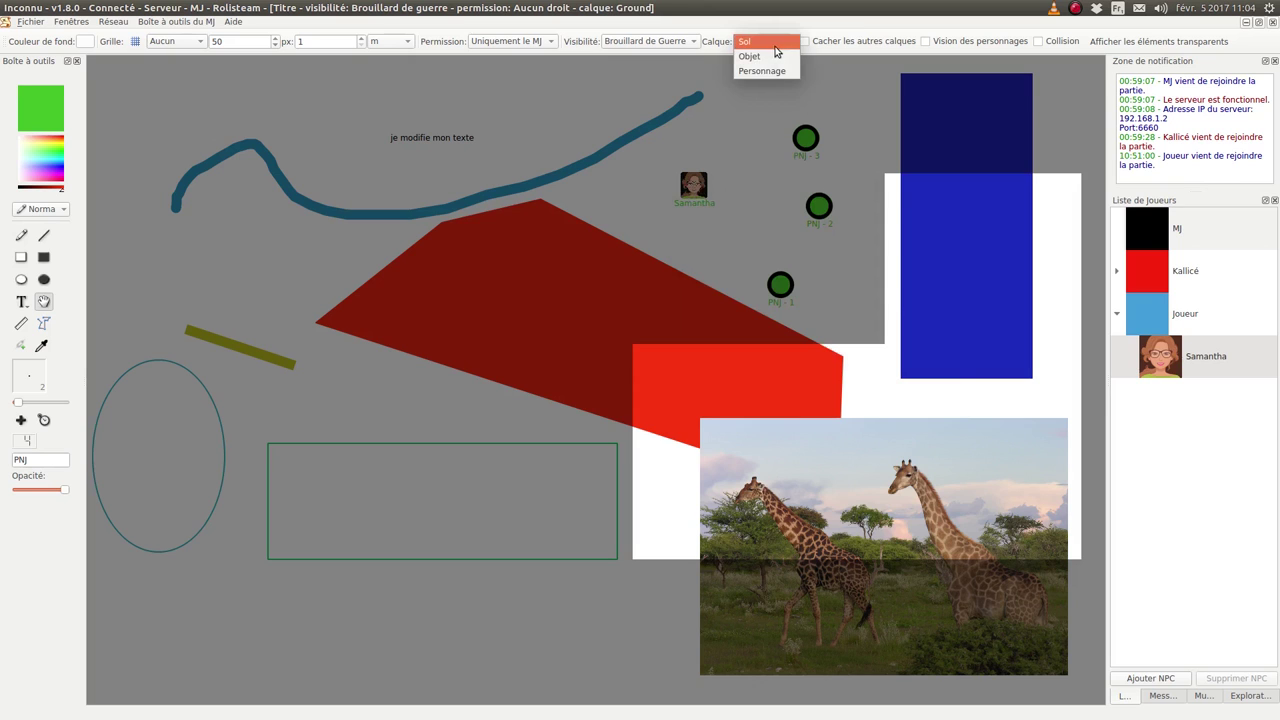
click(770, 71)
drag(694, 186, 735, 143)
click(1062, 42)
click(1037, 41)
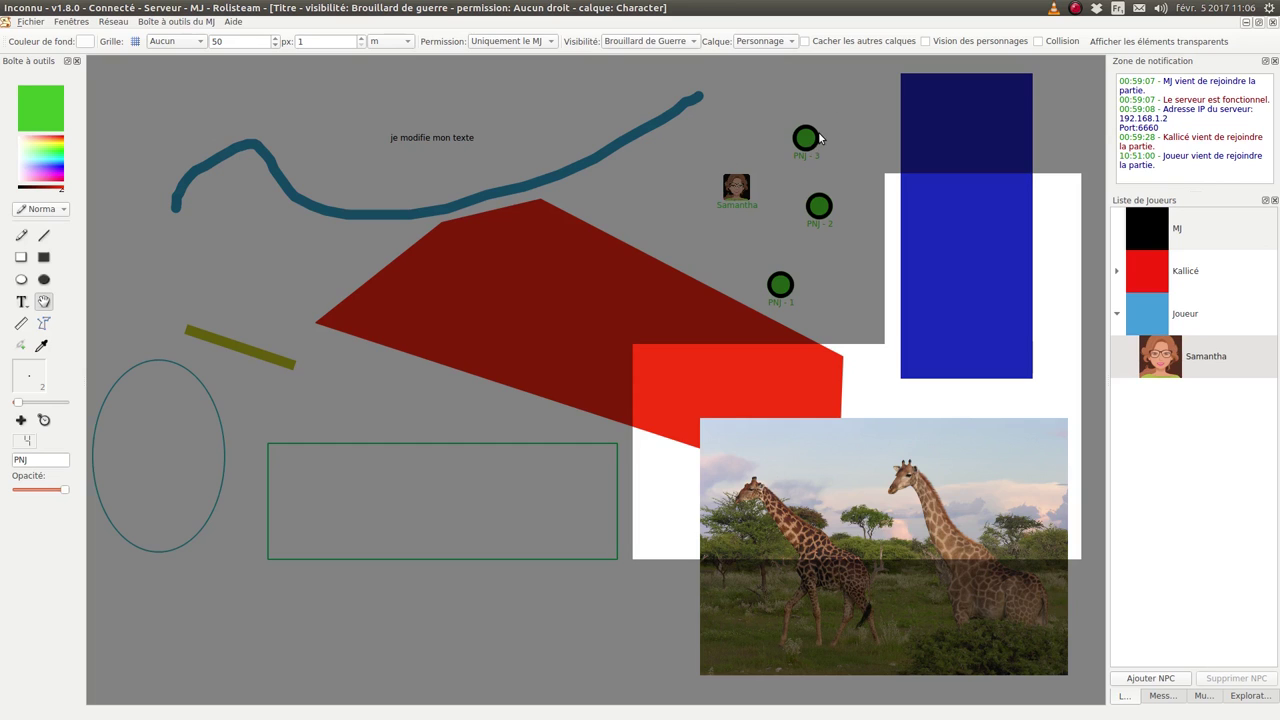
- Set the current layer back to Sol and move the PNJ - 3 token down onto the red polygon's upper edge
click(782, 41)
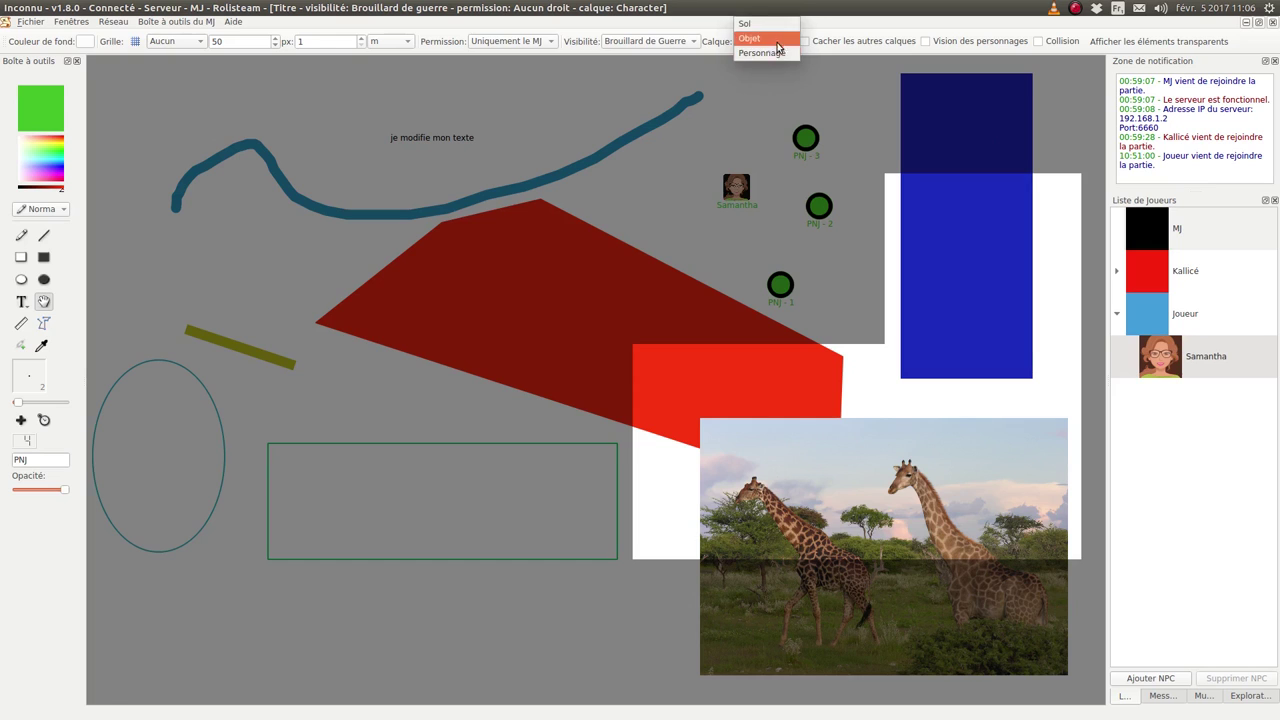
click(771, 30)
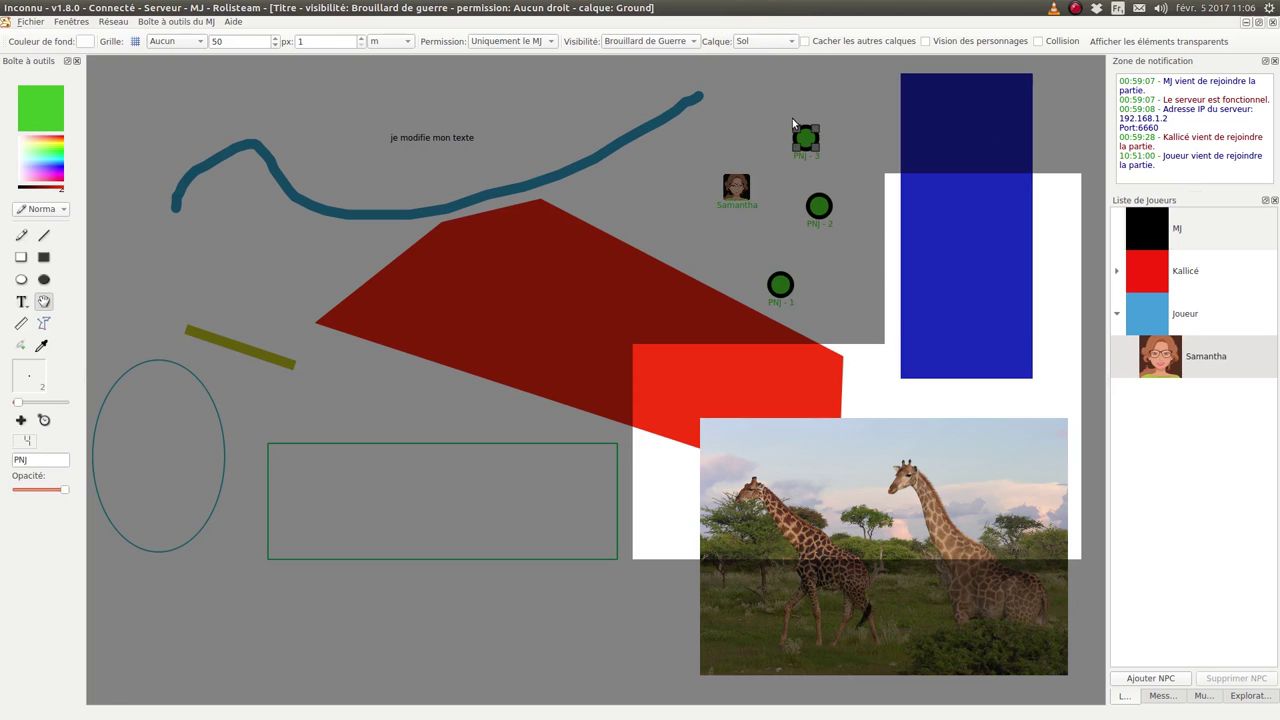
drag(806, 137, 716, 292)
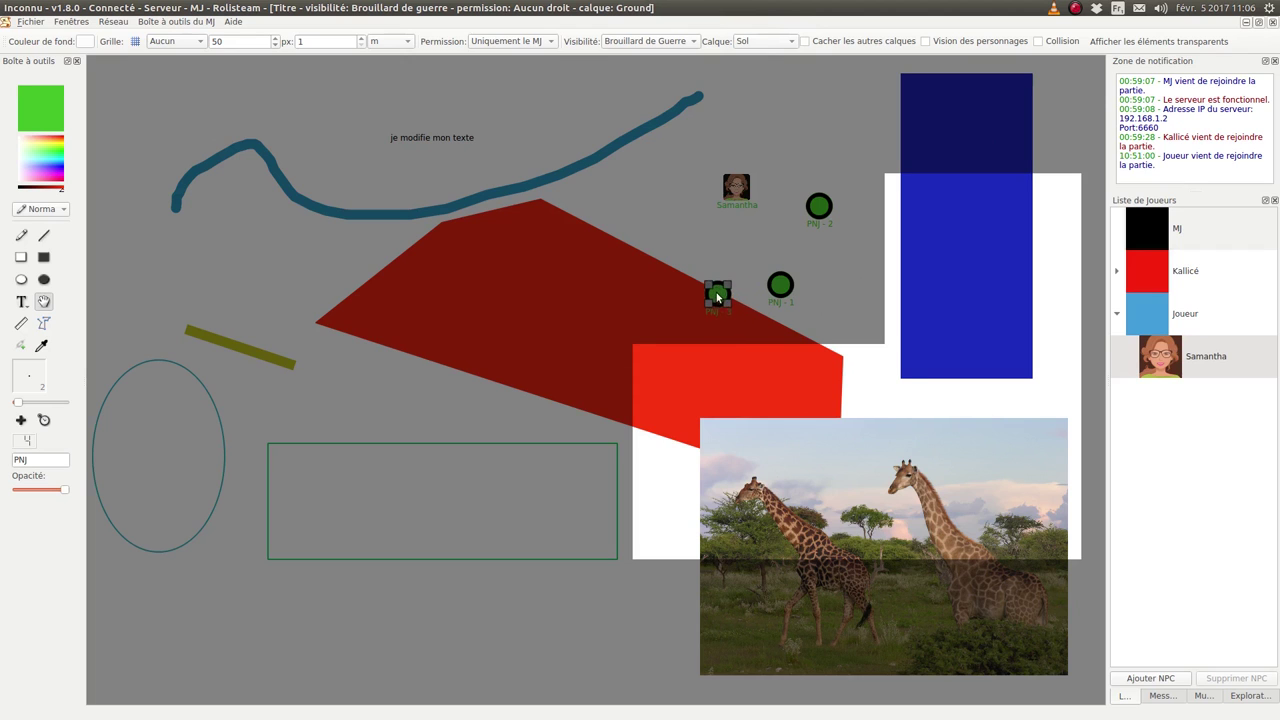
right_click(716, 292)
mouse_move(769, 300)
click(700, 248)
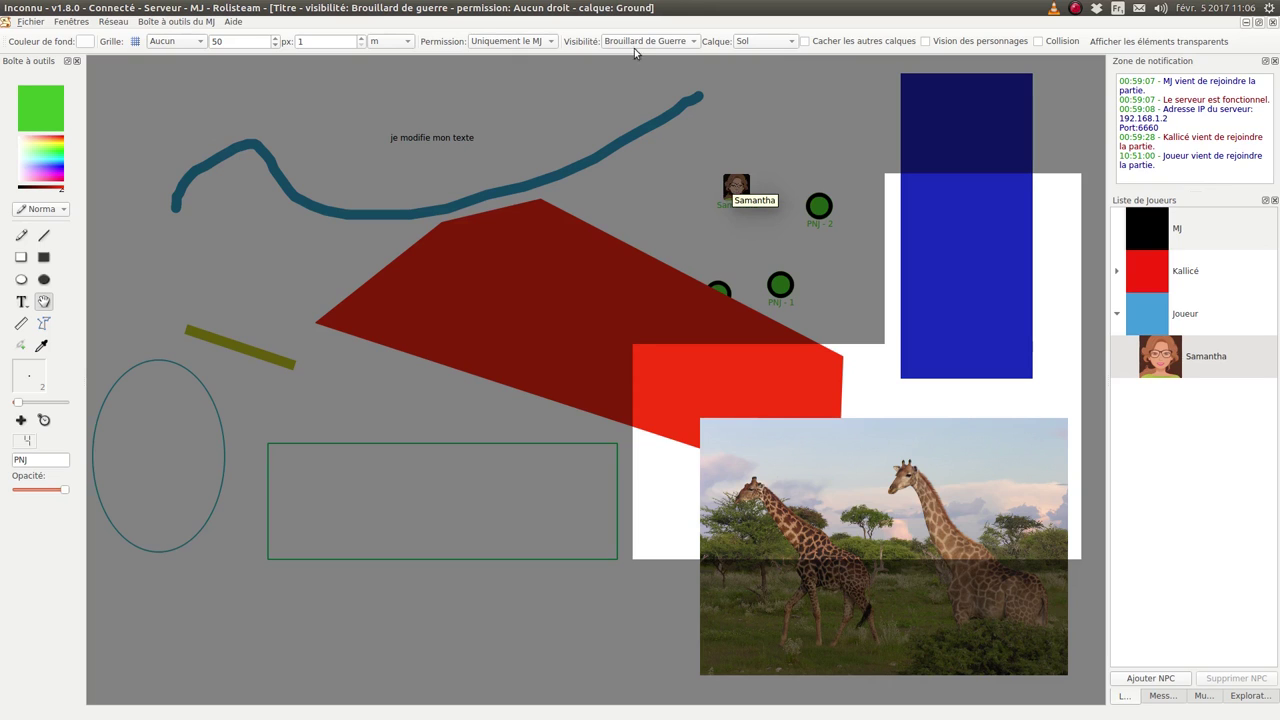
- Move the giraffe image up and left over the red polygon, and rotate it steeply counter-clockwise
click(586, 249)
click(752, 424)
drag(843, 478, 827, 420)
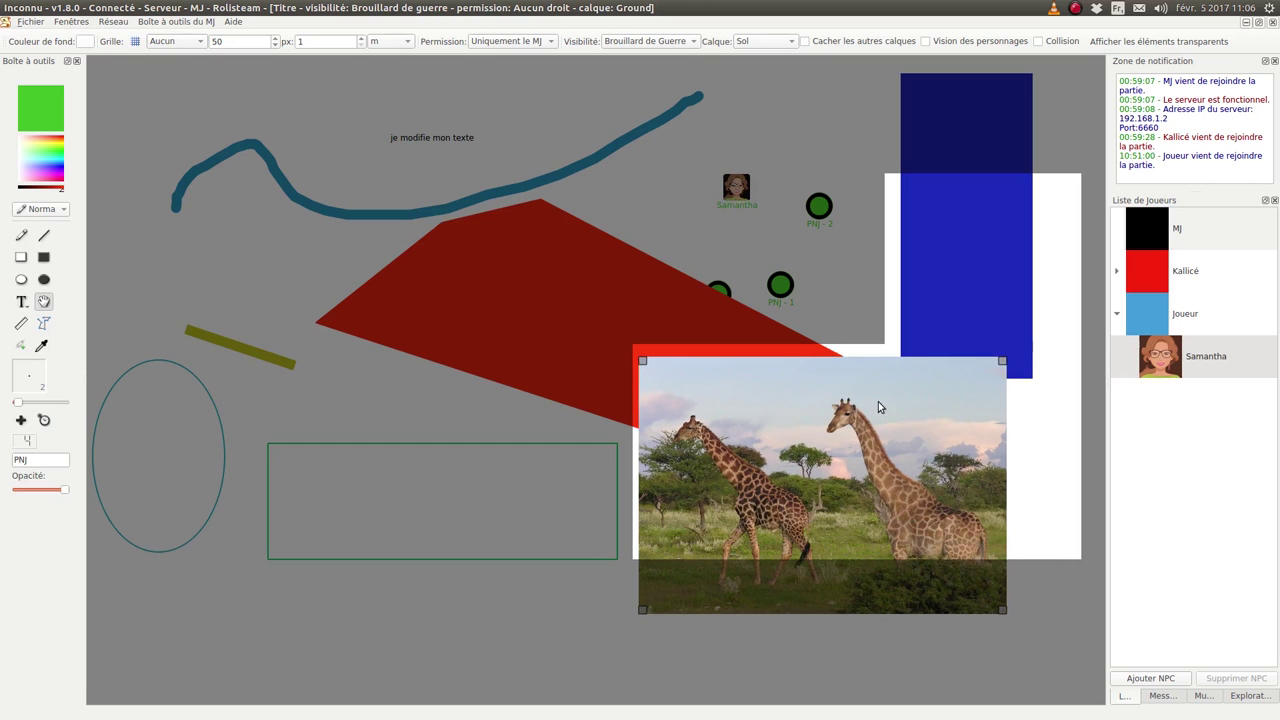
drag(1003, 365, 714, 484)
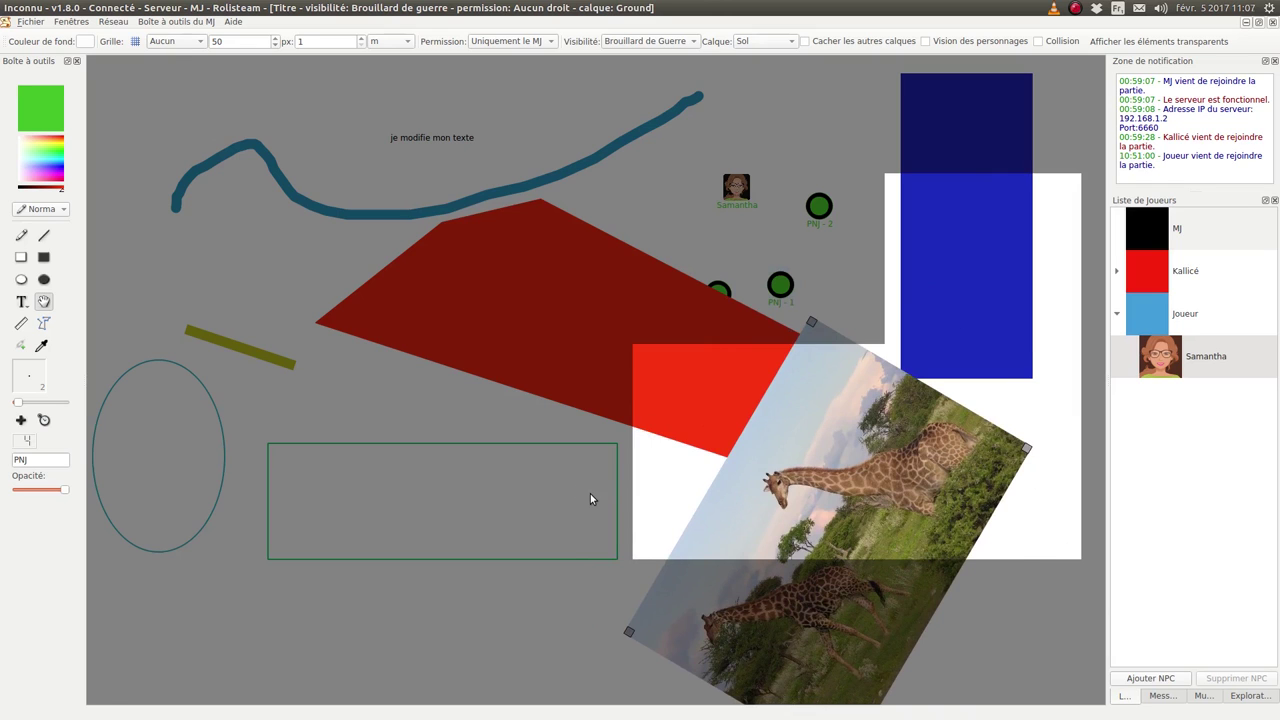
- Move the red polygon left and slightly down, and rotate the green outlined rectangle counter-clockwise
drag(563, 325, 424, 236)
drag(700, 267, 700, 302)
drag(611, 315, 681, 387)
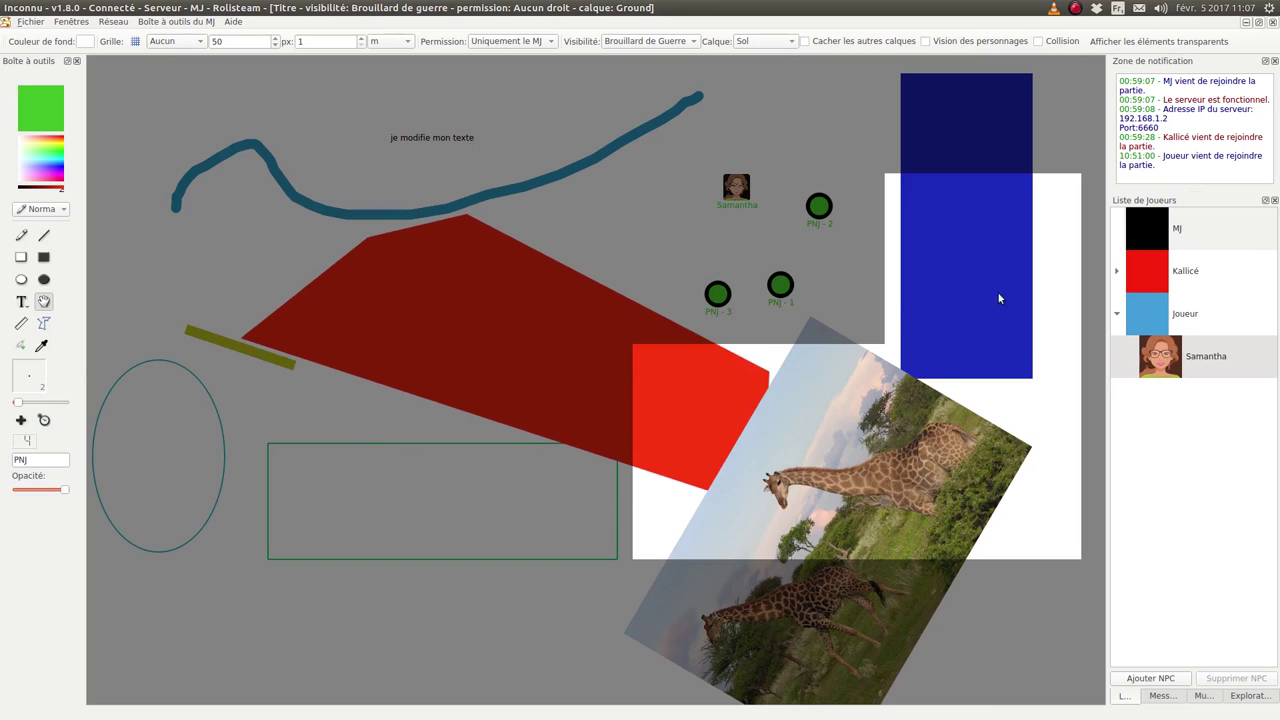
drag(329, 410, 360, 540)
drag(613, 560, 337, 531)
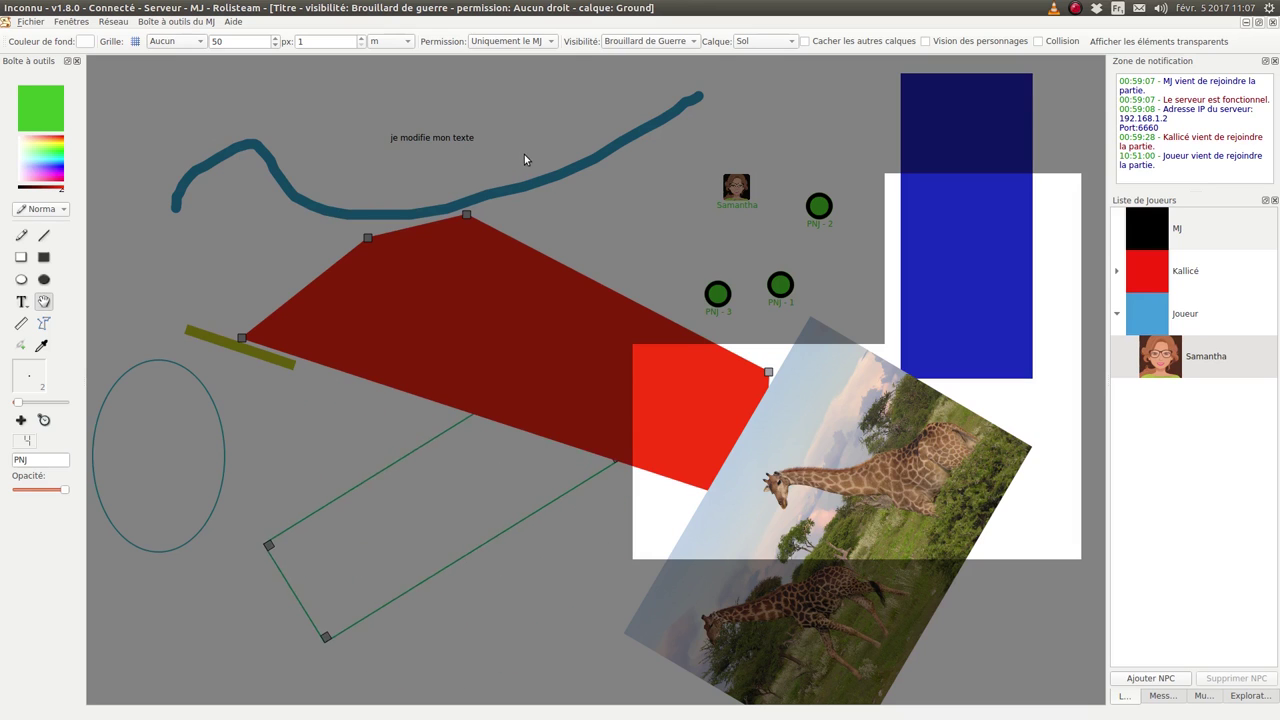
- Set the map's visibility to Tout and deselect the shapes
click(645, 41)
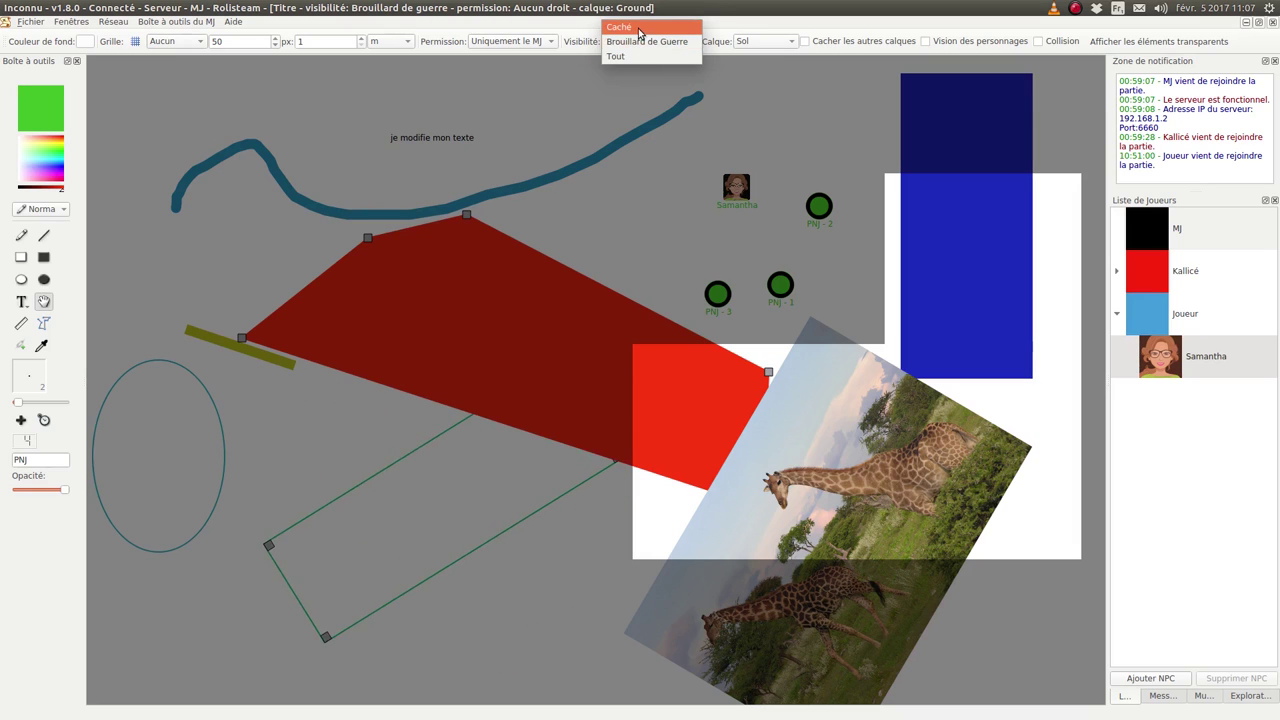
click(641, 57)
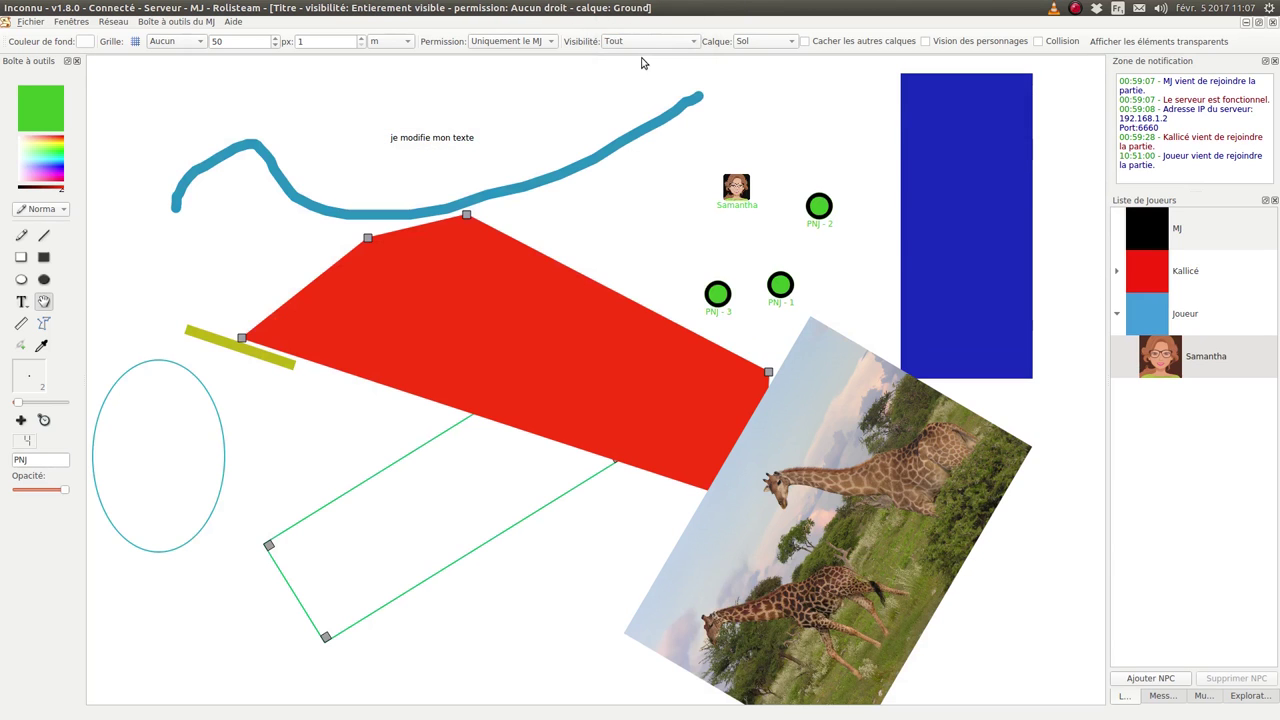
click(595, 112)
- Open the text item "je modifie mon texte" in the rich text editor and make the word "modifie" bold
click(458, 138)
right_click(452, 150)
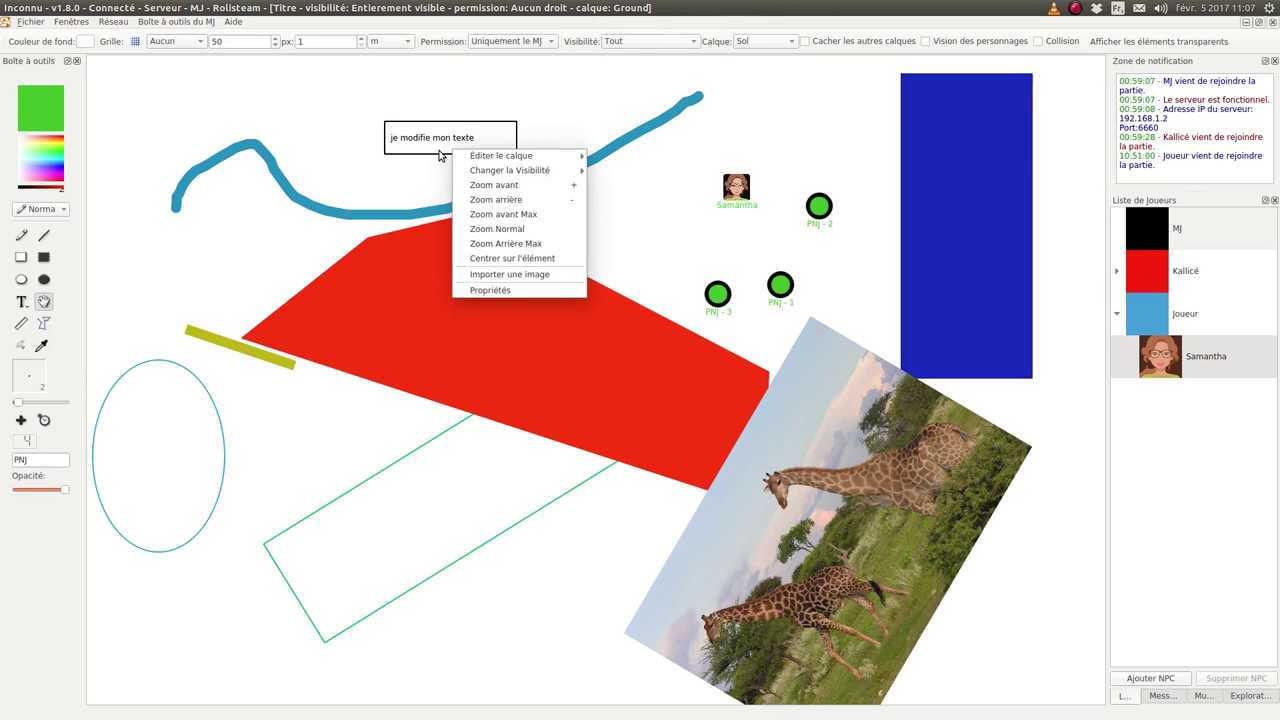
click(447, 143)
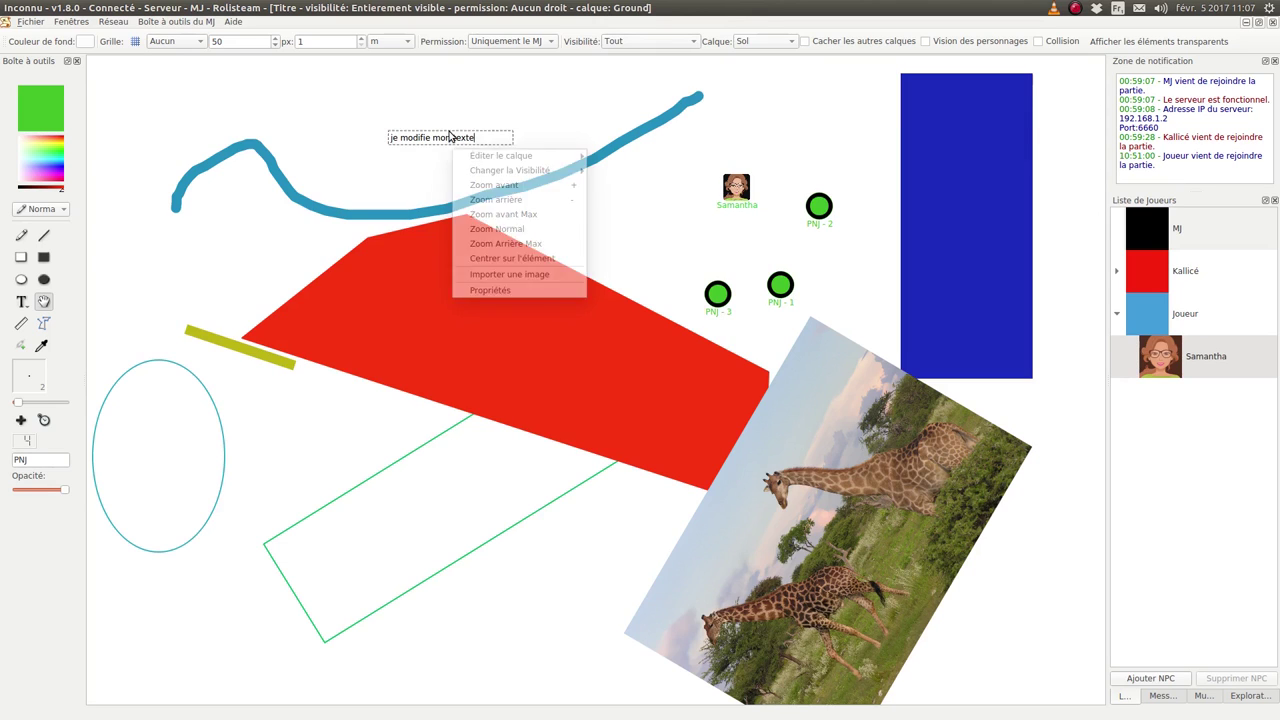
right_click(448, 134)
click(447, 137)
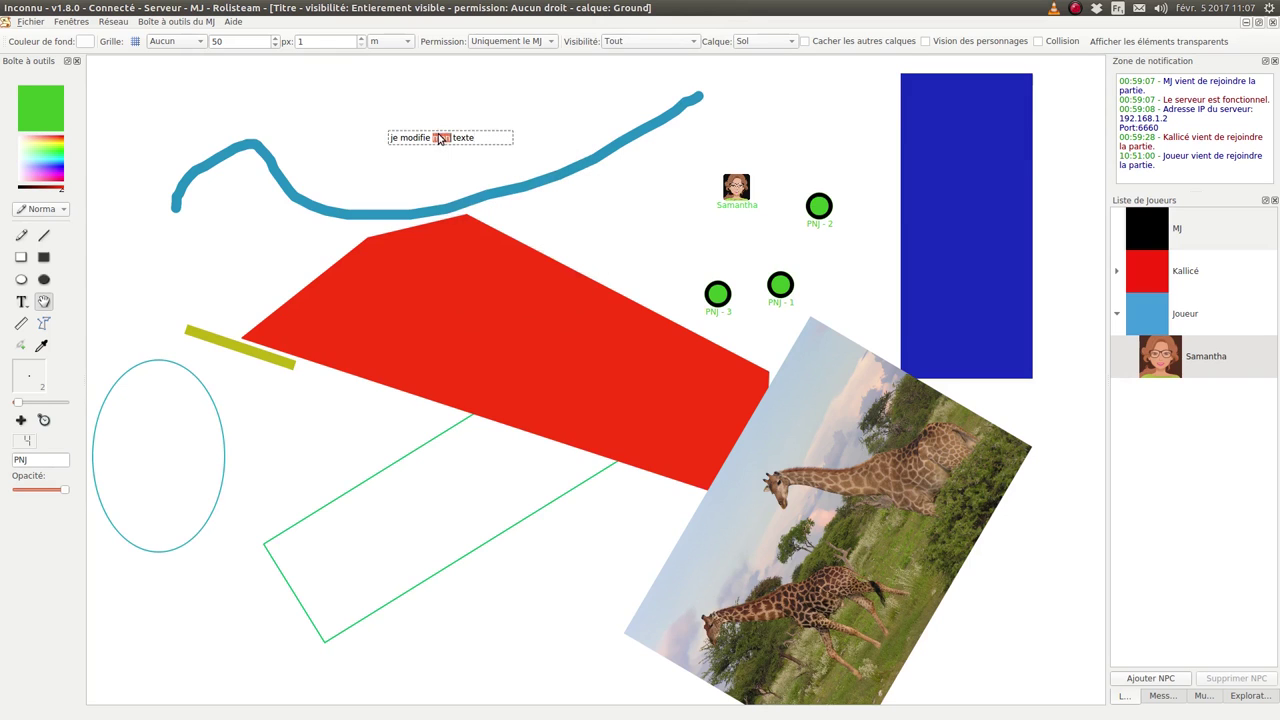
click(436, 130)
right_click(435, 130)
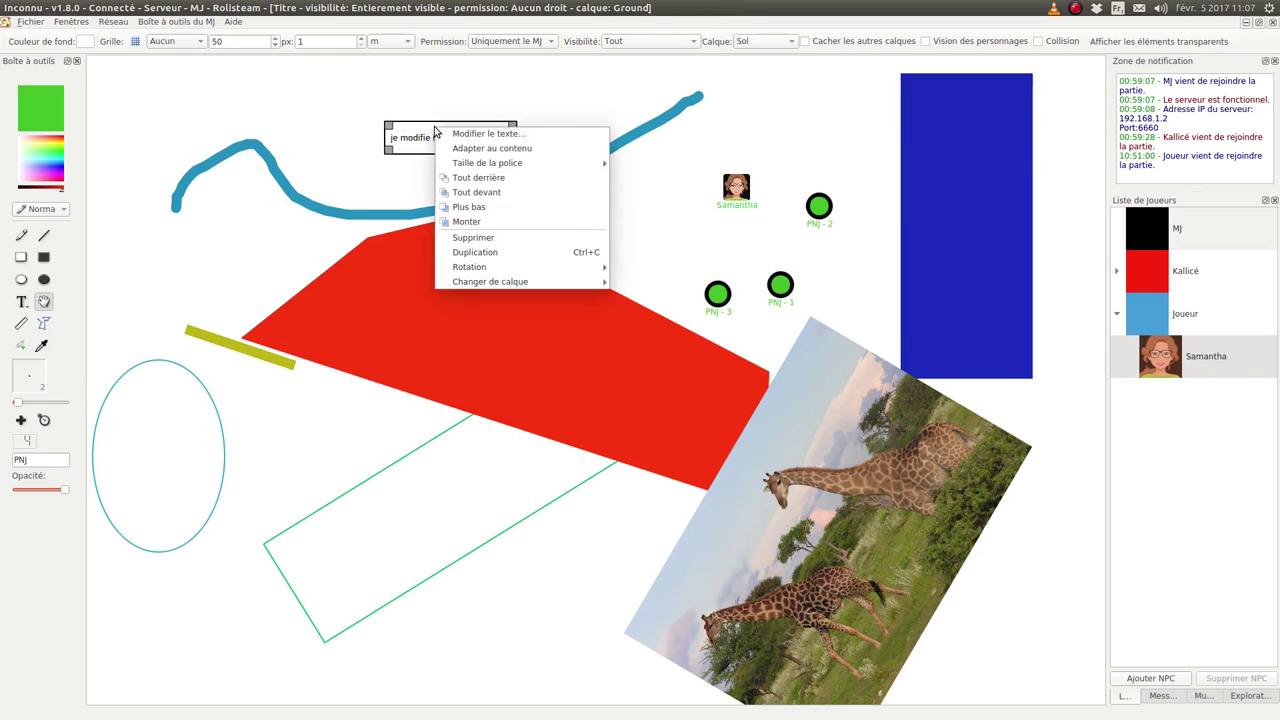
click(457, 134)
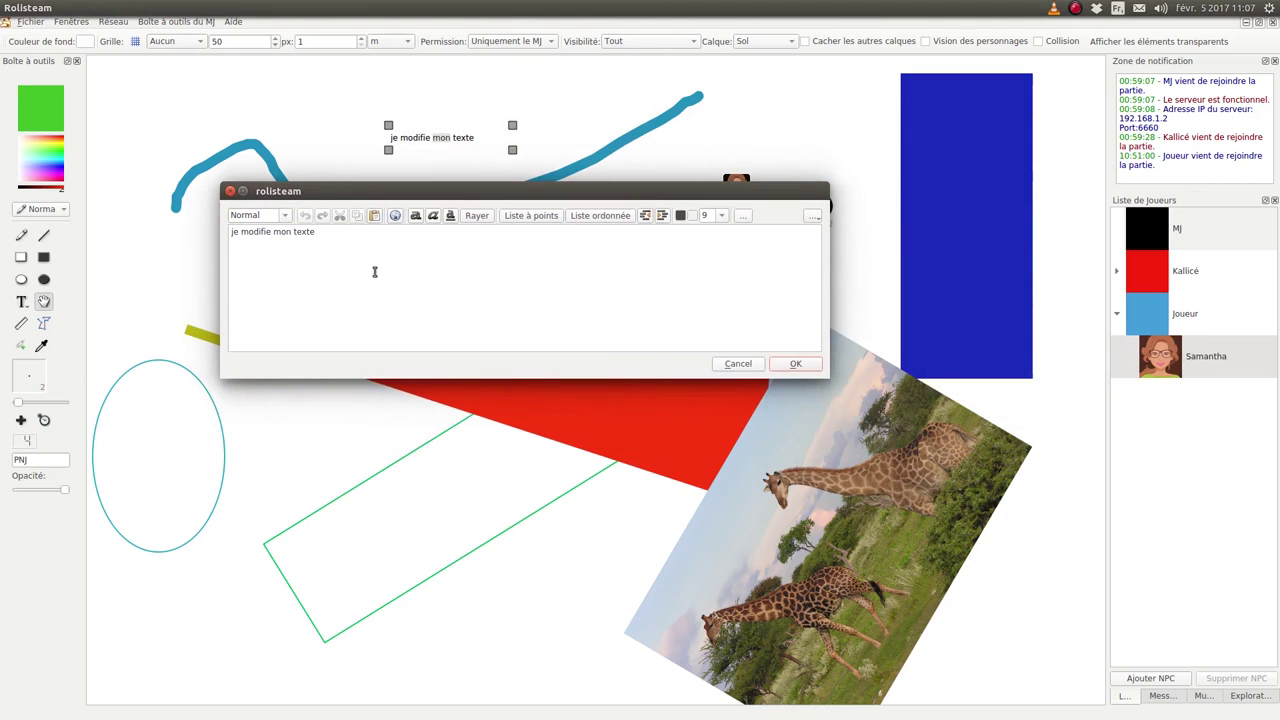
double_click(259, 231)
click(420, 218)
click(382, 259)
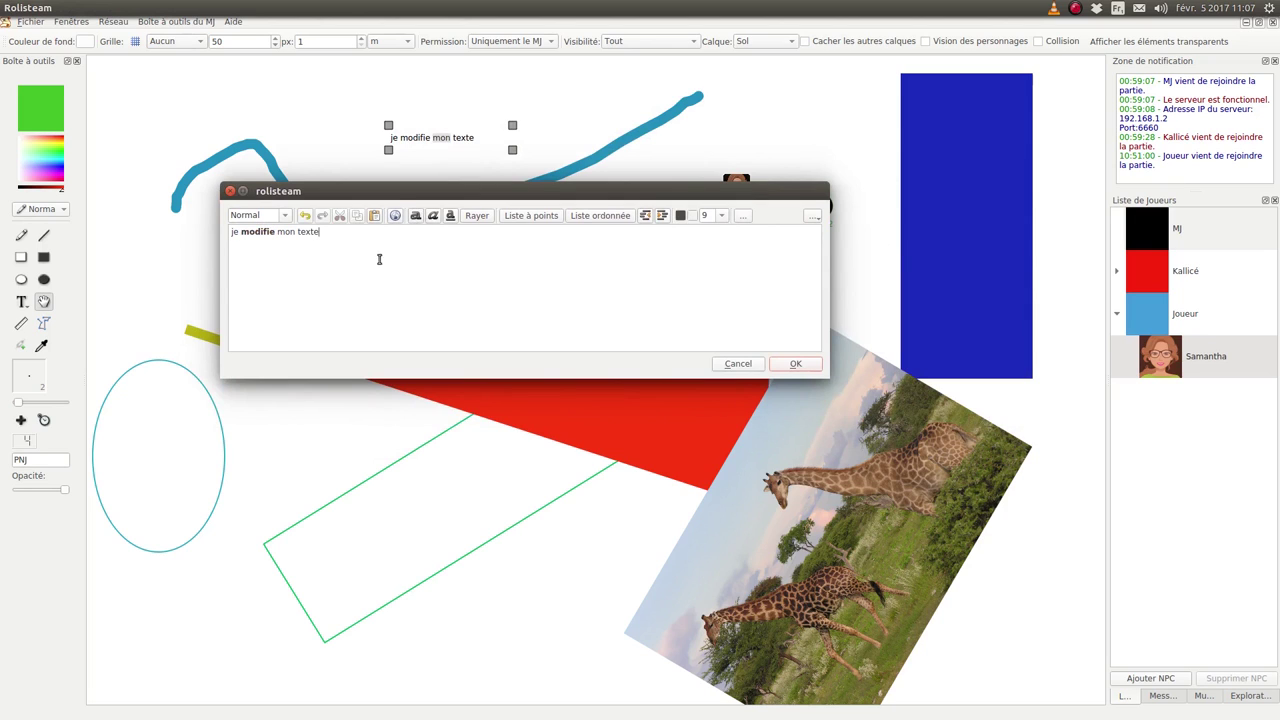
- View the text's HTML source code, close it, and apply the formatted text to the map
click(813, 218)
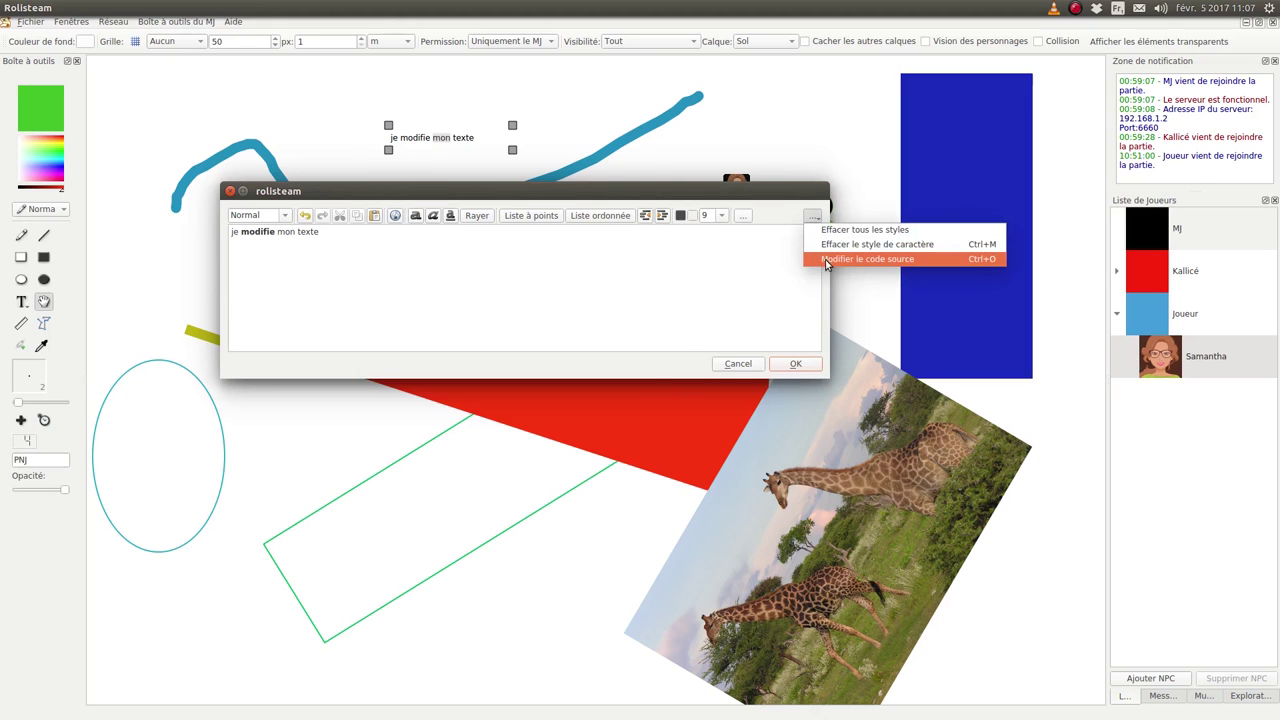
click(827, 262)
drag(567, 196, 329, 40)
click(599, 247)
drag(587, 213, 398, 90)
click(503, 196)
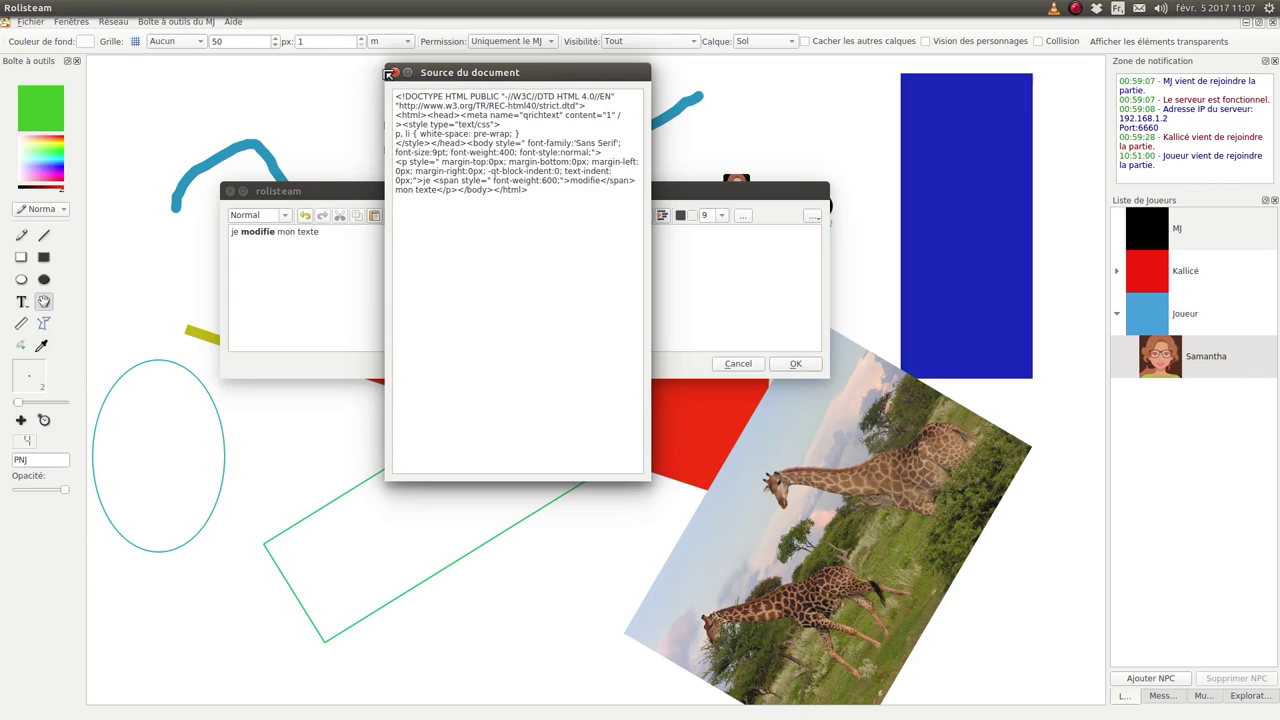
click(394, 73)
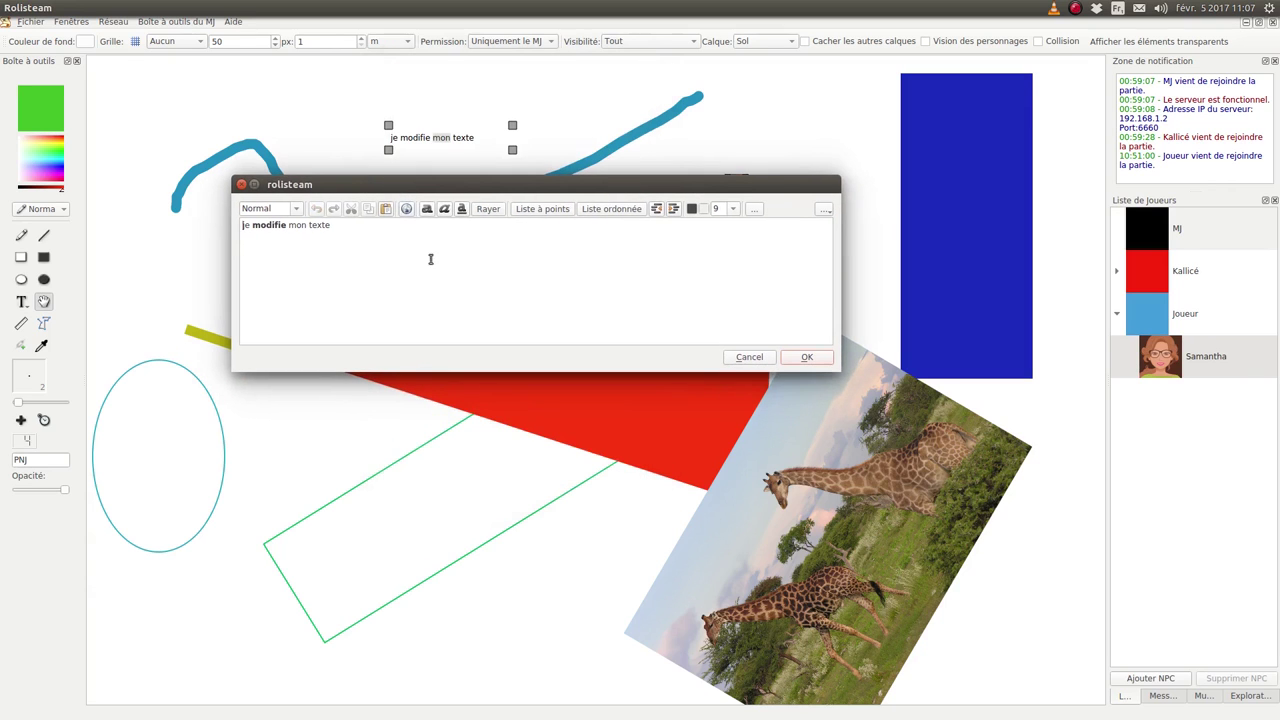
click(808, 358)
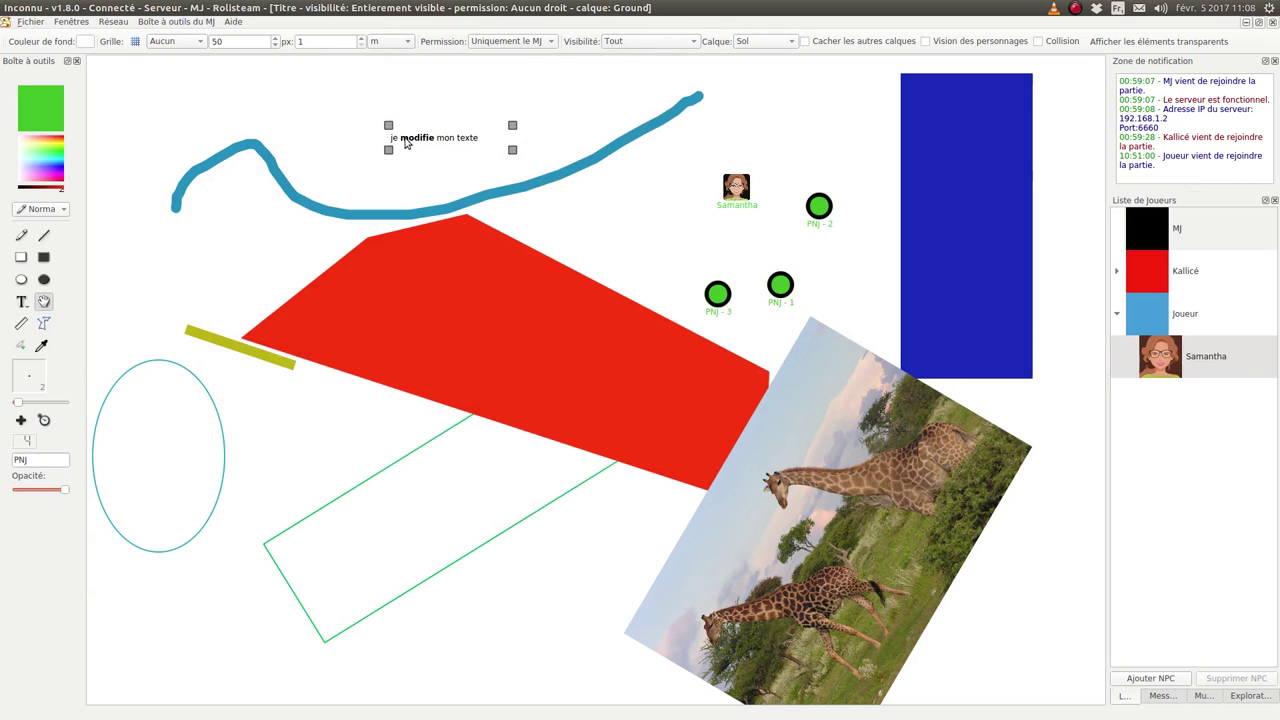
click(332, 176)
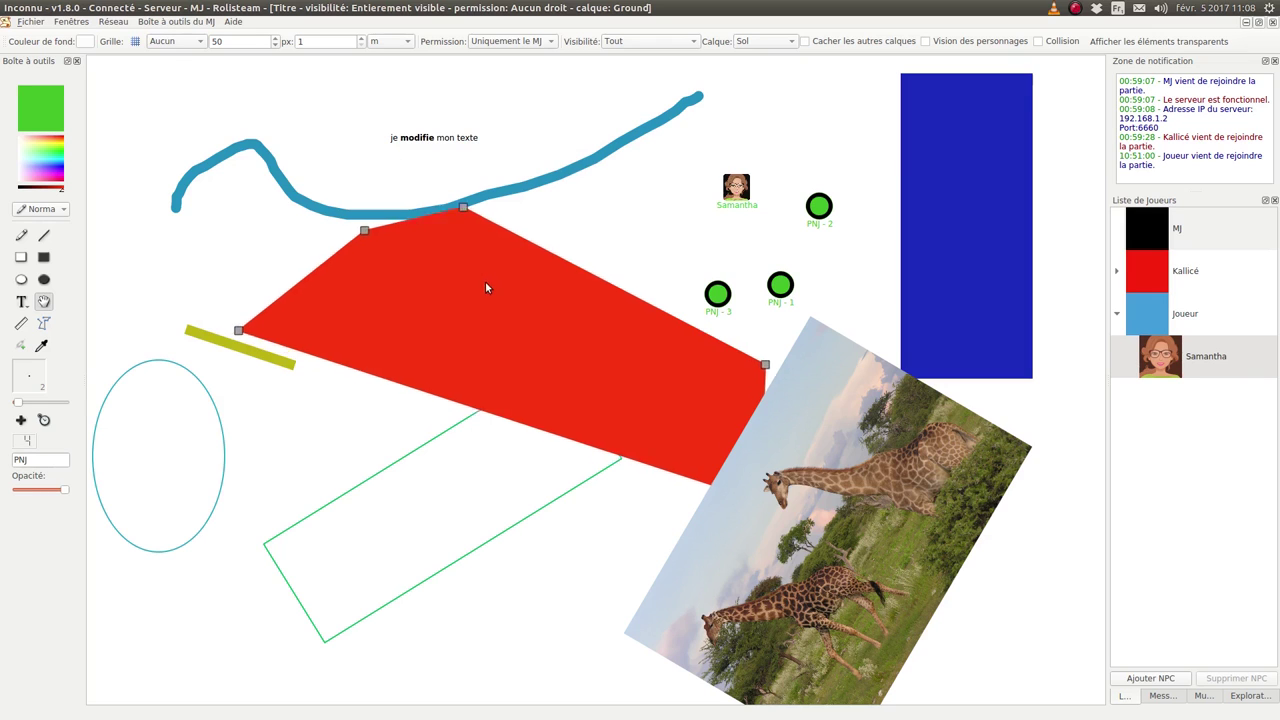
- Nudge the red polygon up and left and reduce its opacity to zero, and show the transparent elements again
drag(485, 281, 464, 258)
drag(62, 492, 4, 497)
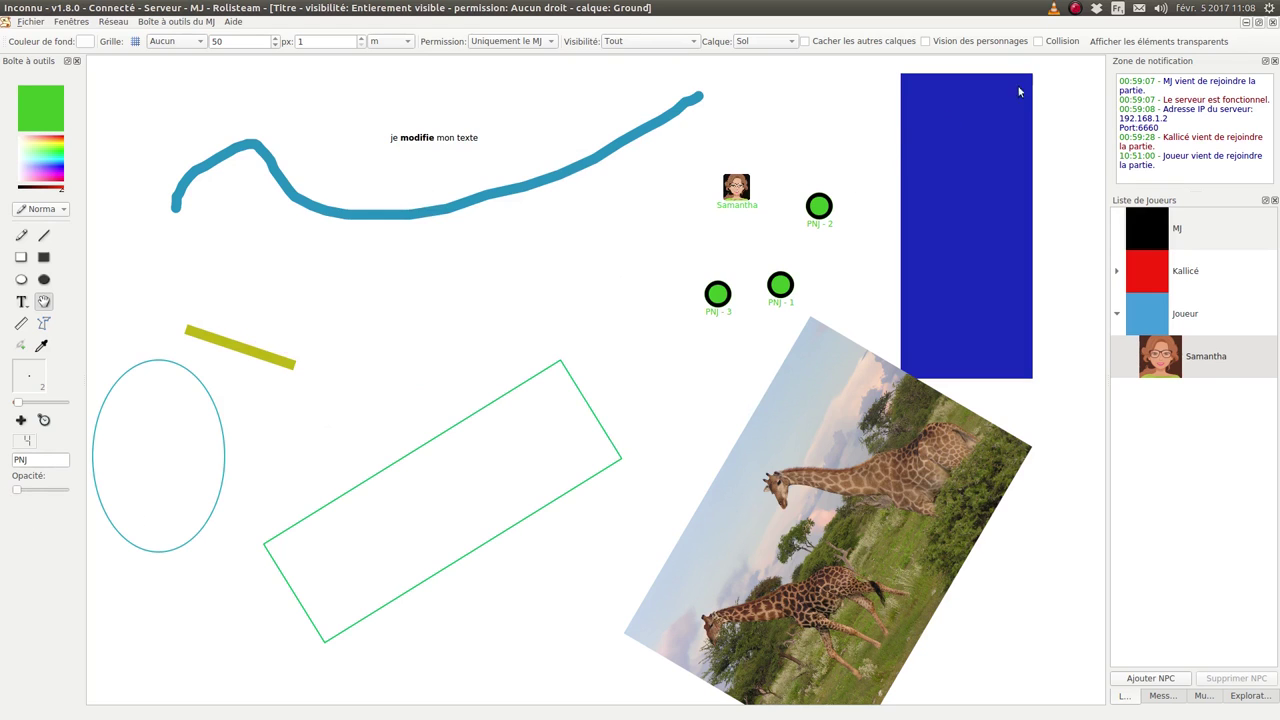
click(1112, 42)
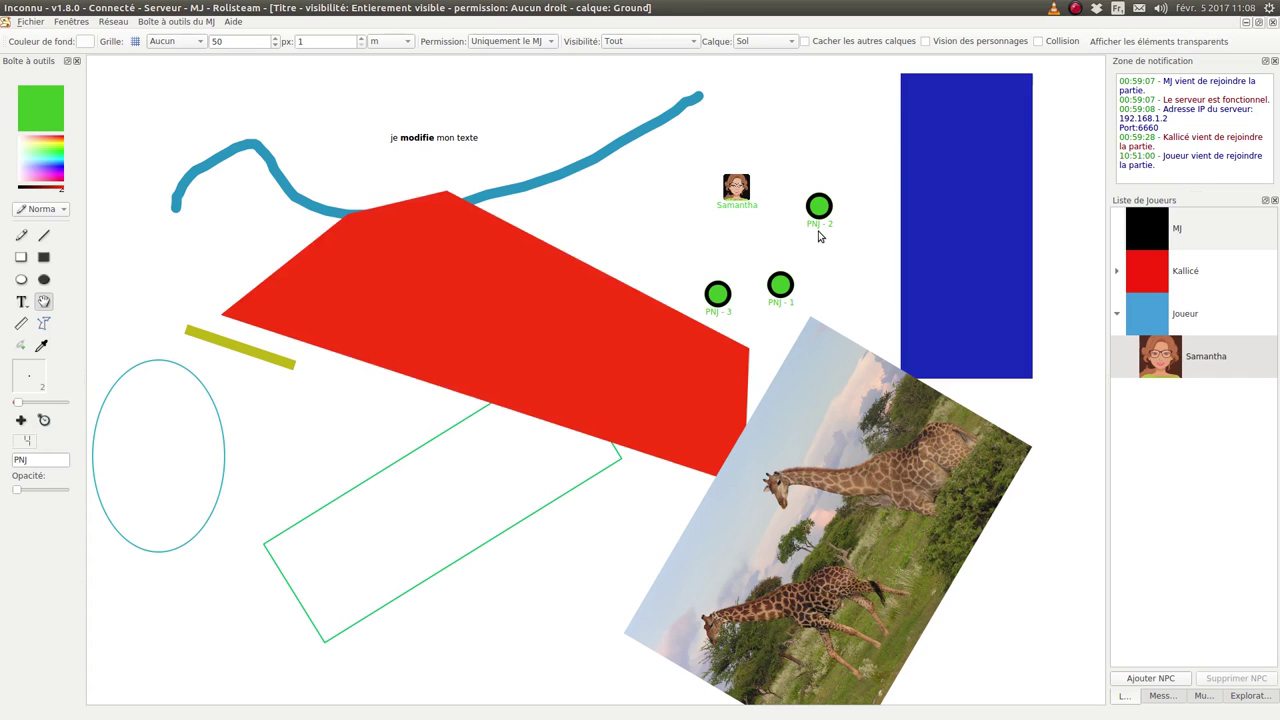
- Make Personnage the current layer, and hide the other layers and show them again
click(781, 44)
click(768, 69)
click(805, 42)
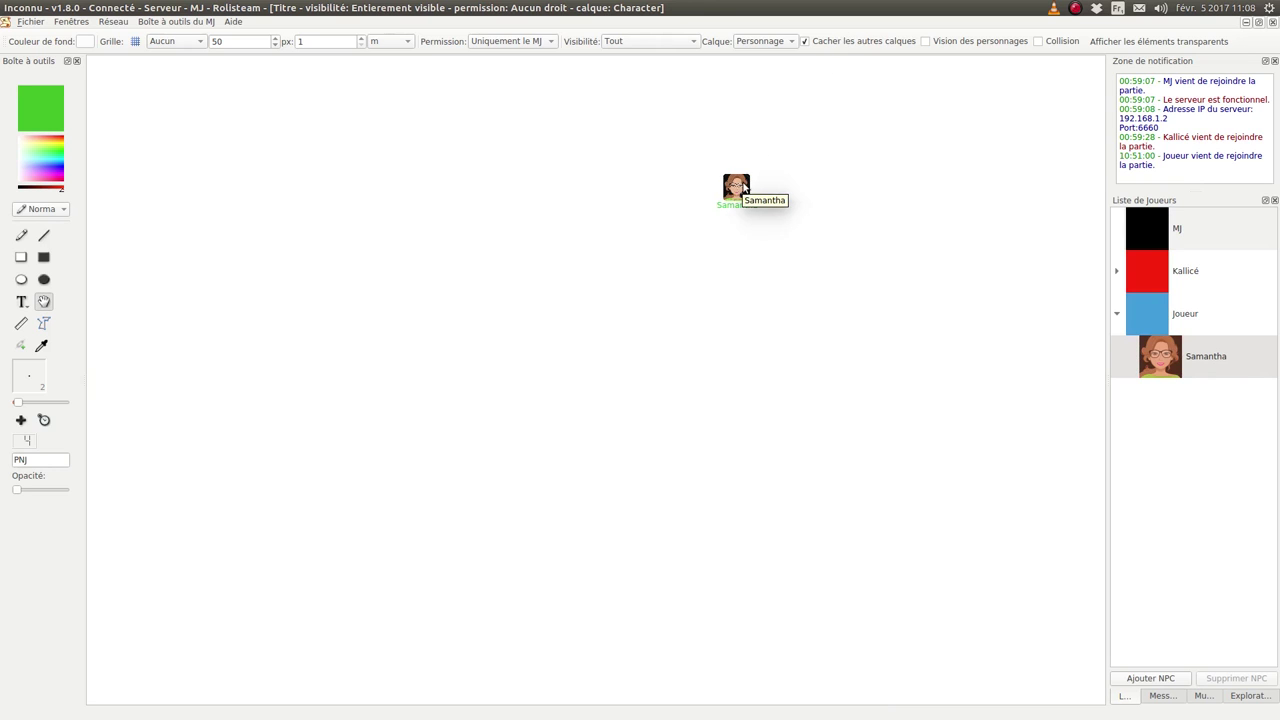
click(855, 44)
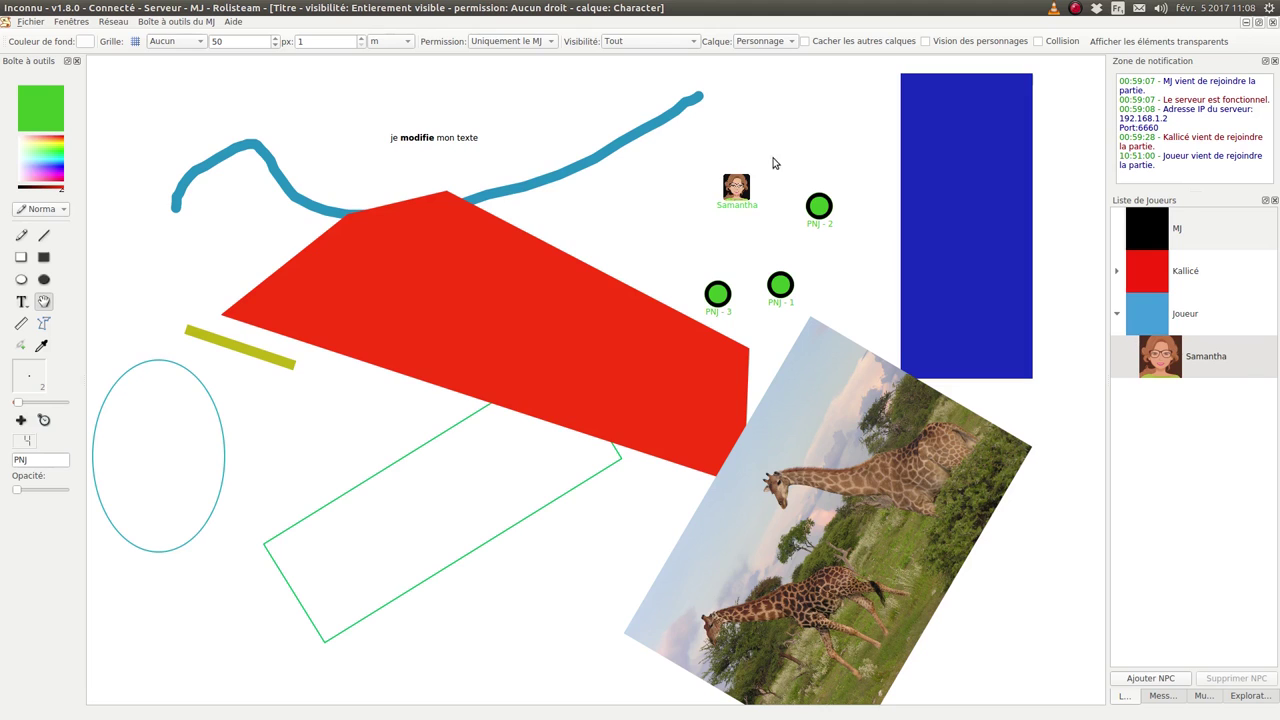
- Move the character token slightly left and change its state to Mort
drag(737, 189, 711, 183)
right_click(711, 183)
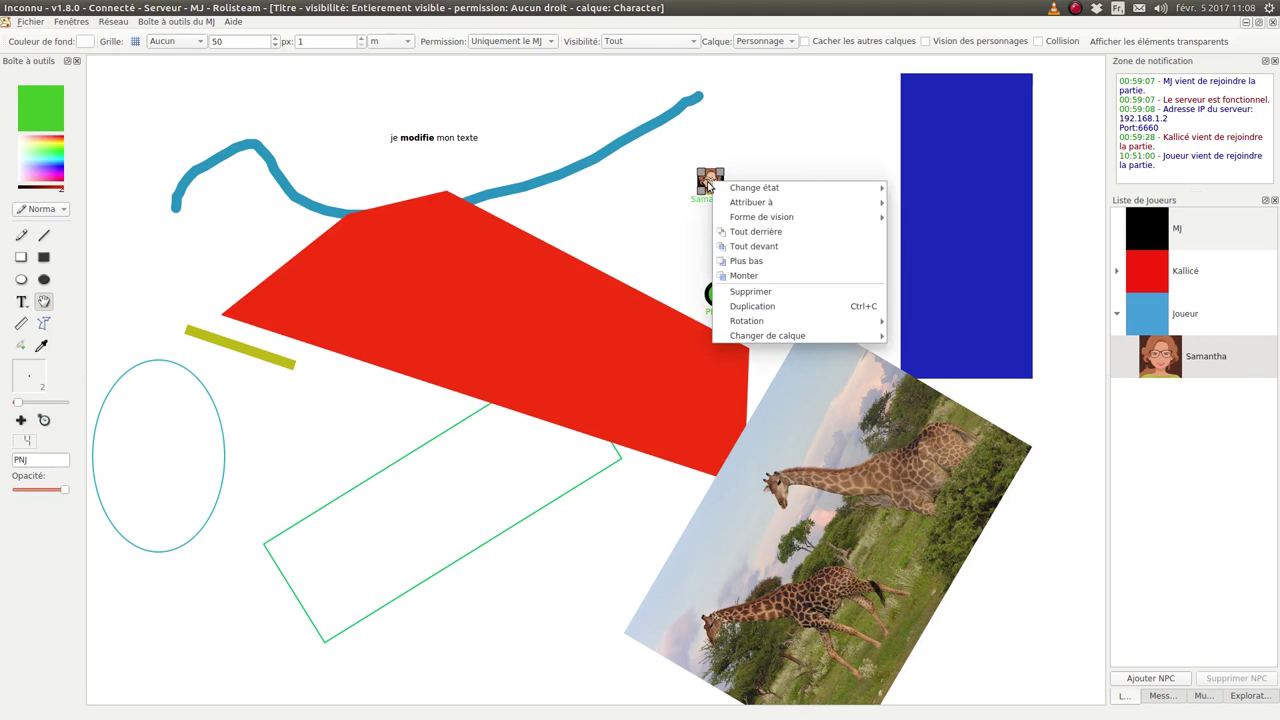
mouse_move(866, 202)
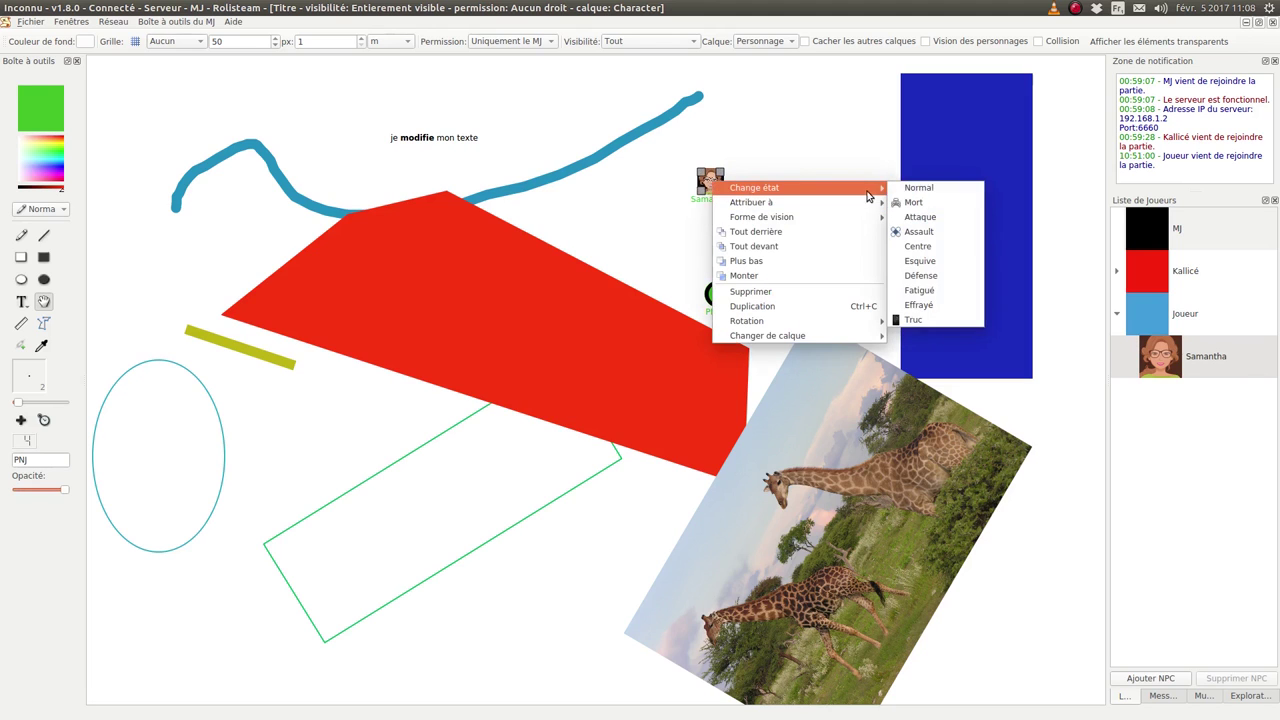
click(937, 203)
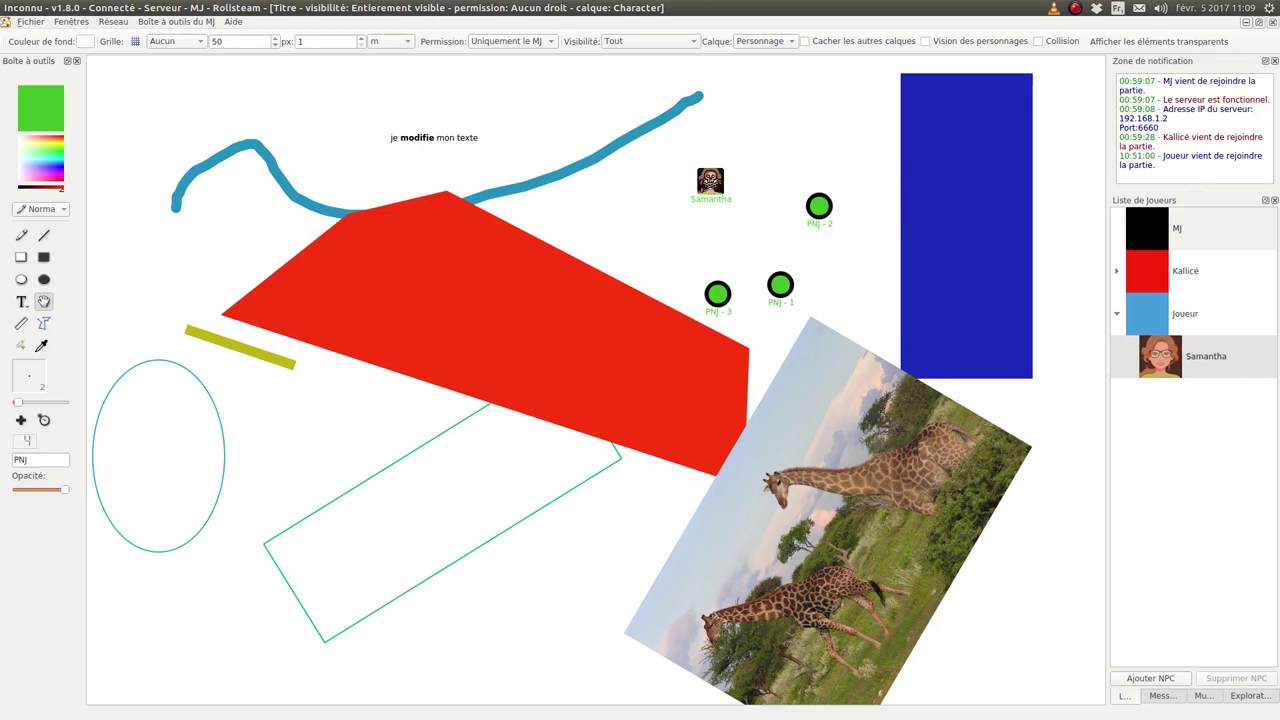
- Check the character token's state in the player's Rolisteam window and return to the MJ window
key(alt+Tab)
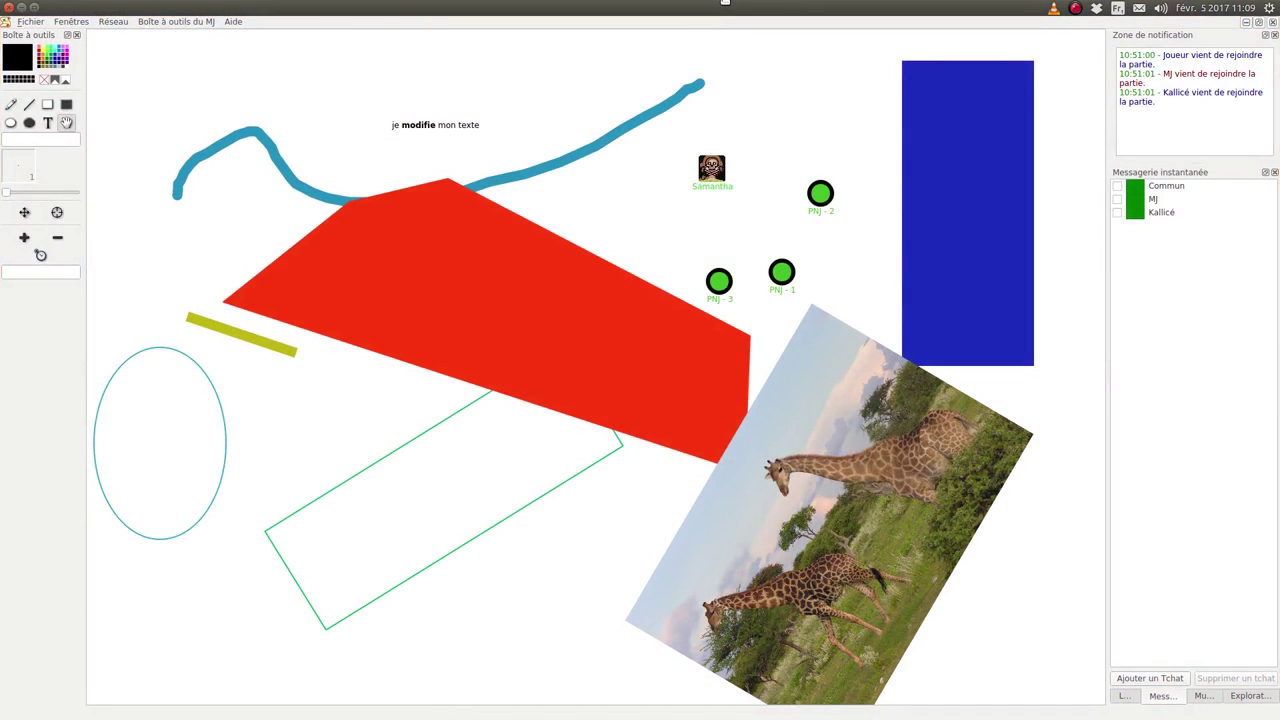
key(alt+Tab)
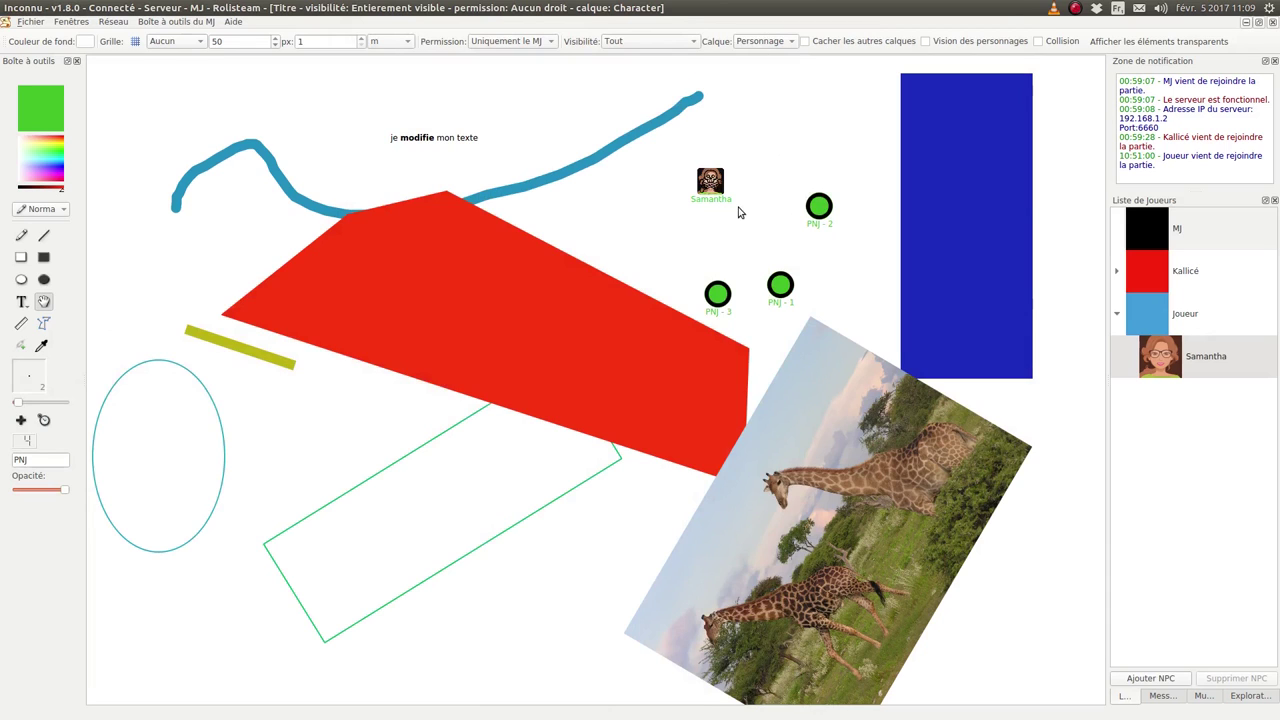
- Examine the list of character states with their colours and images in the rules preferences, and close the preferences
click(33, 21)
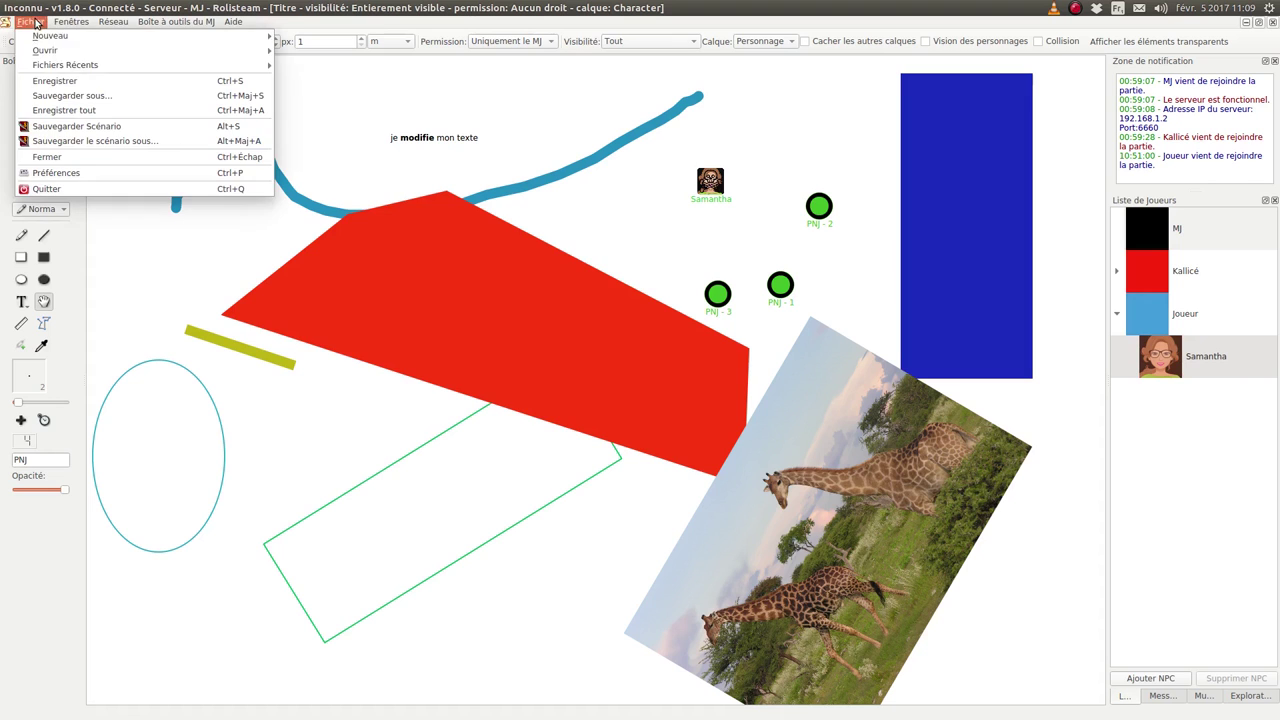
click(86, 172)
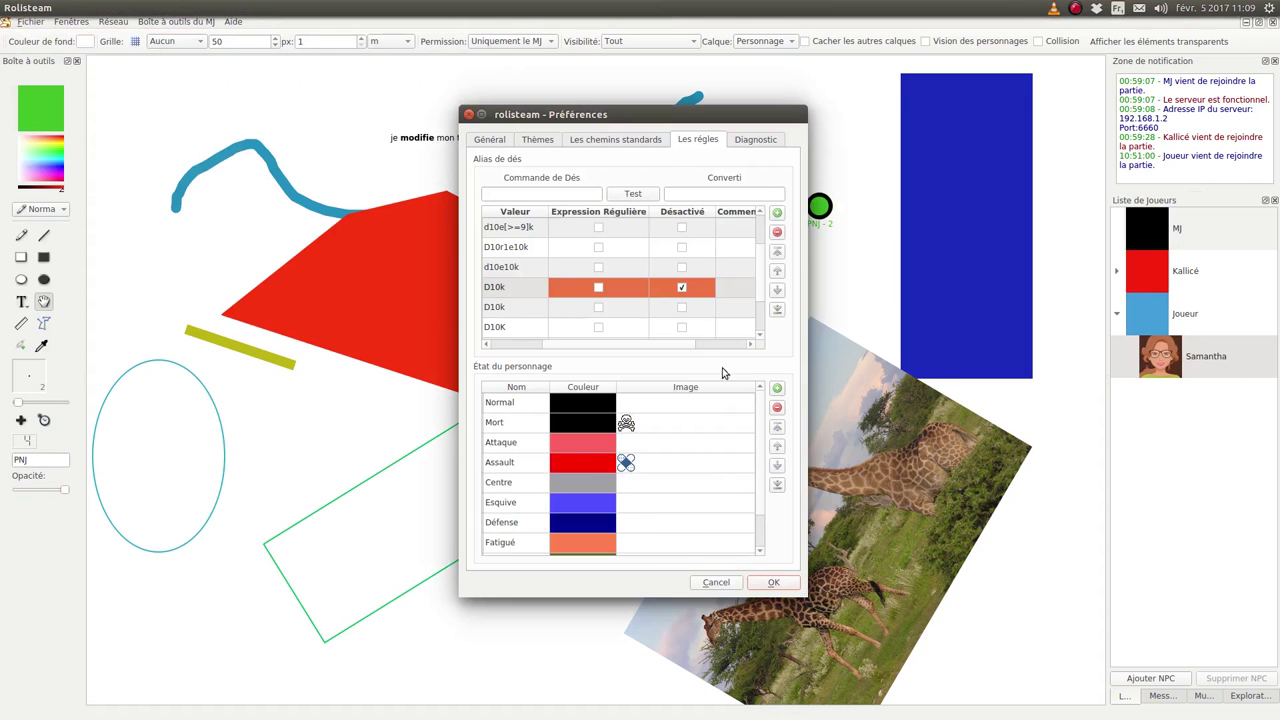
scroll(720, 417, down, 1)
scroll(684, 488, up, 1)
scroll(550, 425, down, 1)
scroll(583, 412, up, 1)
scroll(588, 423, down, 1)
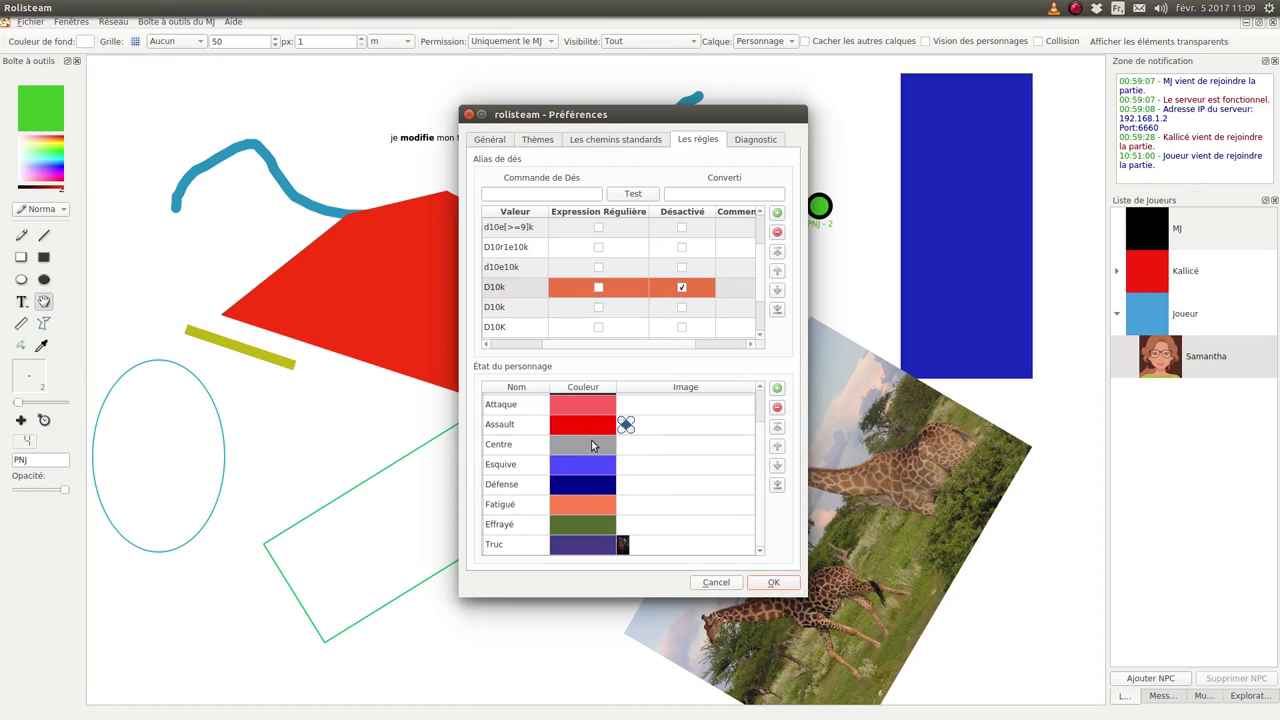
scroll(610, 462, up, 1)
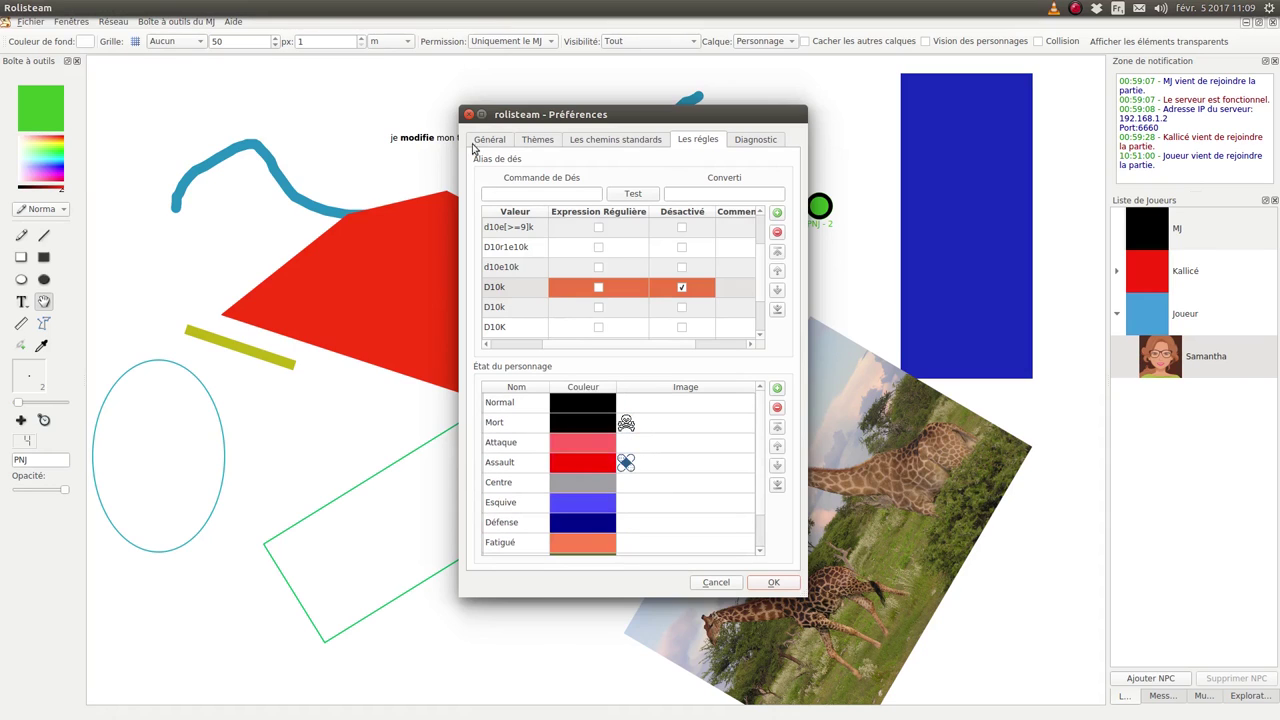
click(468, 115)
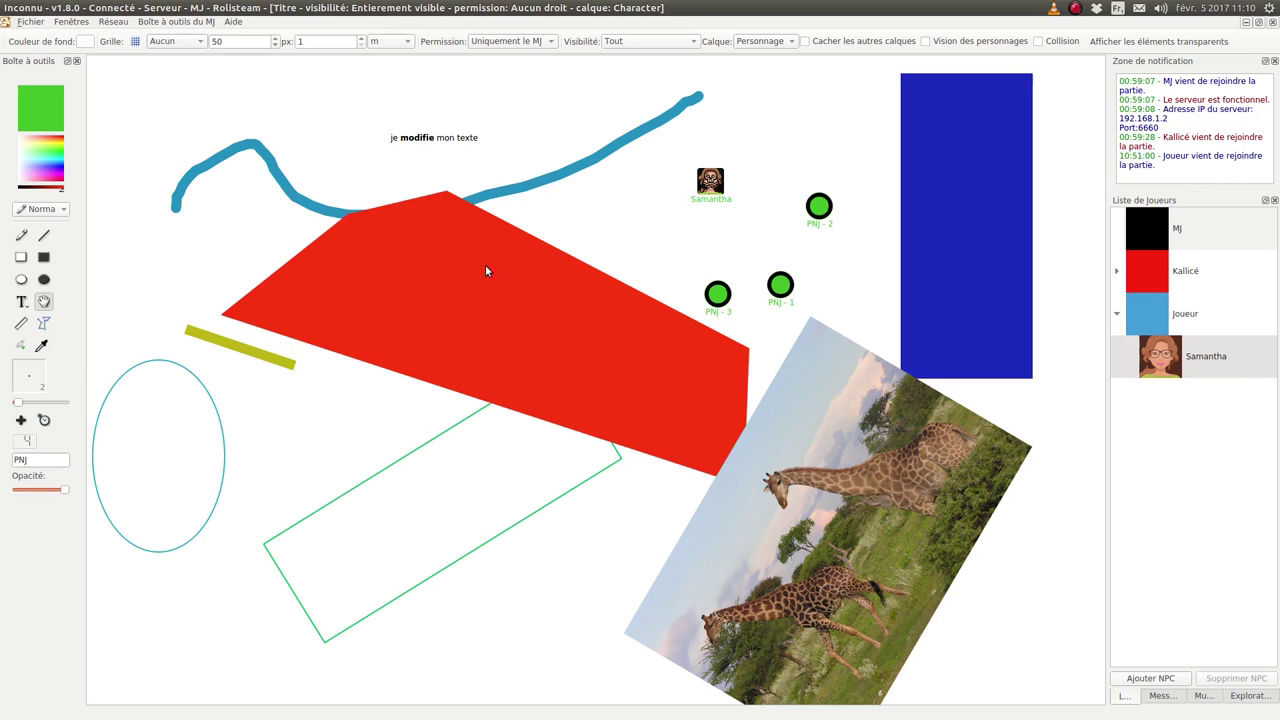
- Make Sol the current layer, and move the red polygon down and delete it from the map
click(766, 41)
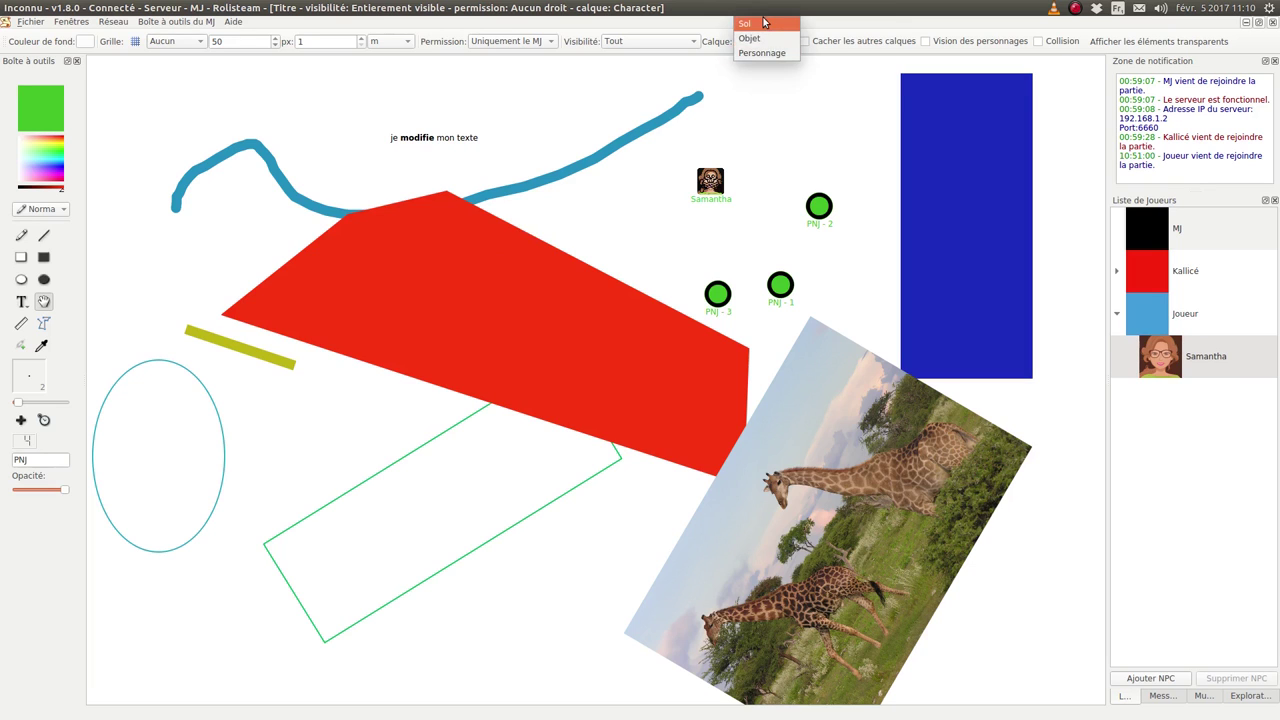
click(763, 22)
drag(563, 306, 559, 357)
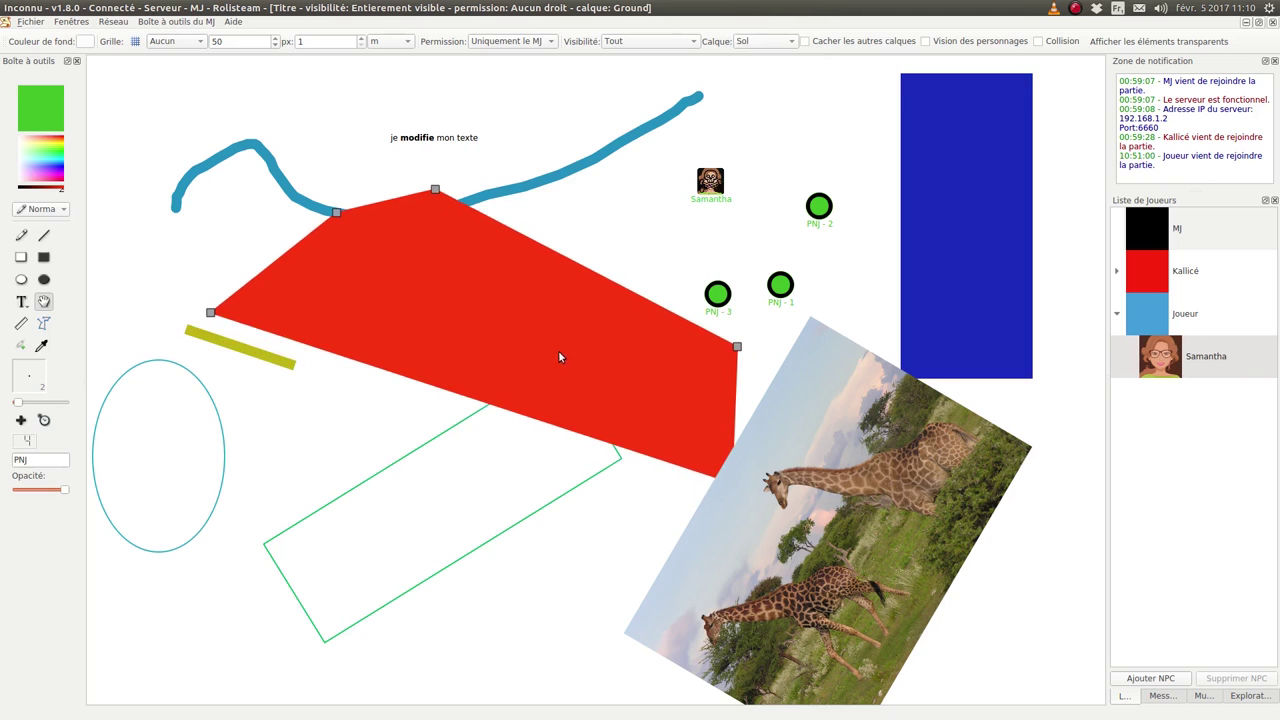
mouse_move(514, 254)
mouse_down()
mouse_move(526, 251)
mouse_move(533, 324)
mouse_up()
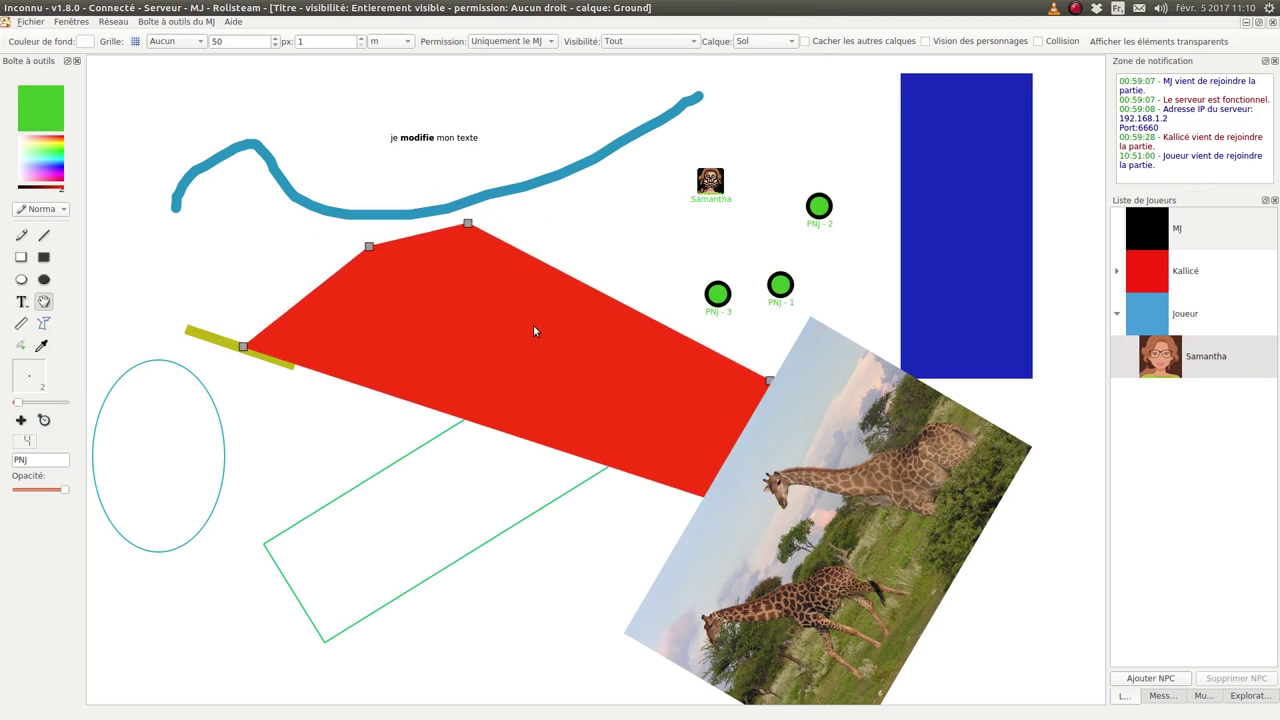
key(Delete)
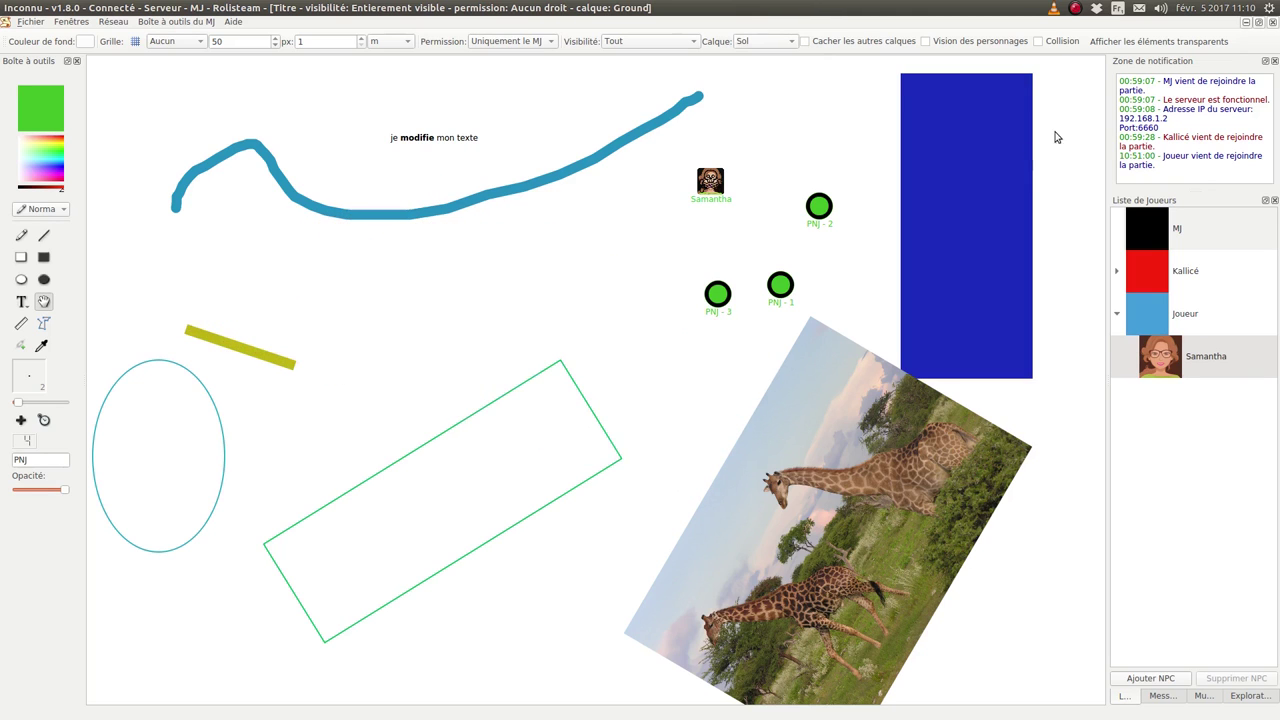
- Enlarge the PNJ - 2 and PNJ - 1 tokens to different sizes and move PNJ - 1 below the blue curve
click(819, 206)
drag(831, 198, 868, 169)
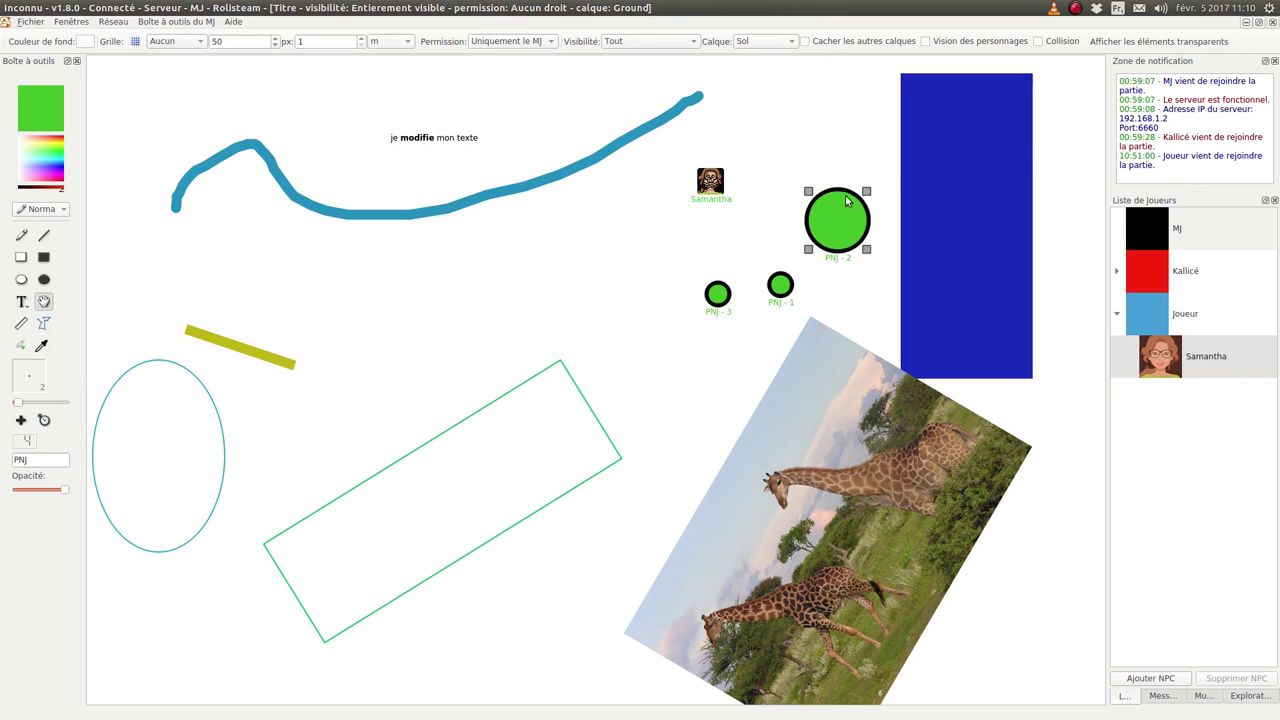
mouse_move(778, 289)
mouse_down()
mouse_move(768, 283)
mouse_move(797, 291)
mouse_move(945, 450)
mouse_move(883, 366)
mouse_move(828, 335)
mouse_move(406, 263)
mouse_up()
- Shrink the PNJ - 3 token and move it up and left, between PNJ - 1 and Samantha
click(708, 296)
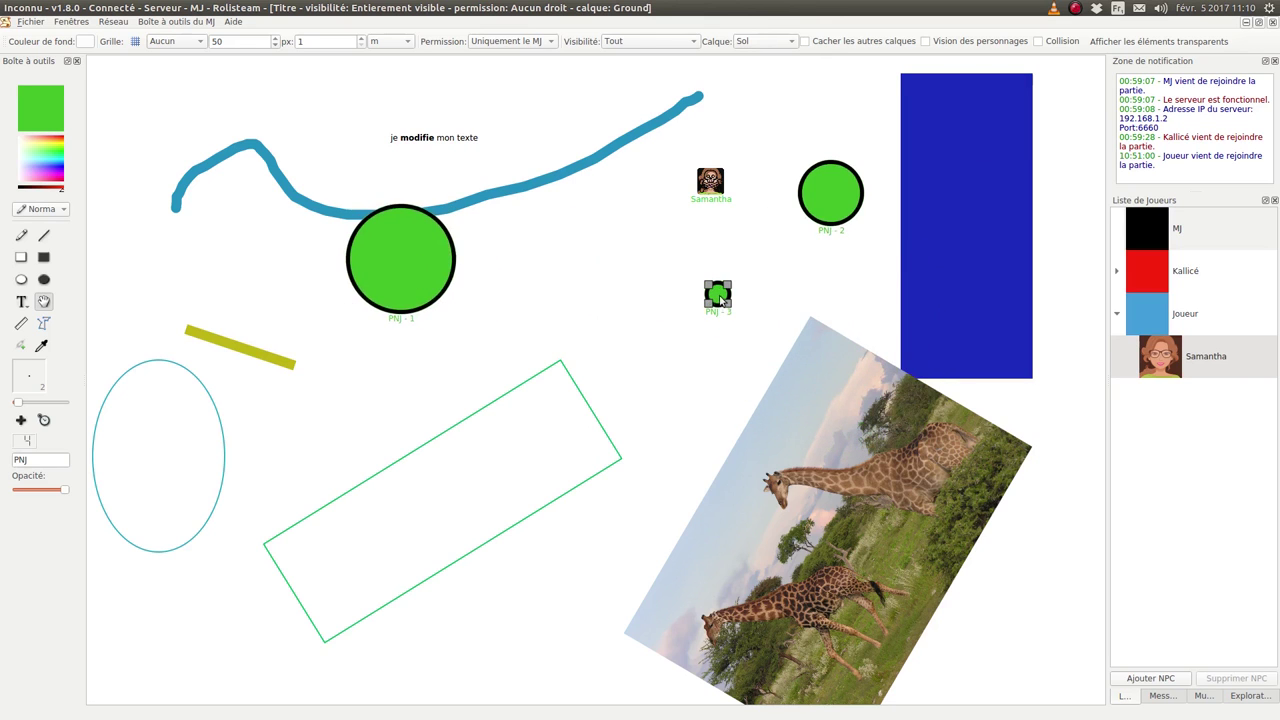
drag(730, 307, 720, 297)
click(739, 280)
click(708, 281)
drag(708, 281, 617, 246)
- Select the three PNJ tokens together and move them as a group slightly down and left
click(805, 216)
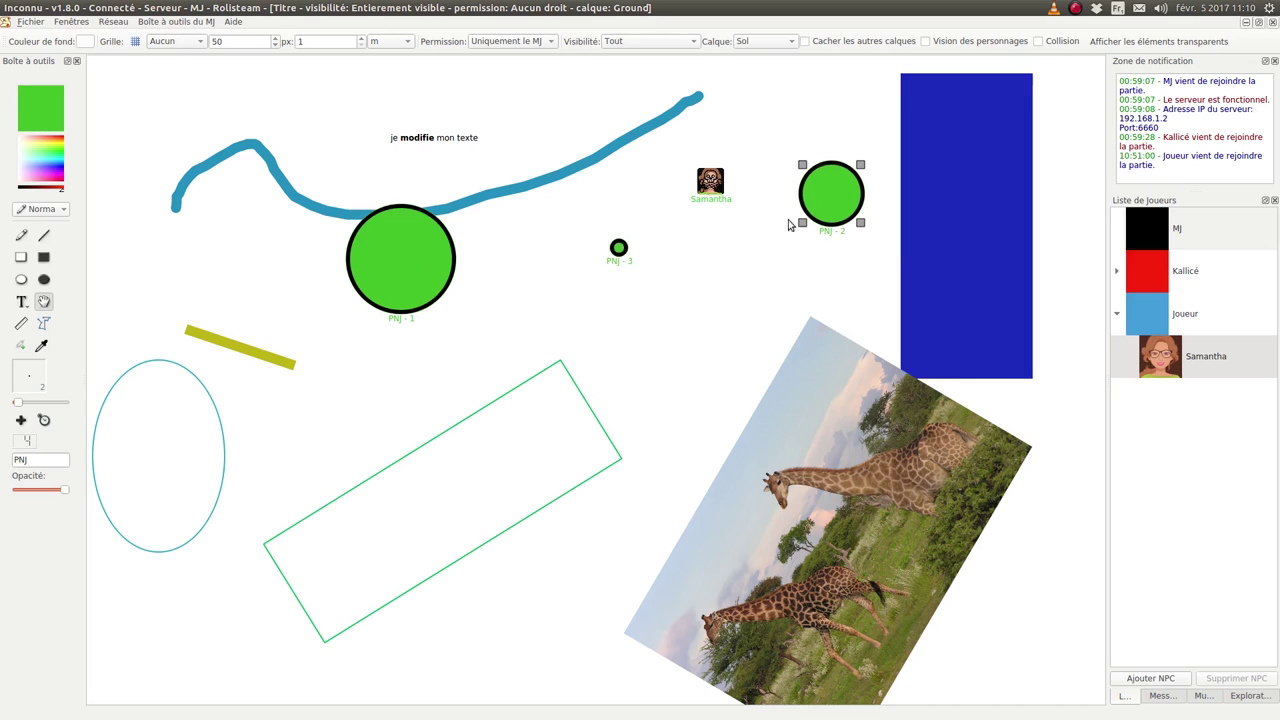
ctrl+click(618, 250)
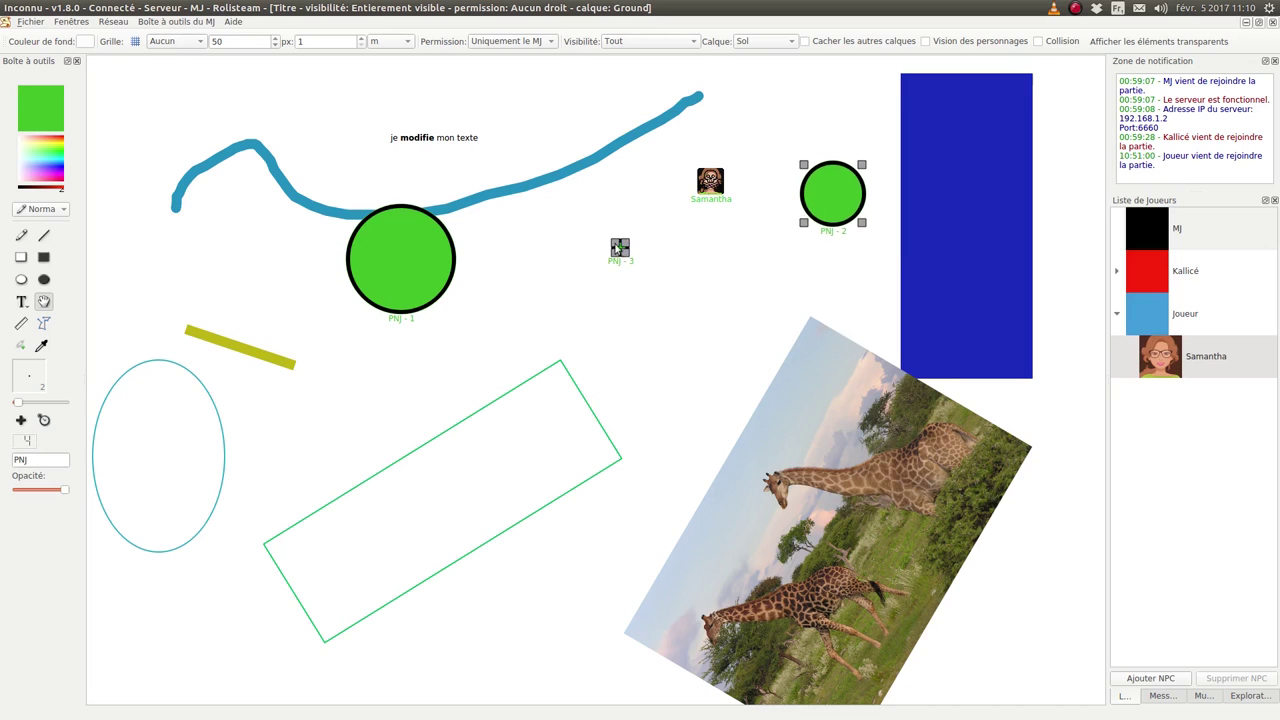
ctrl+click(389, 268)
drag(396, 249, 357, 286)
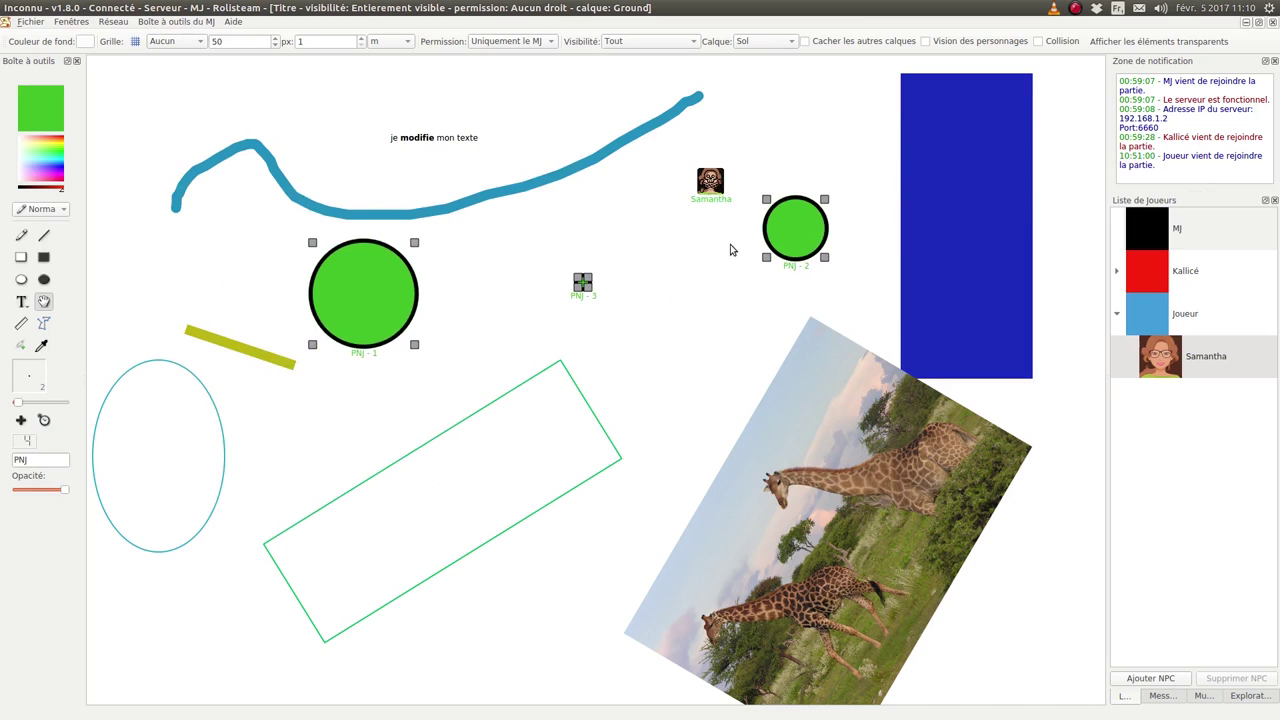
- Normalise the sizes of the three selected PNJ tokens to their average (Moyenne)
right_click(387, 283)
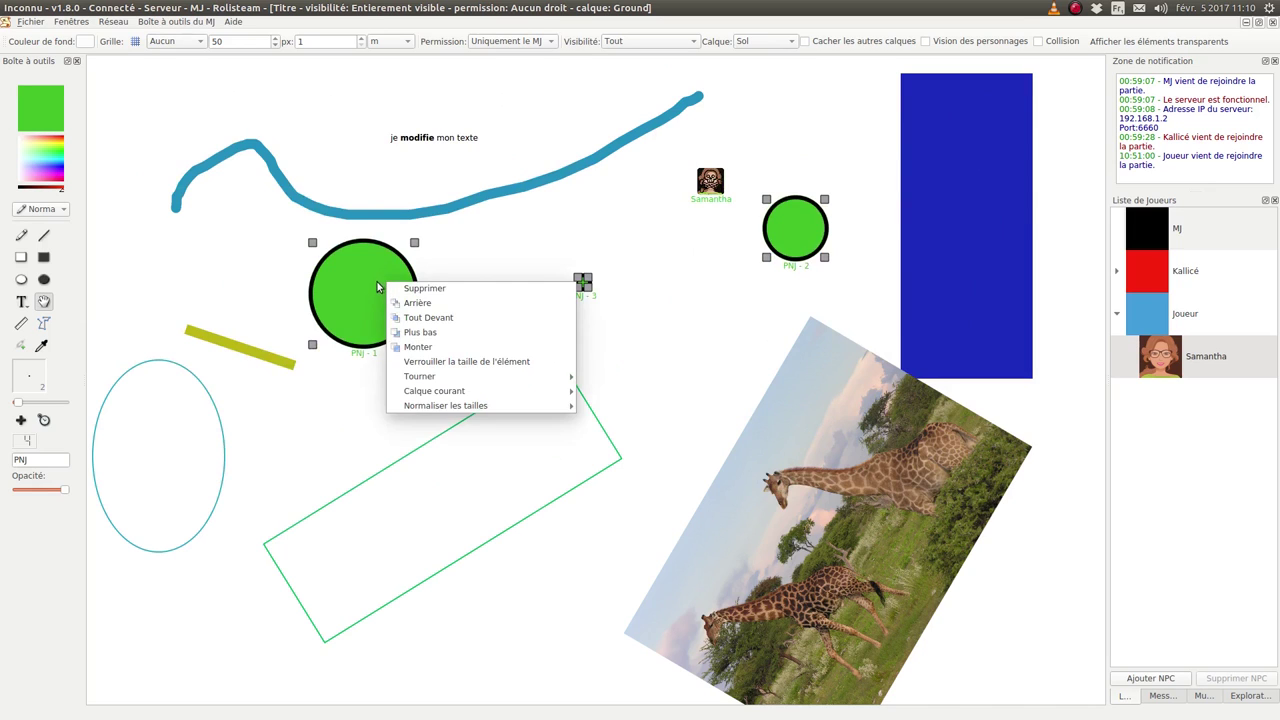
mouse_move(520, 405)
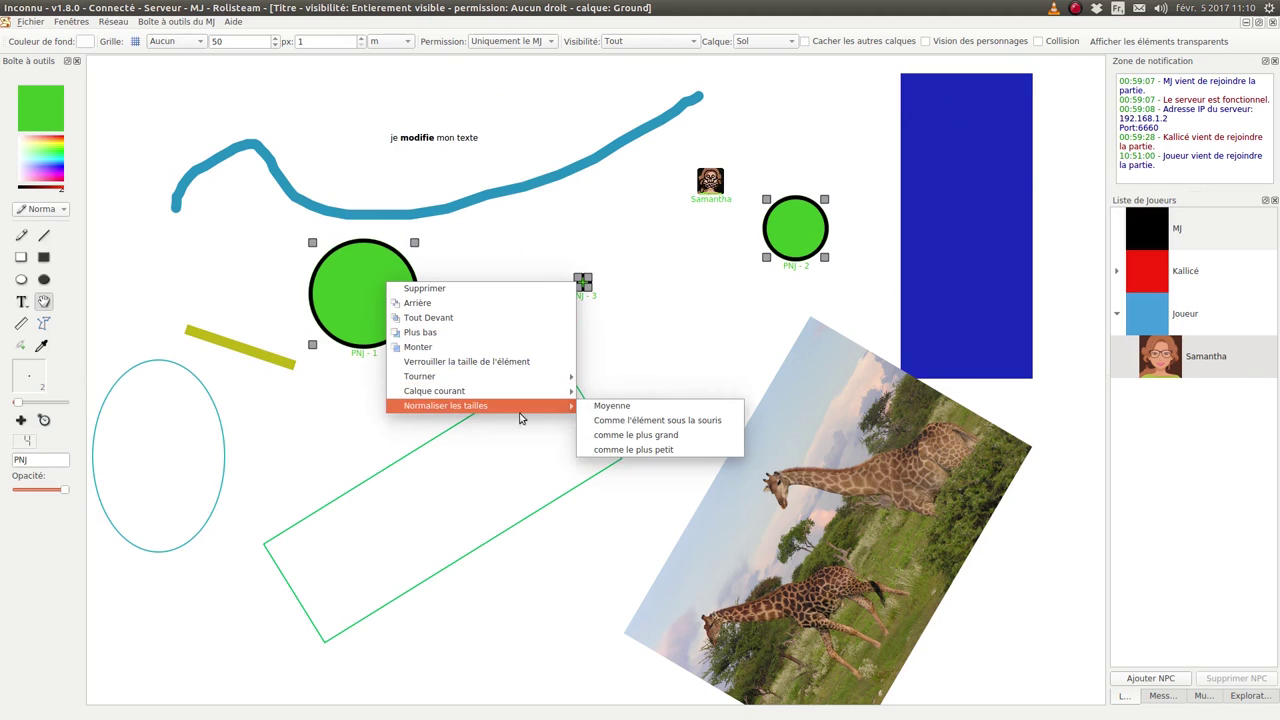
click(633, 409)
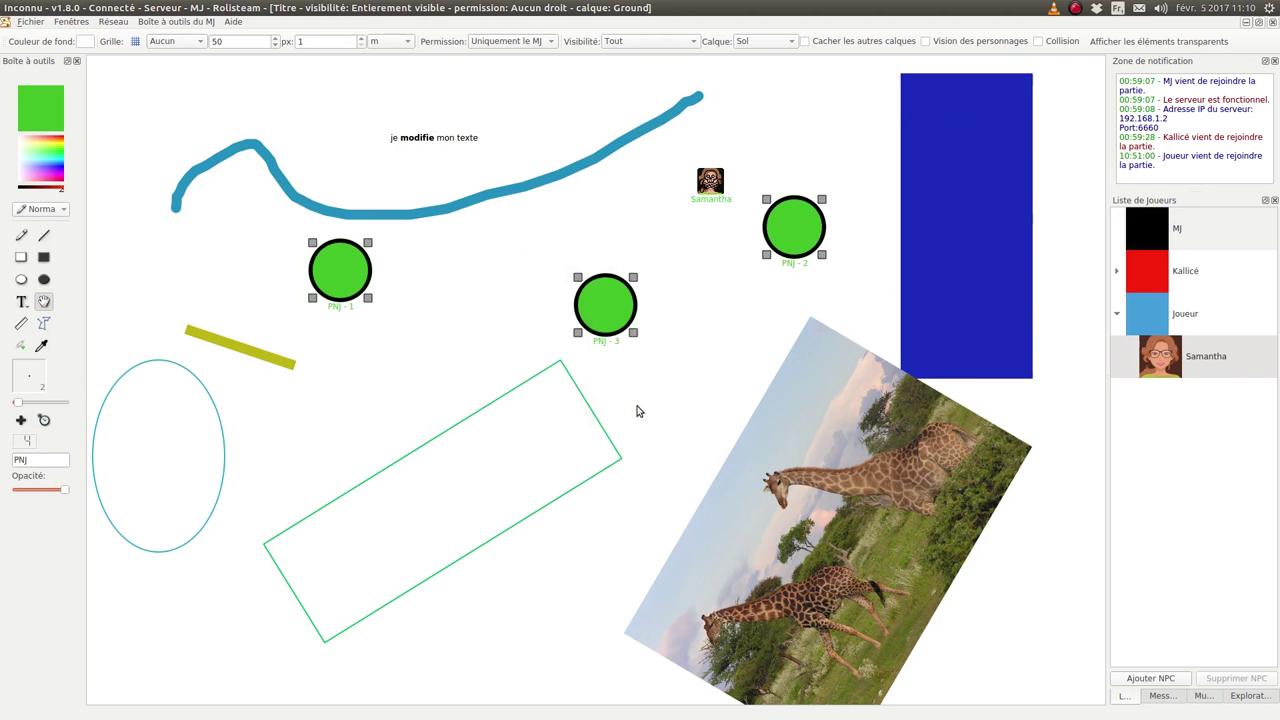
right_click(333, 272)
mouse_move(430, 389)
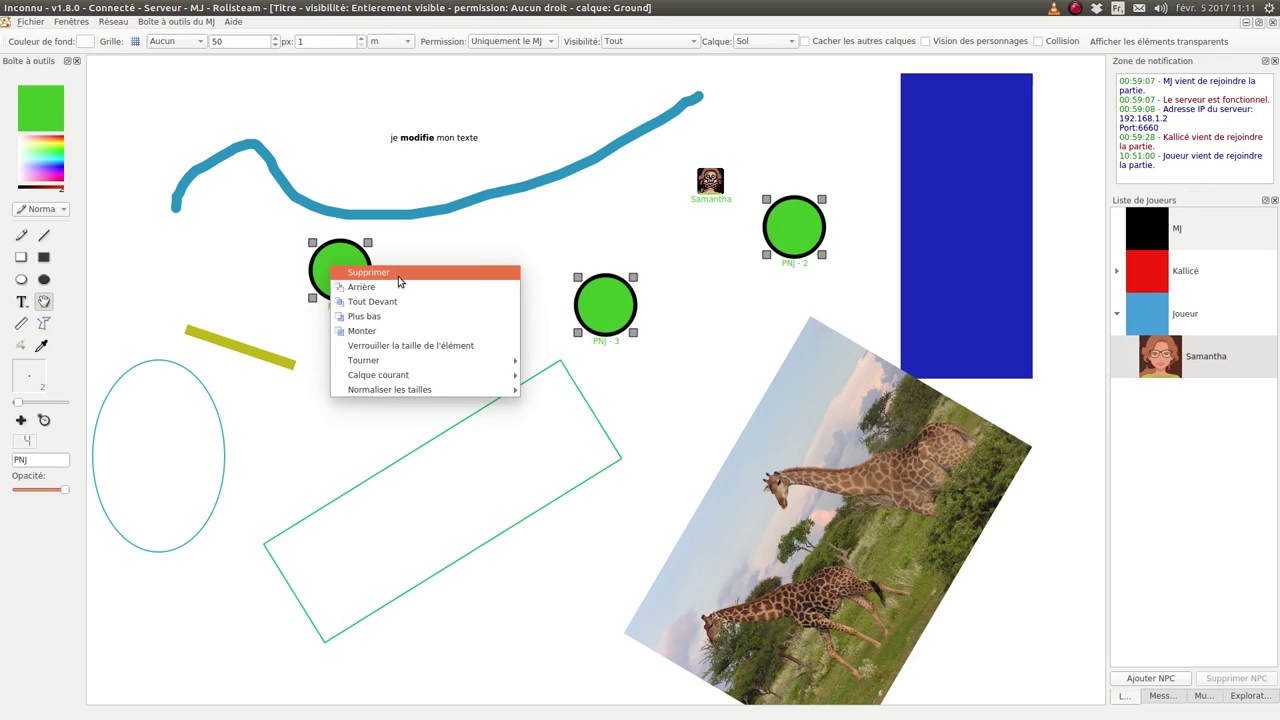
click(430, 228)
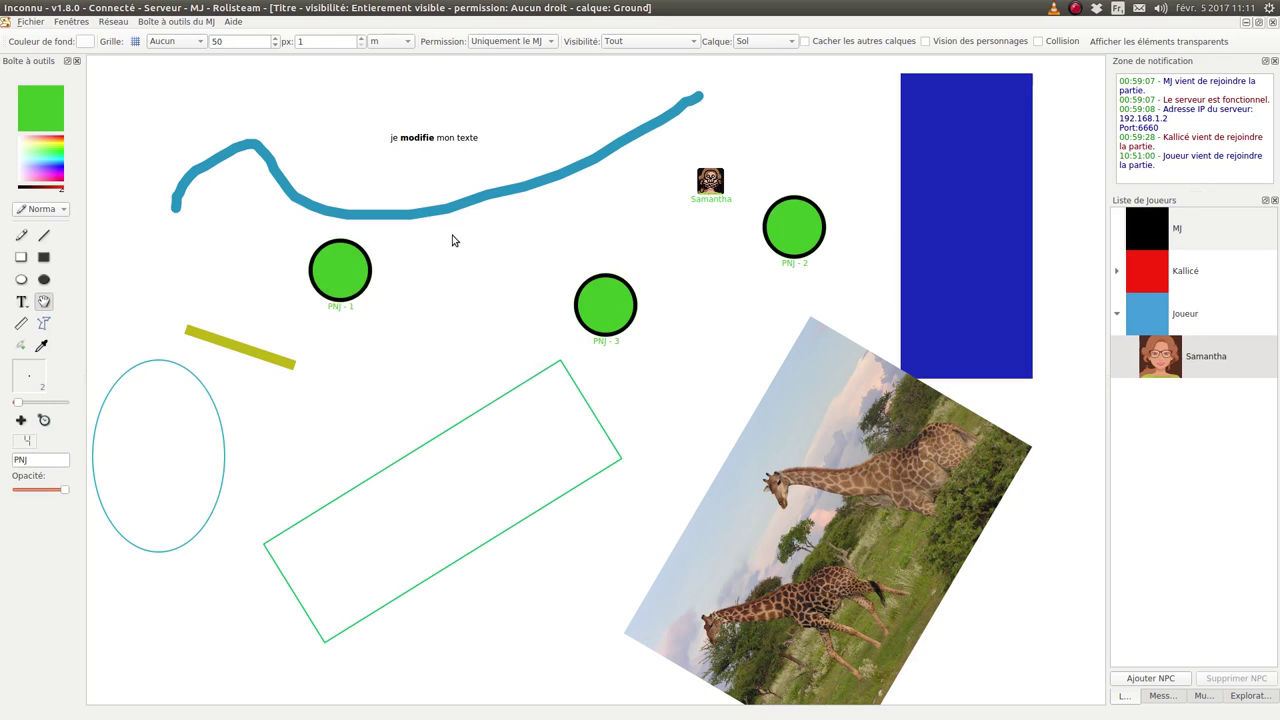
right_click(449, 269)
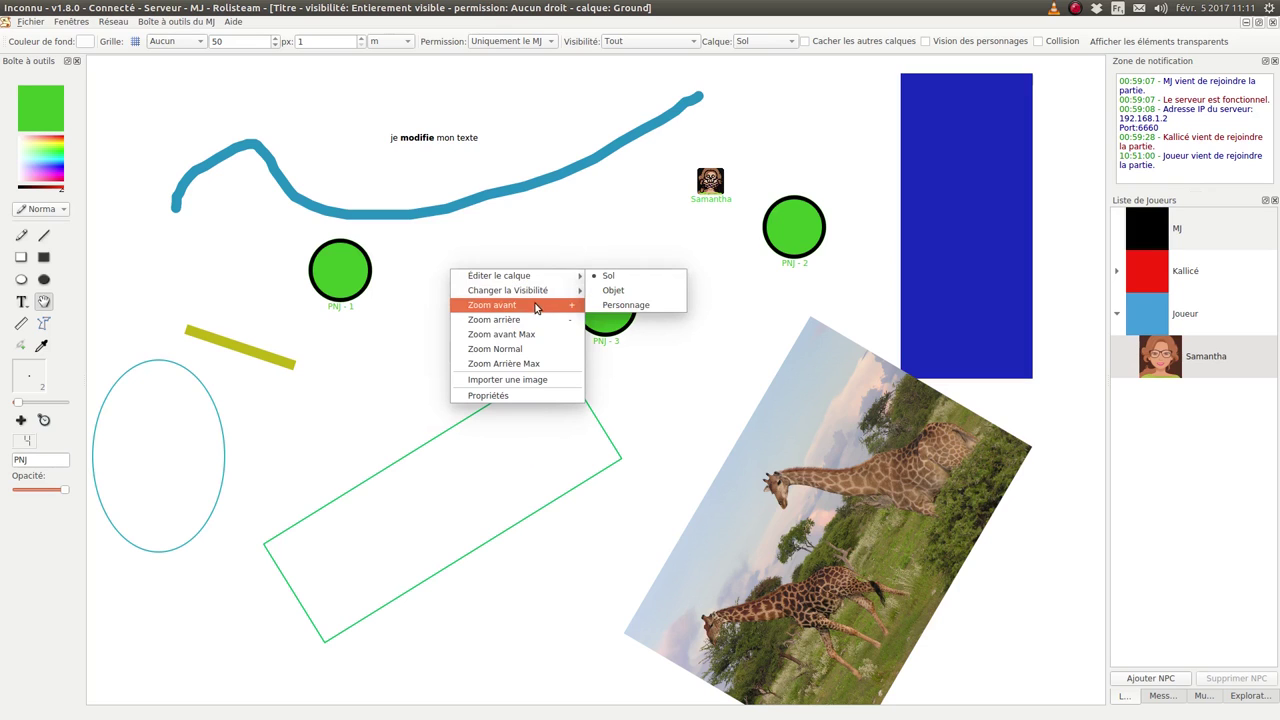
click(513, 254)
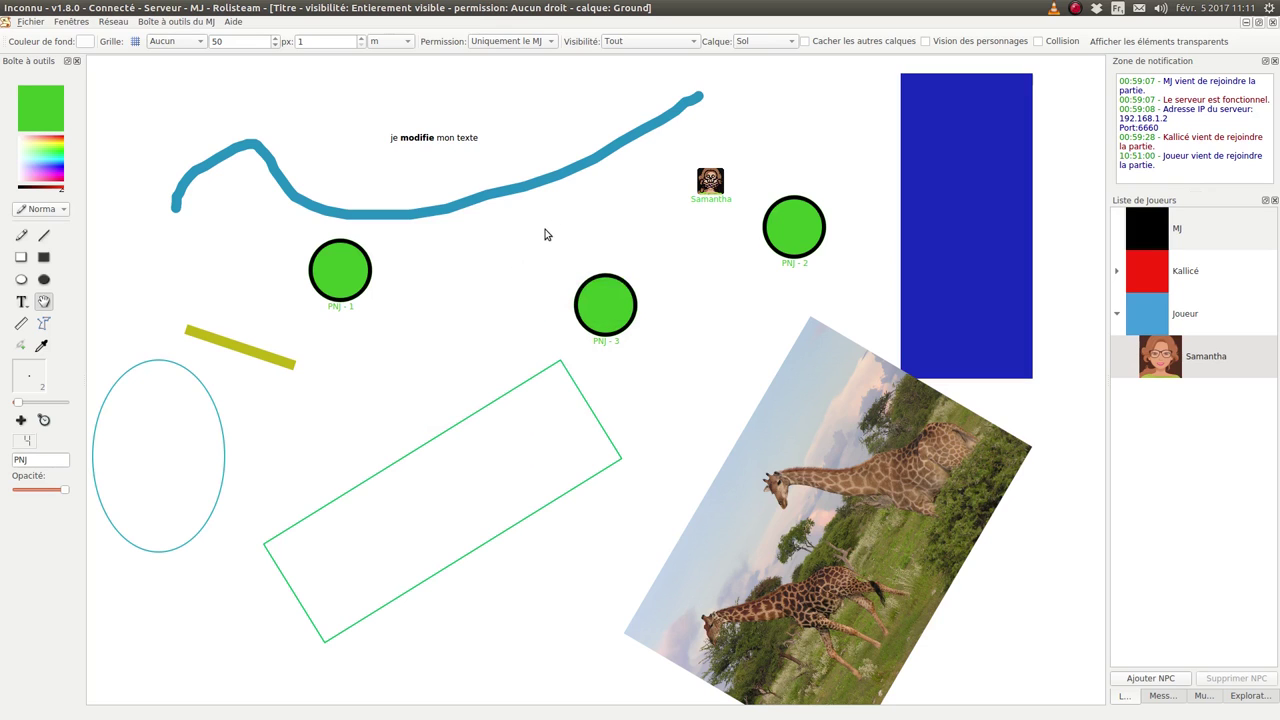
- Look over the map by zooming out and in and panning across its elements
scroll(540, 240, down, 6)
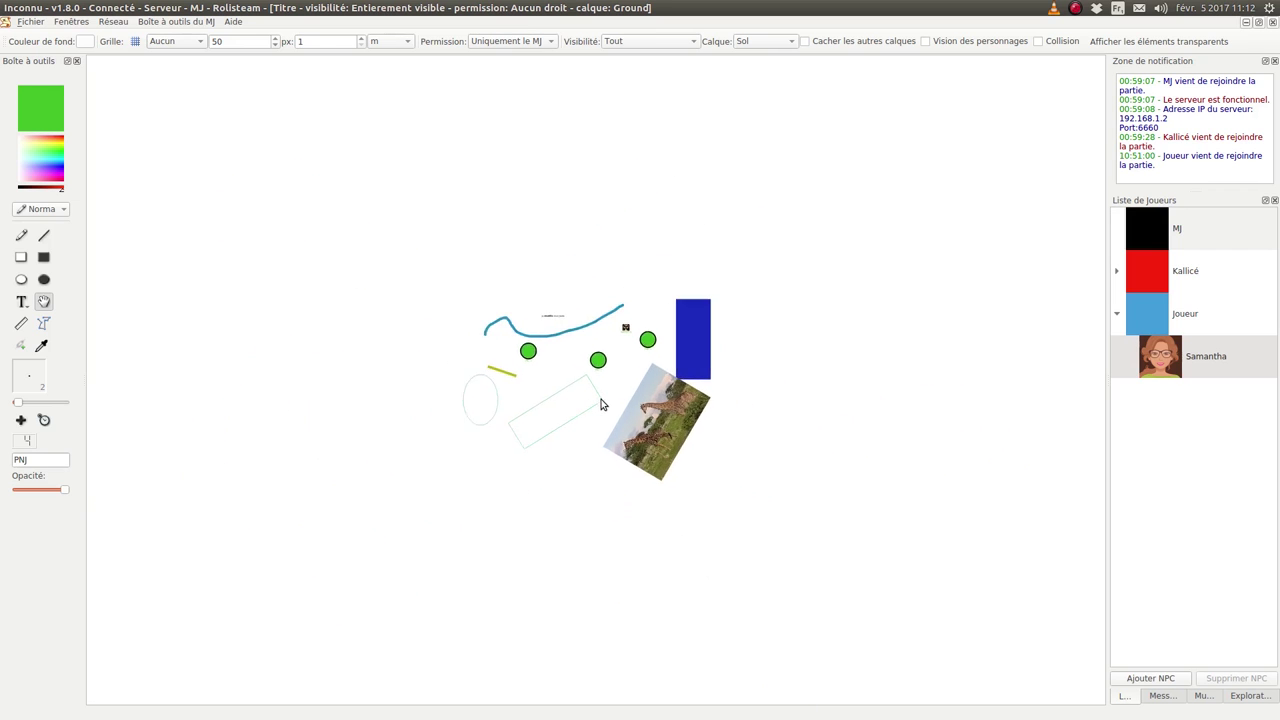
scroll(600, 370, up, 8)
scroll(566, 353, up, 2)
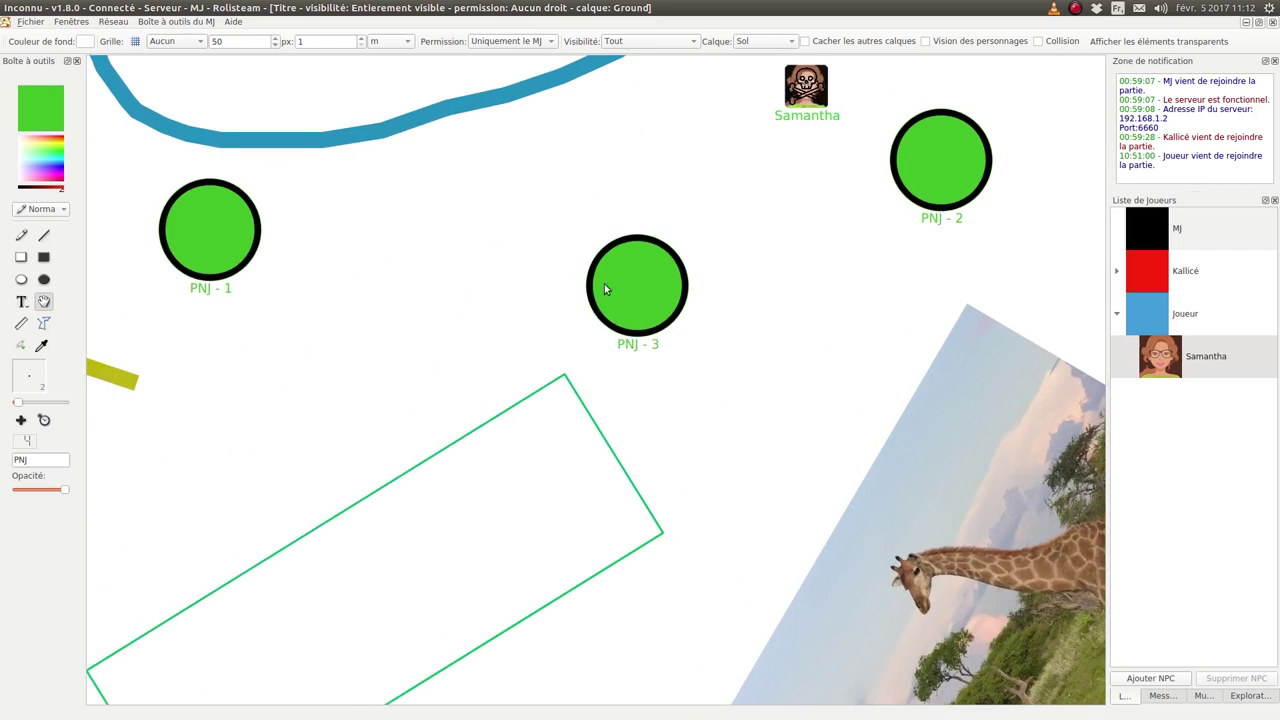
drag(591, 261, 469, 629)
drag(346, 491, 1051, 189)
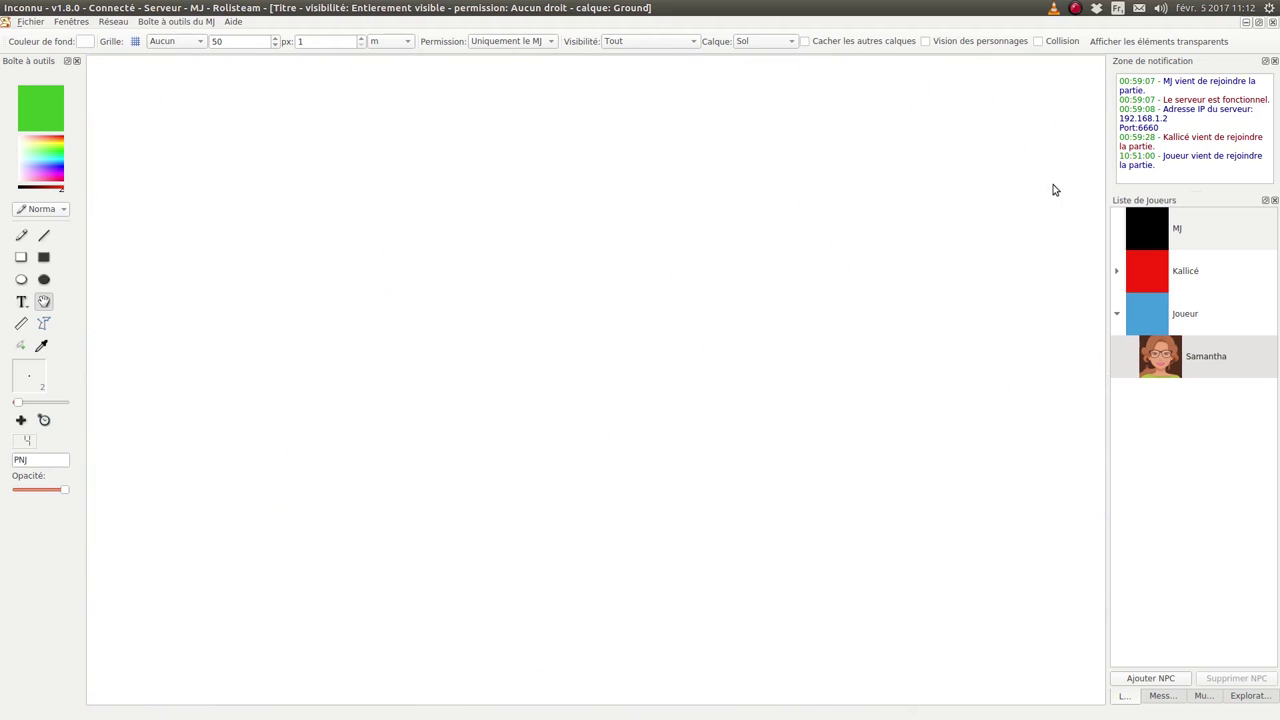
mouse_move(377, 567)
mouse_down()
mouse_move(929, 180)
mouse_move(757, 451)
mouse_move(689, 337)
mouse_move(614, 366)
mouse_move(603, 423)
mouse_move(557, 449)
mouse_up()
mouse_move(603, 344)
mouse_down()
mouse_move(514, 437)
mouse_move(560, 251)
mouse_move(574, 296)
mouse_move(566, 491)
mouse_move(569, 309)
mouse_move(586, 360)
mouse_move(587, 451)
mouse_up()
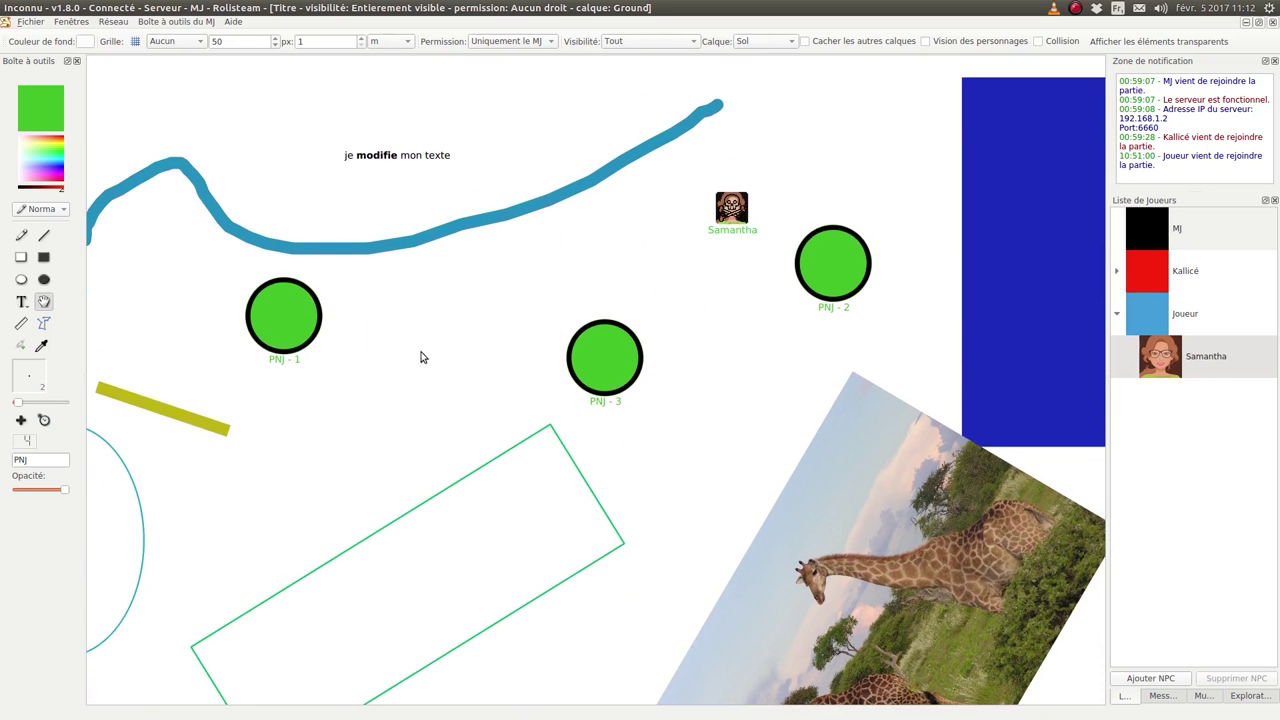
- Draw five black unfilled rectangles on an empty map area: three in a row, a tall one below their right end, and a wide one underneath
scroll(421, 357, down, 2)
drag(480, 506, 421, 5)
drag(474, 403, 474, 291)
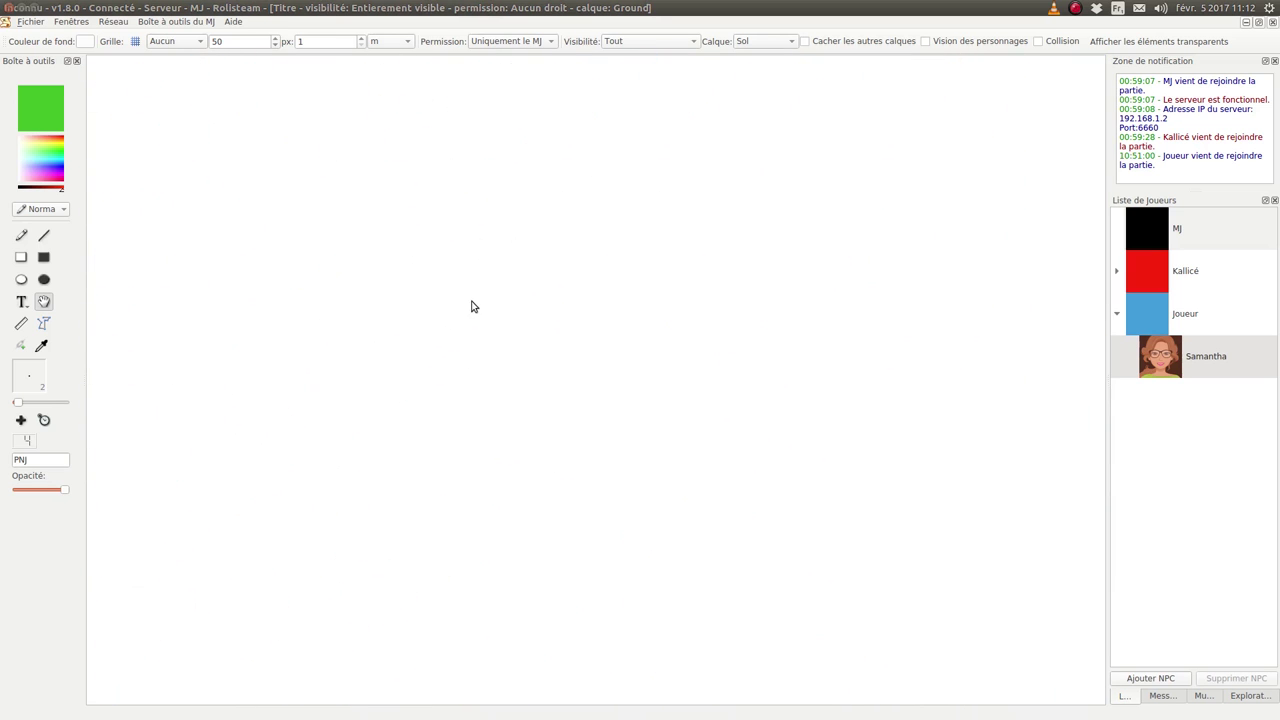
click(43, 257)
click(58, 170)
click(20, 188)
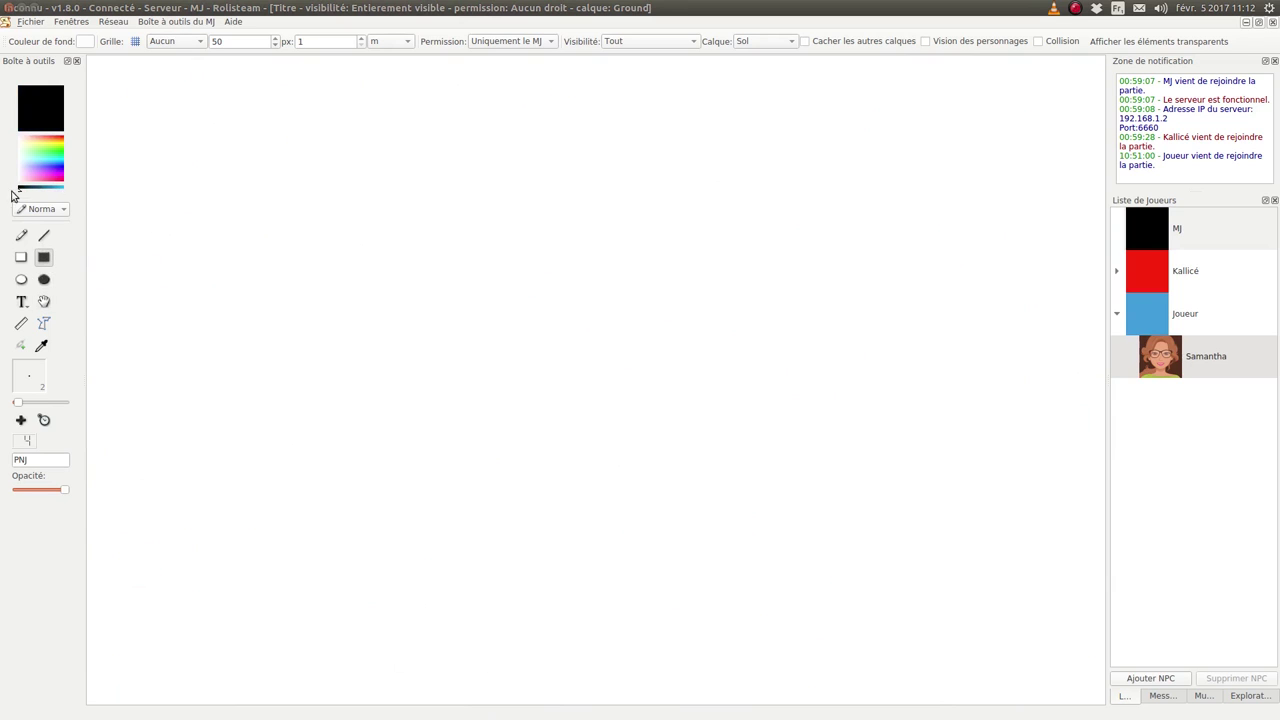
click(20, 258)
drag(182, 152, 368, 246)
drag(370, 148, 572, 248)
drag(576, 150, 777, 247)
drag(690, 253, 297, 638)
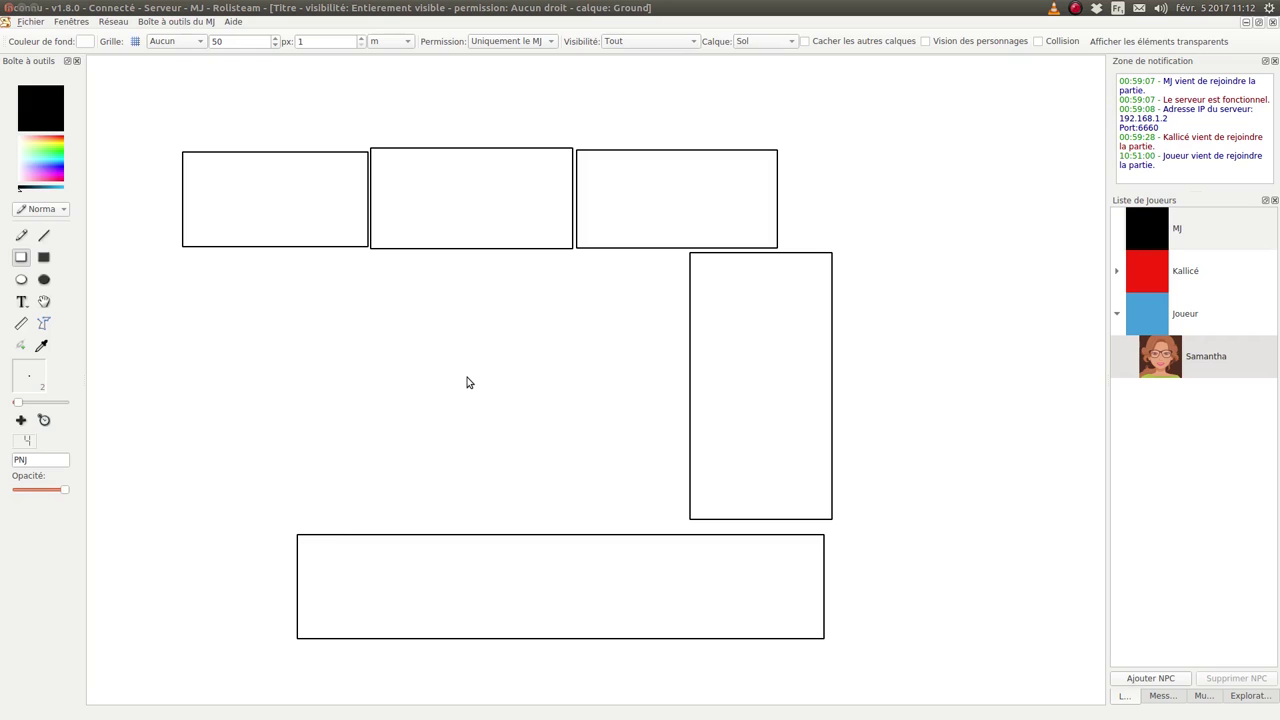
right_click(352, 350)
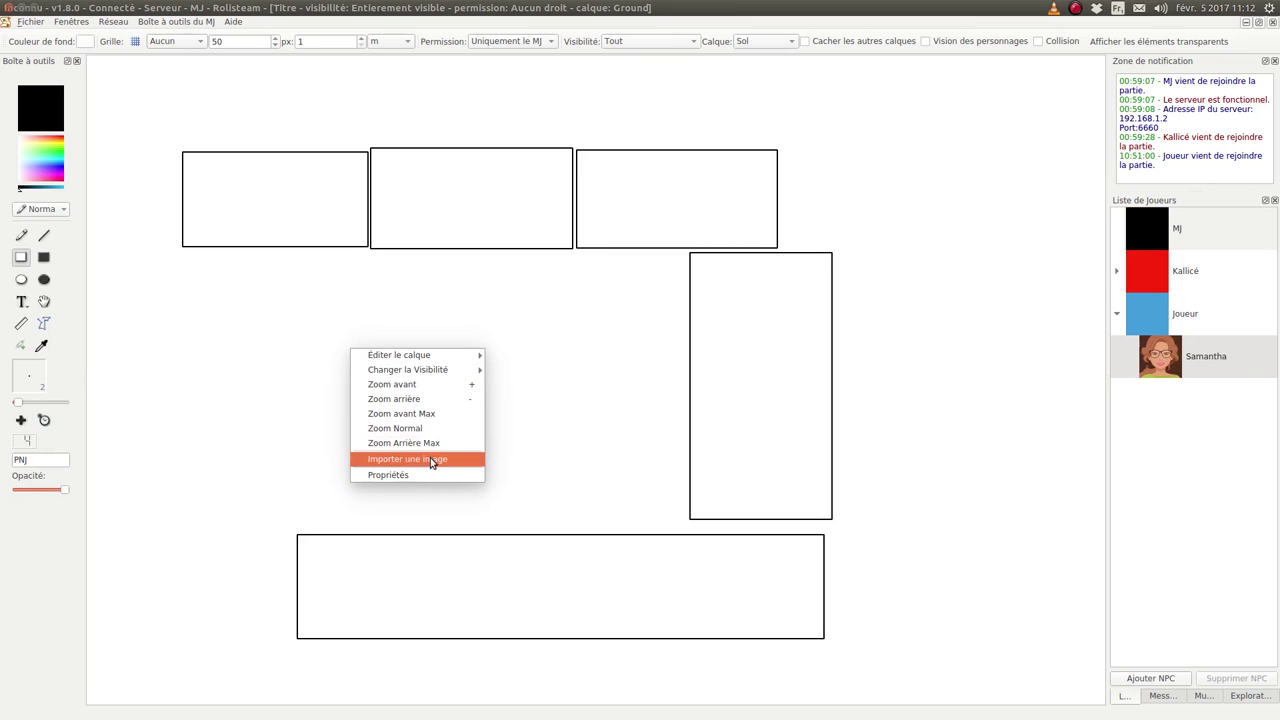
click(188, 316)
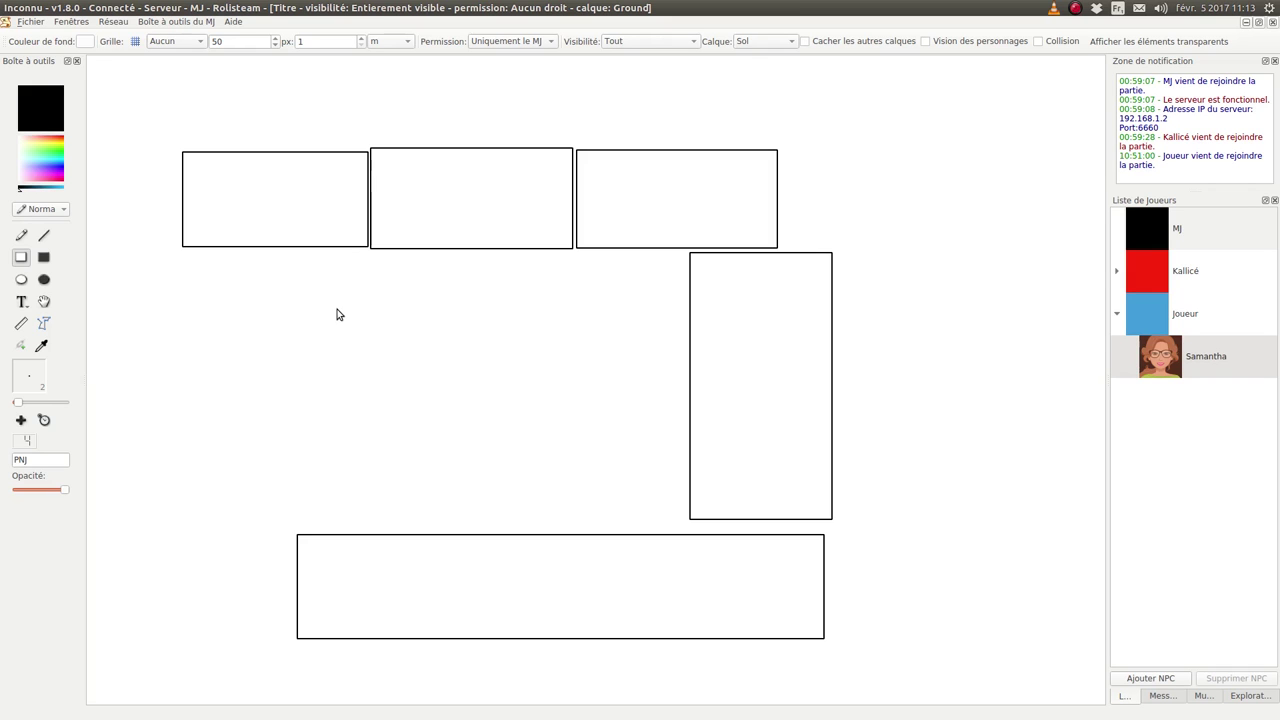
click(30, 21)
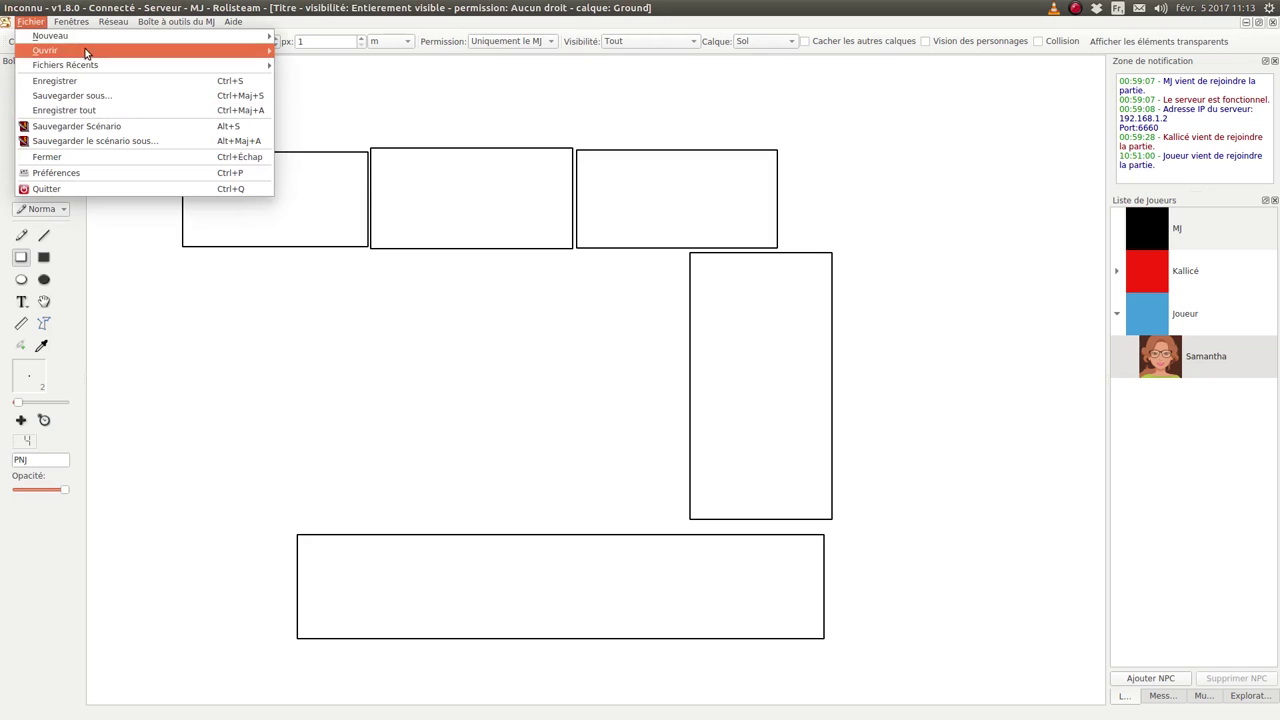
mouse_move(108, 52)
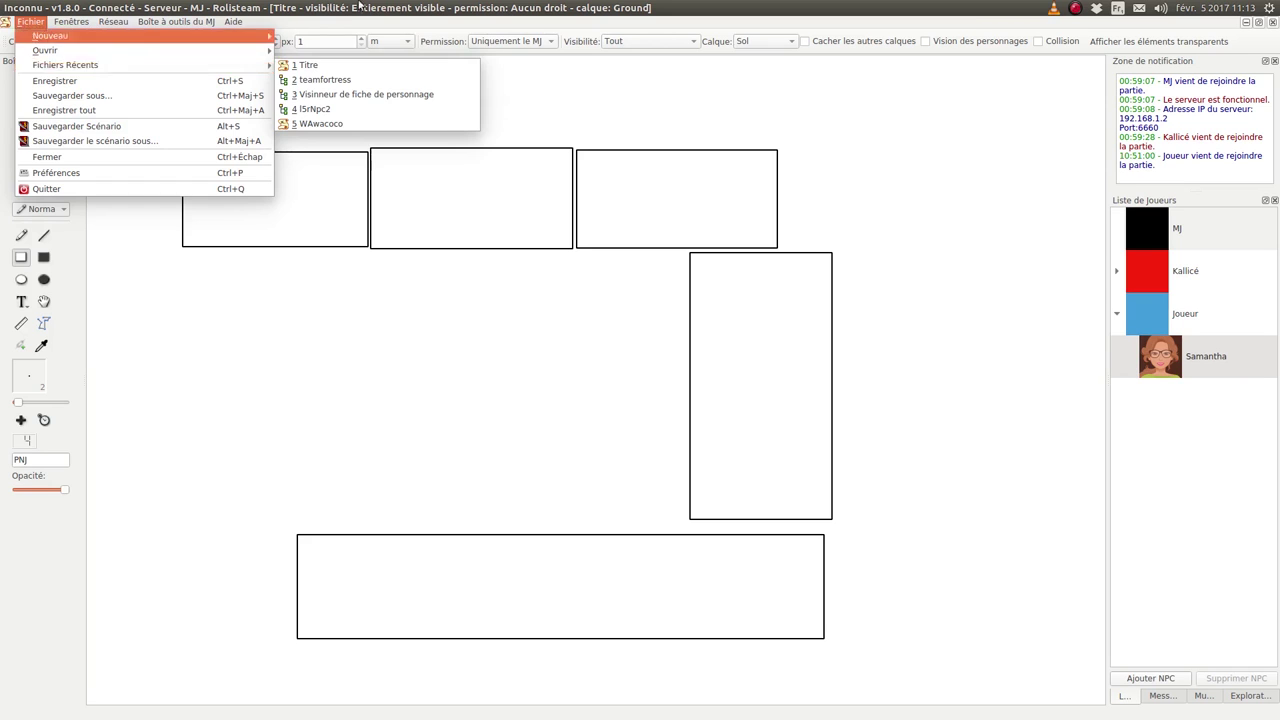
click(528, 6)
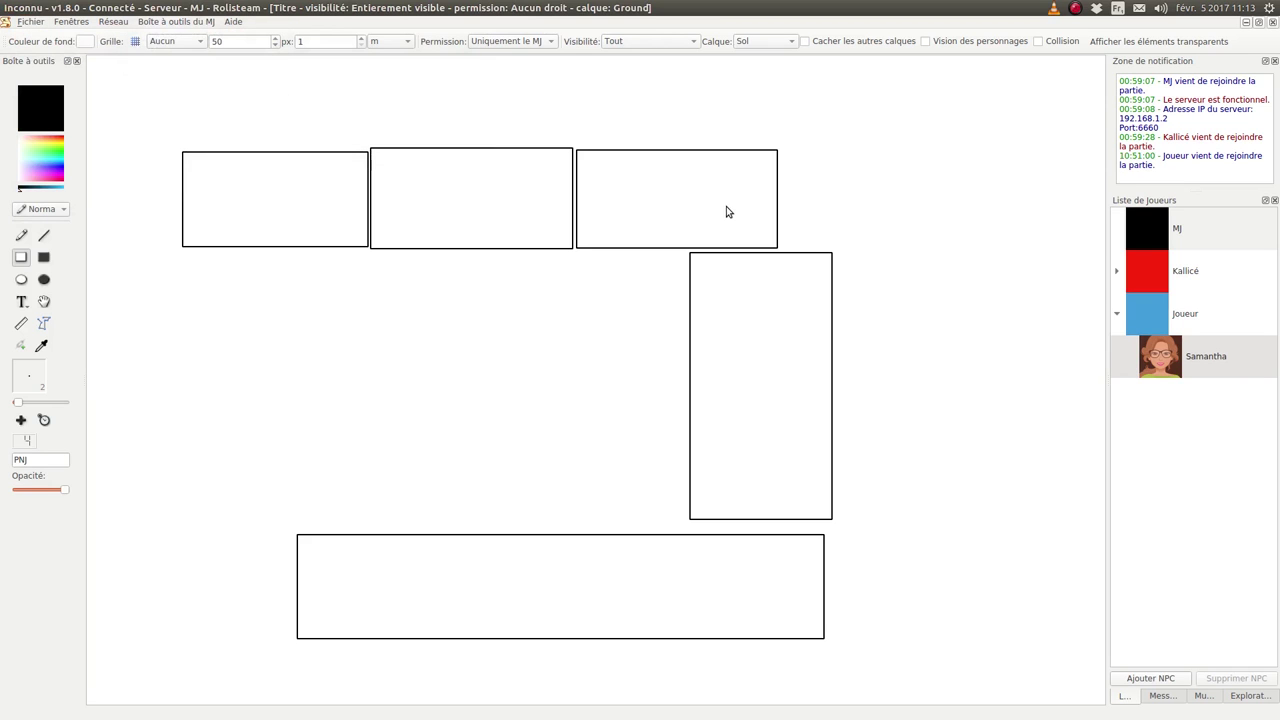
- View the instant messaging channels and the ambient music players
click(1158, 695)
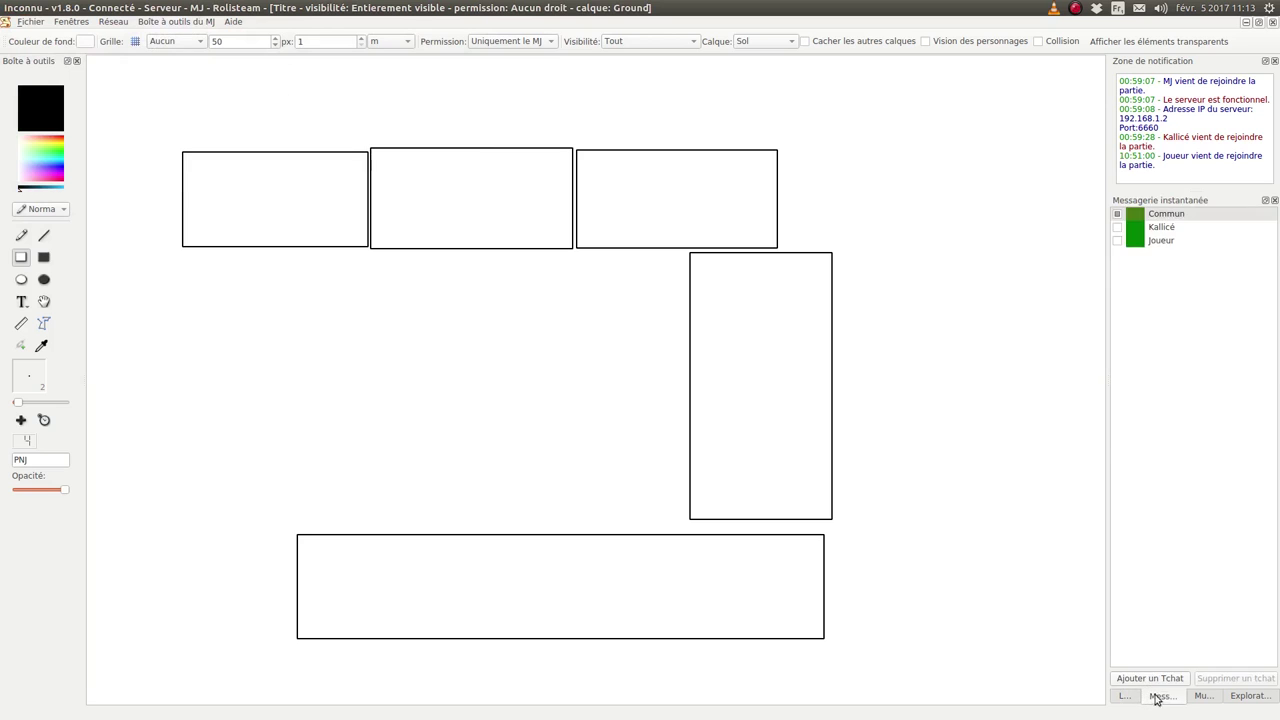
click(1204, 697)
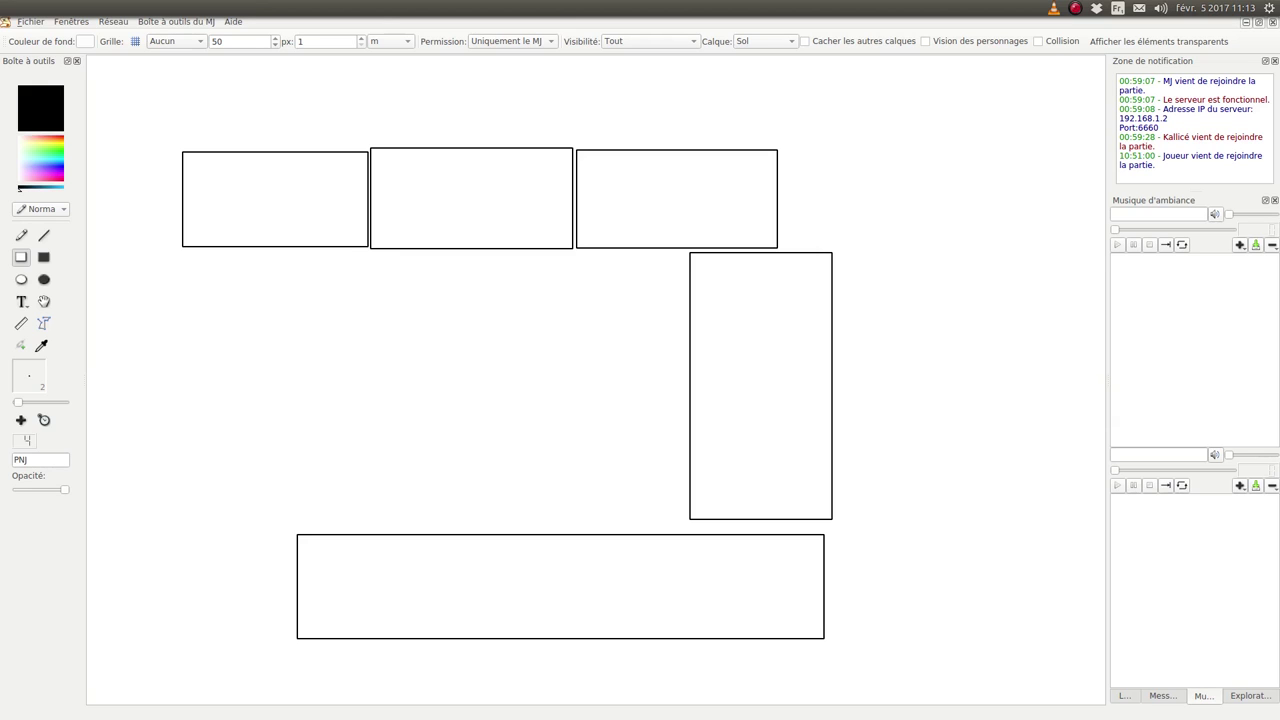
- Place the animated fireball image in the empty area between the rectangles, adjust its size and move it slightly up
mouse_move(0, 187)
drag(844, 540, 523, 345)
click(44, 301)
drag(533, 338, 536, 398)
click(563, 375)
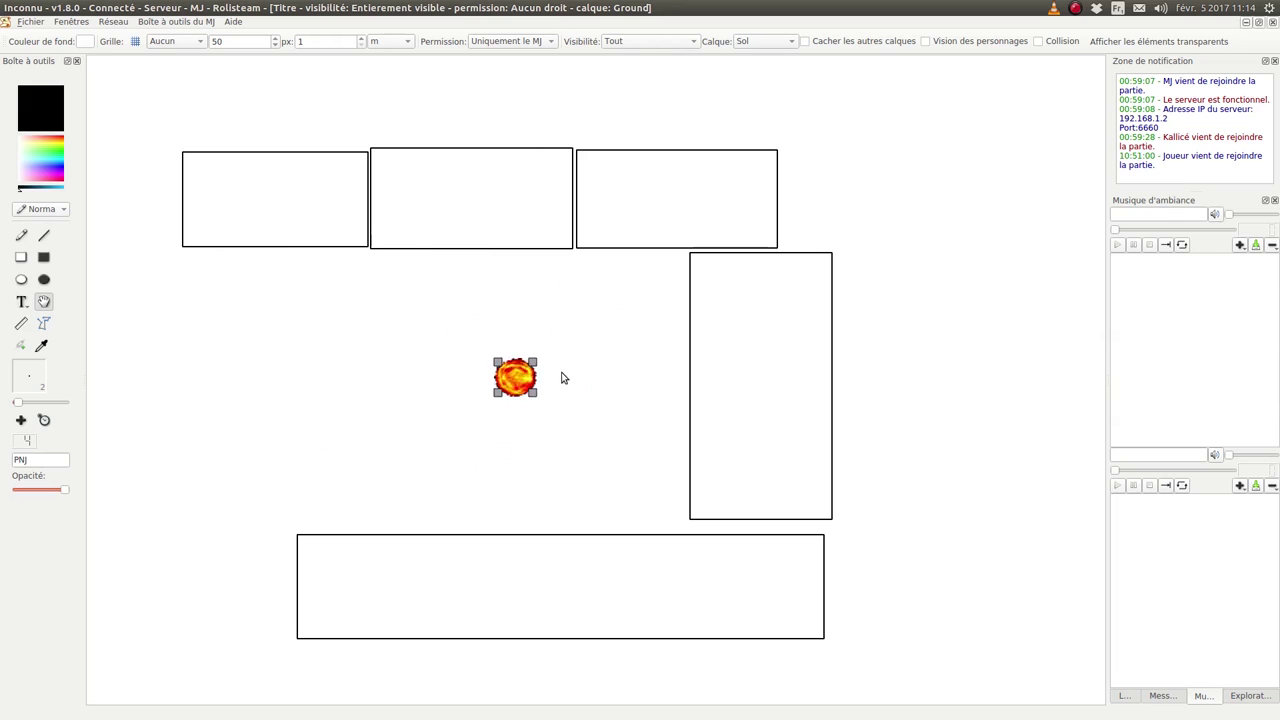
drag(510, 377, 501, 339)
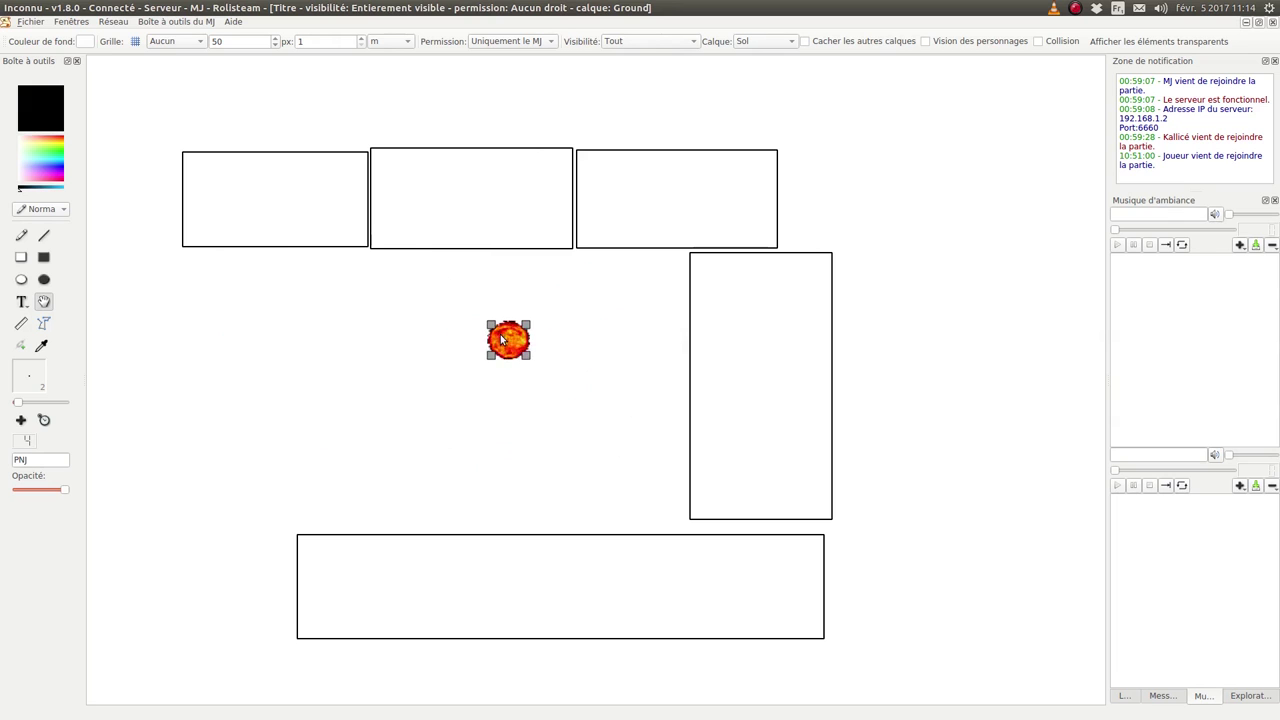
- Examine the actions available for the fireball image, including changing it into a character, and those for the map itself
right_click(502, 340)
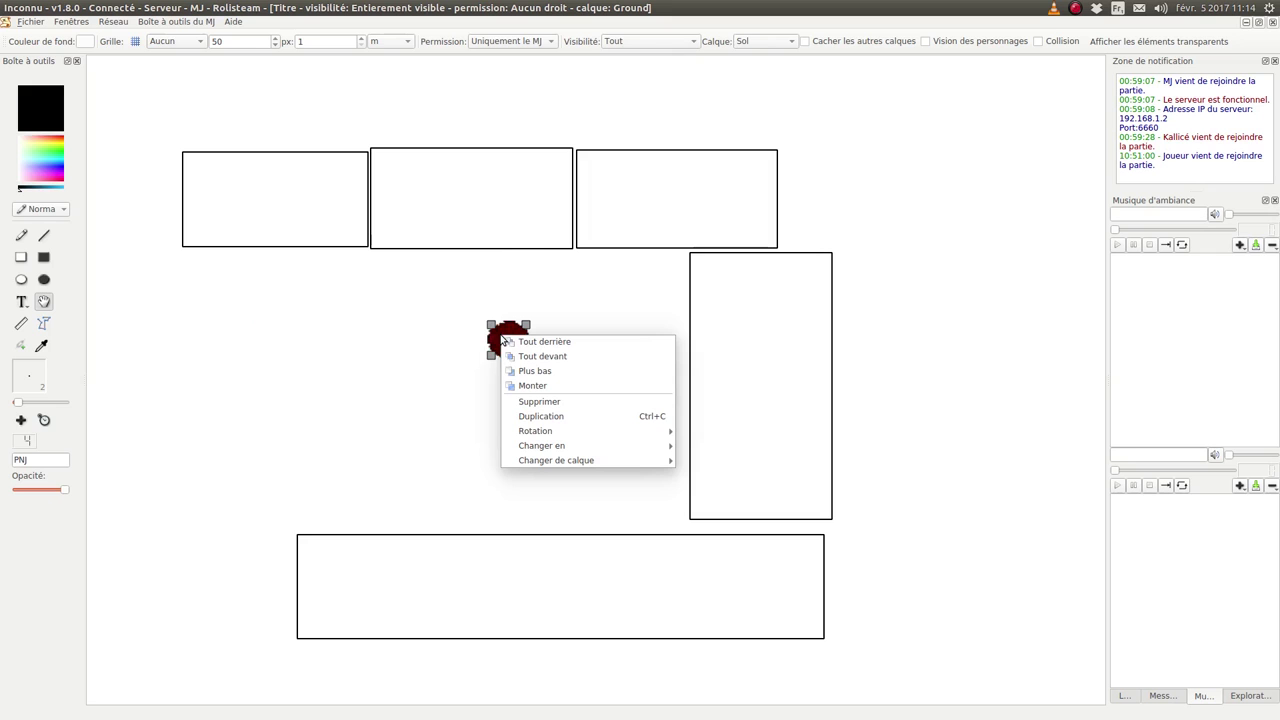
click(372, 362)
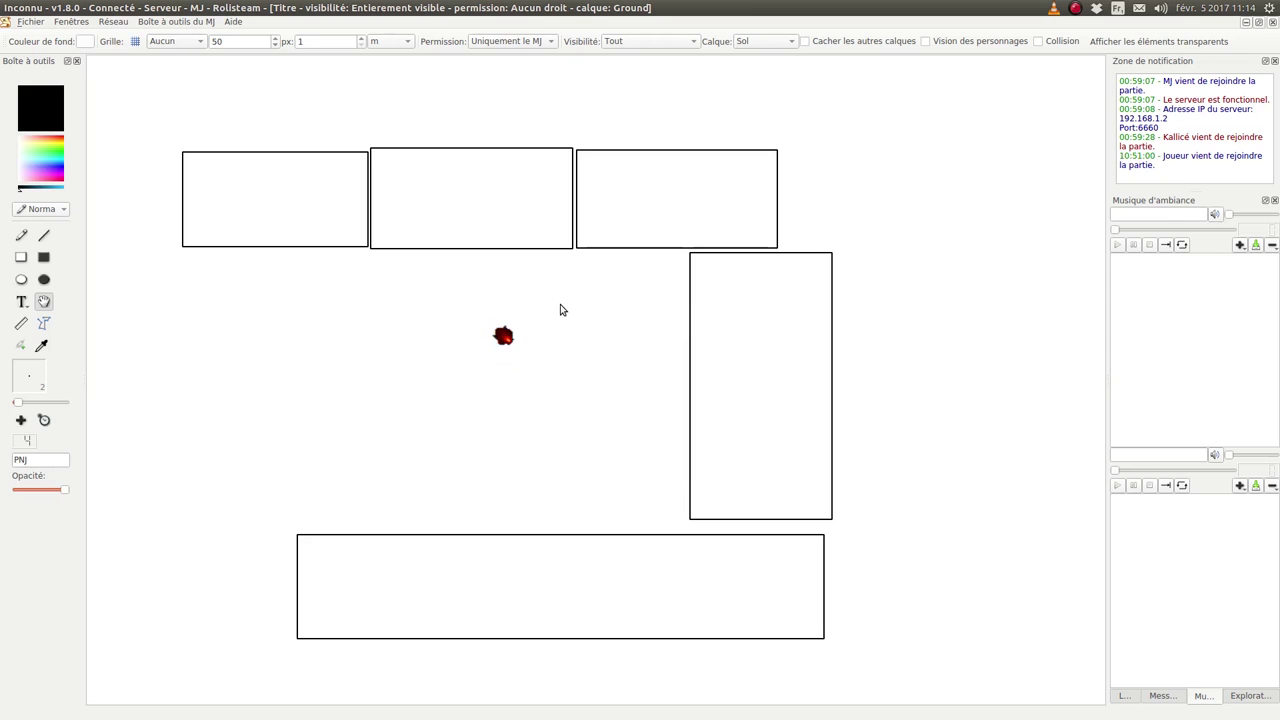
right_click(510, 333)
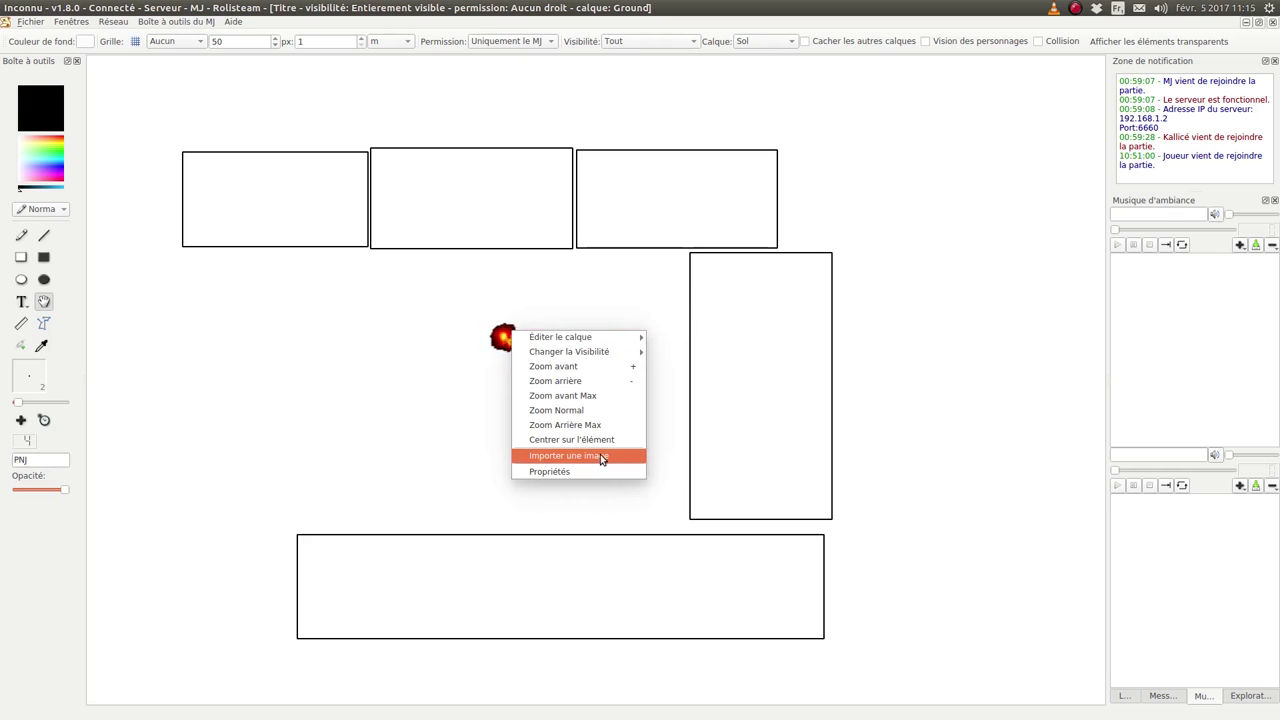
click(391, 309)
right_click(508, 340)
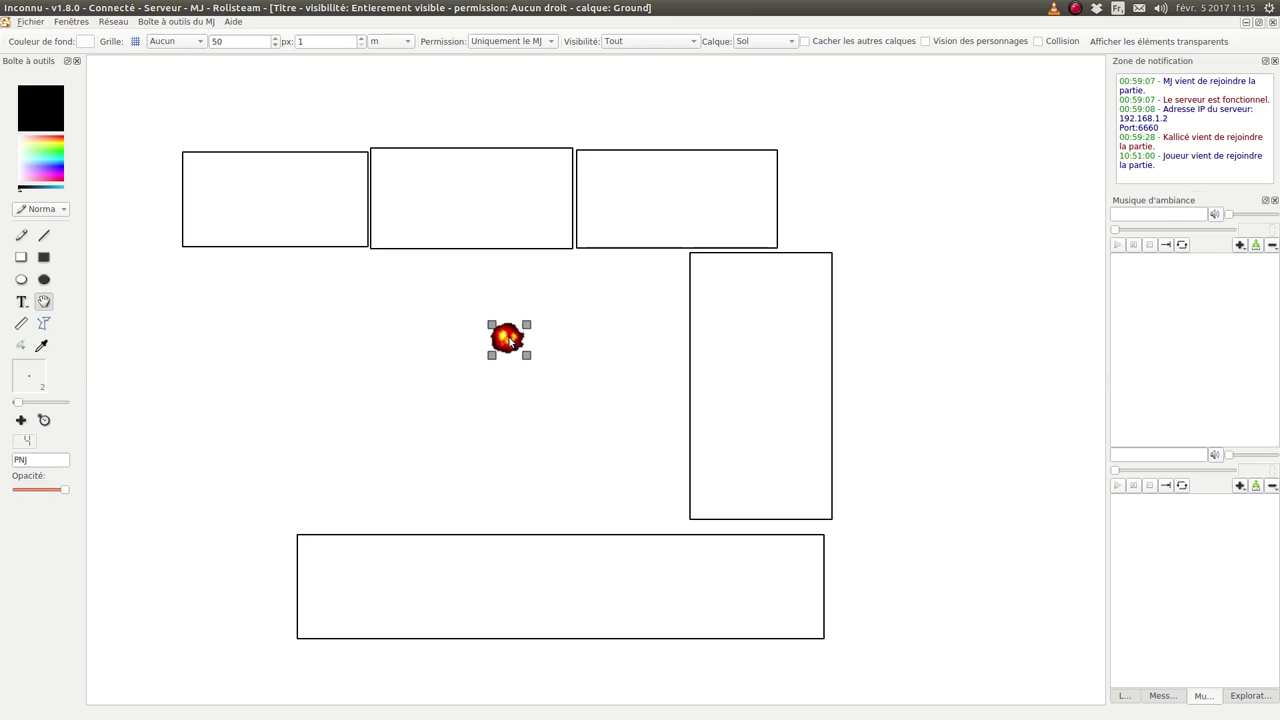
mouse_move(677, 449)
click(720, 490)
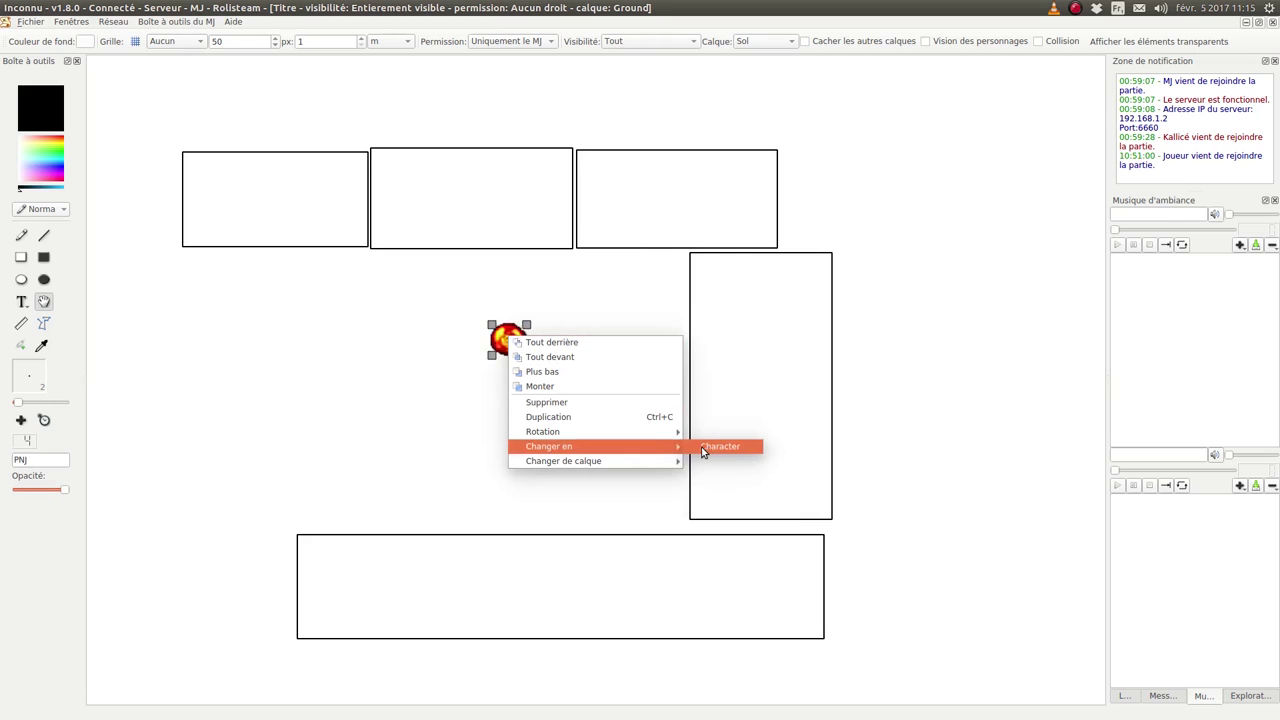
click(391, 314)
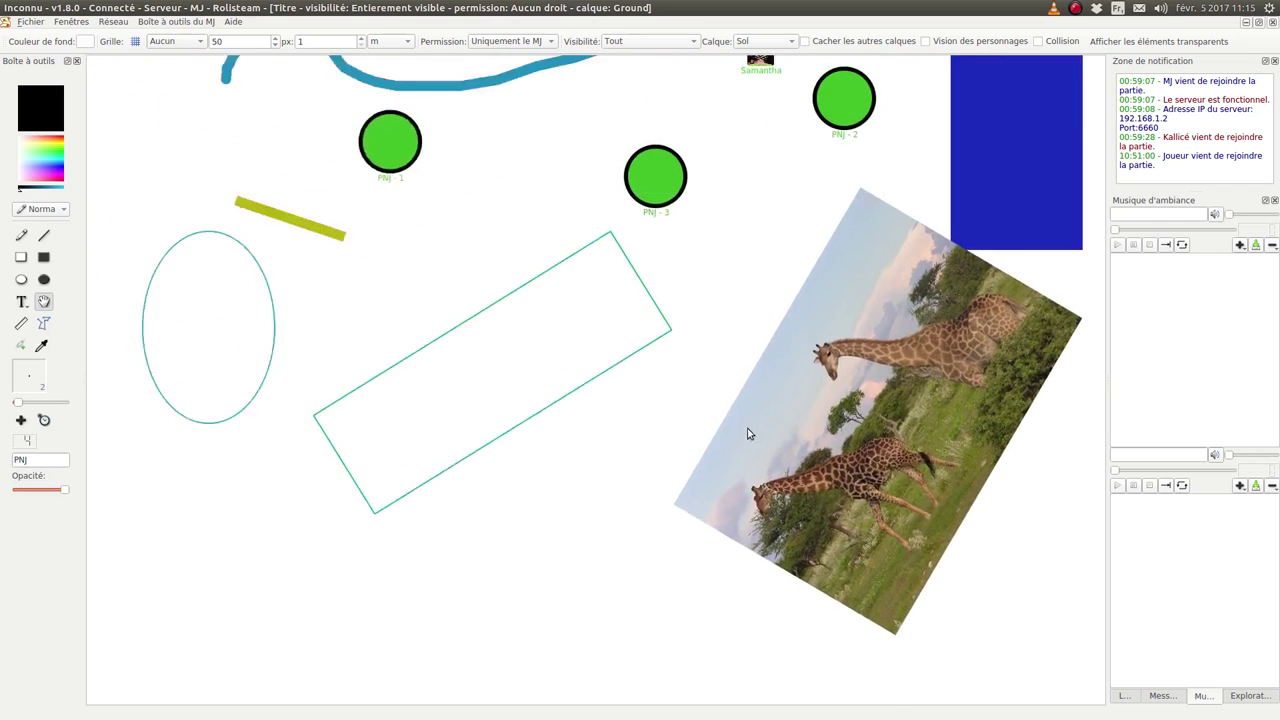
- Set the map's visibility to Brouillard de Guerre and enable Vision des personnages
drag(748, 433, 706, 480)
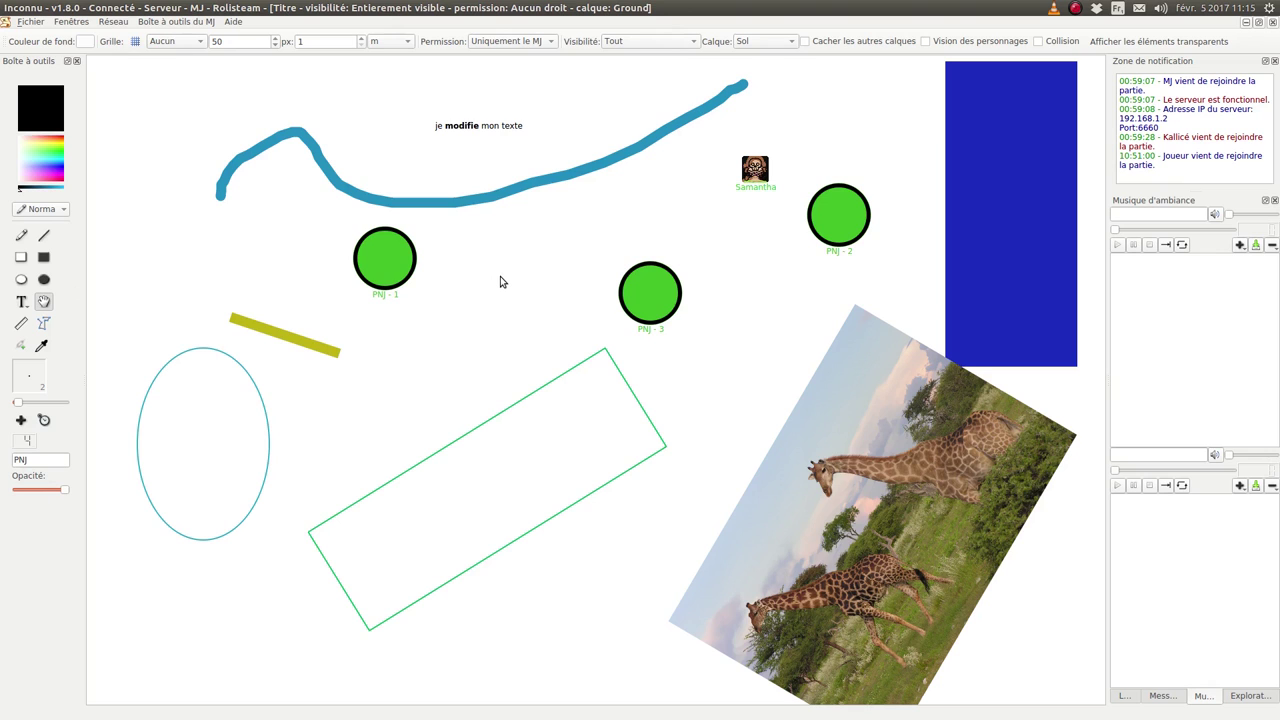
click(760, 46)
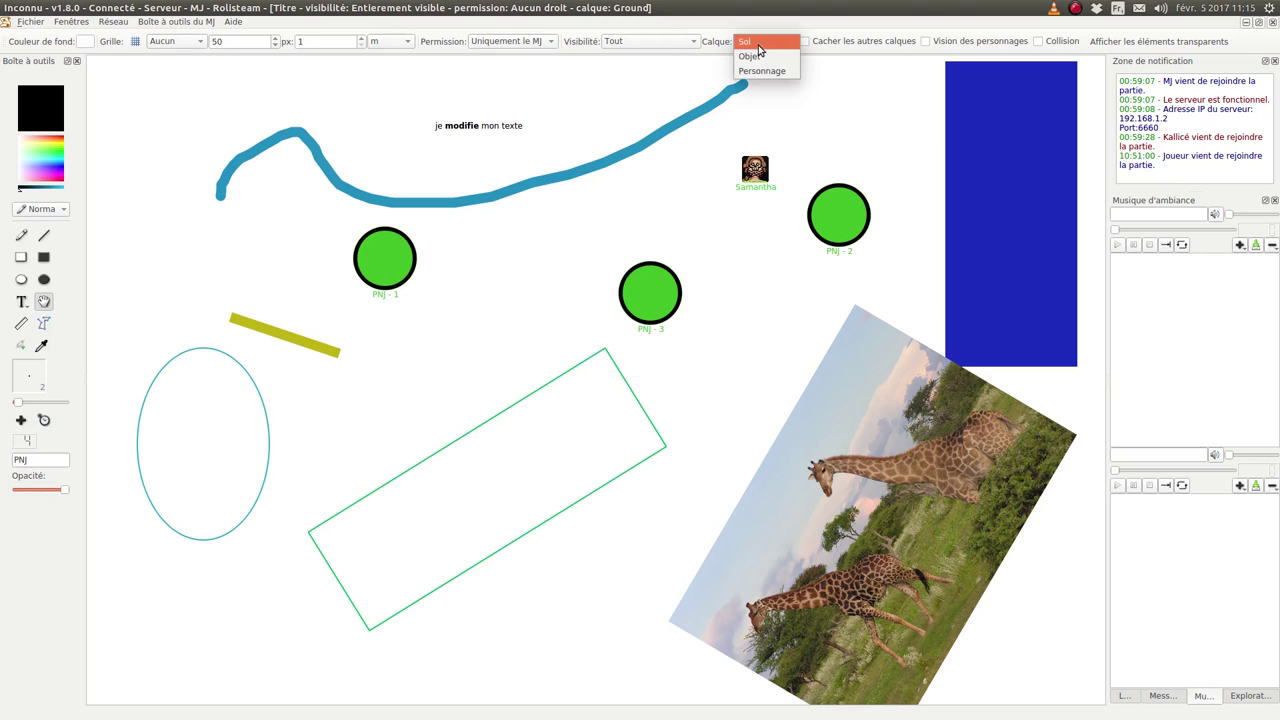
click(734, 38)
click(678, 45)
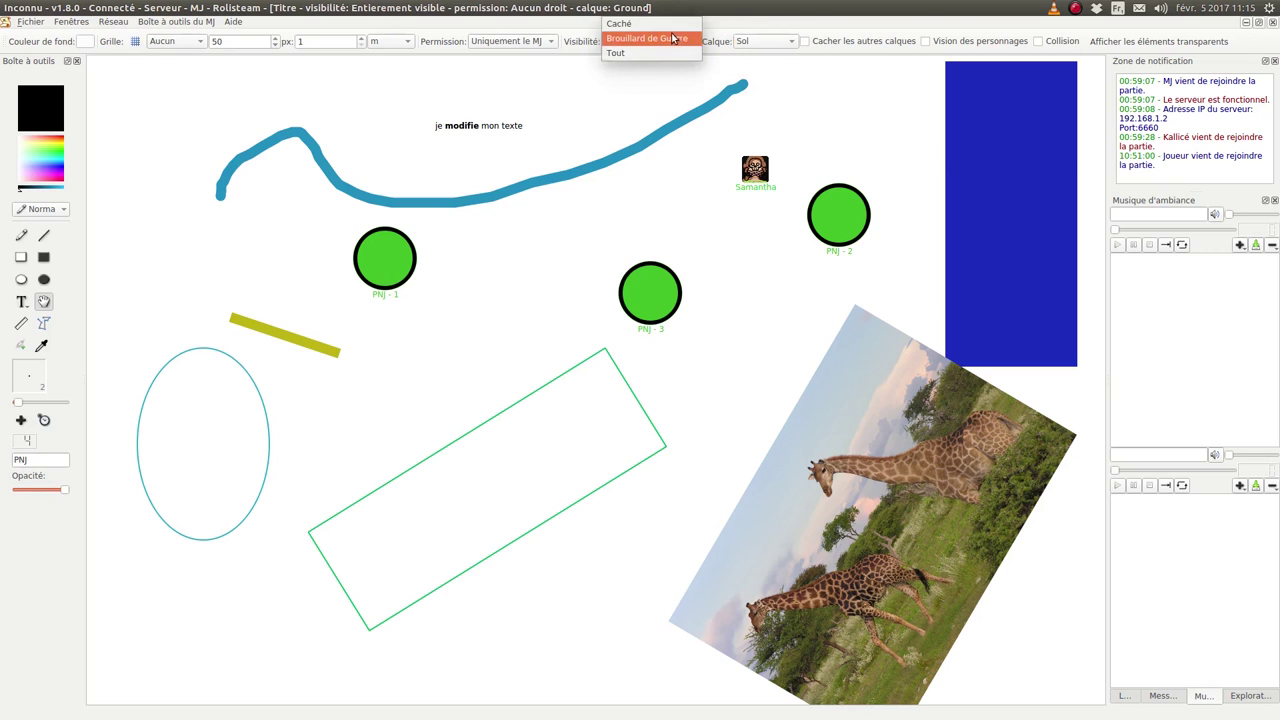
click(672, 38)
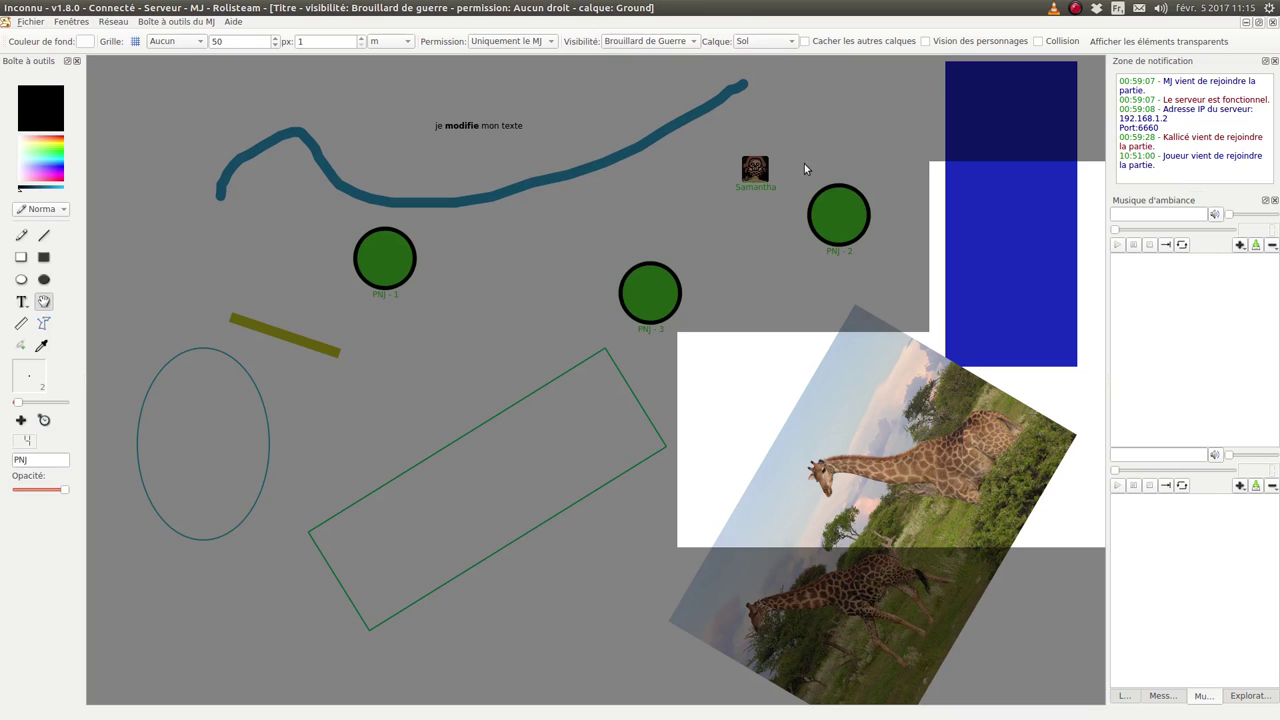
click(1010, 43)
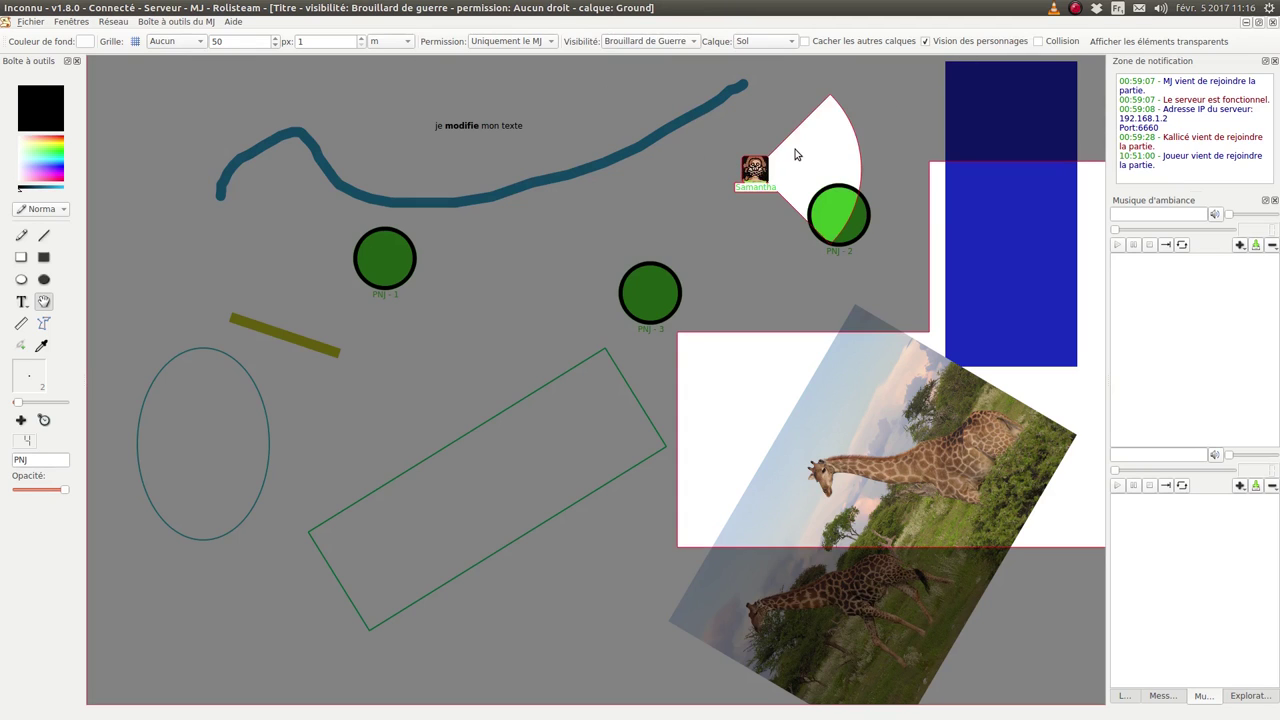
- On the Personnage layer, move the skull-portrait character to the edge of the unfogged area and widen its vision cone to a full circle
click(754, 46)
click(757, 67)
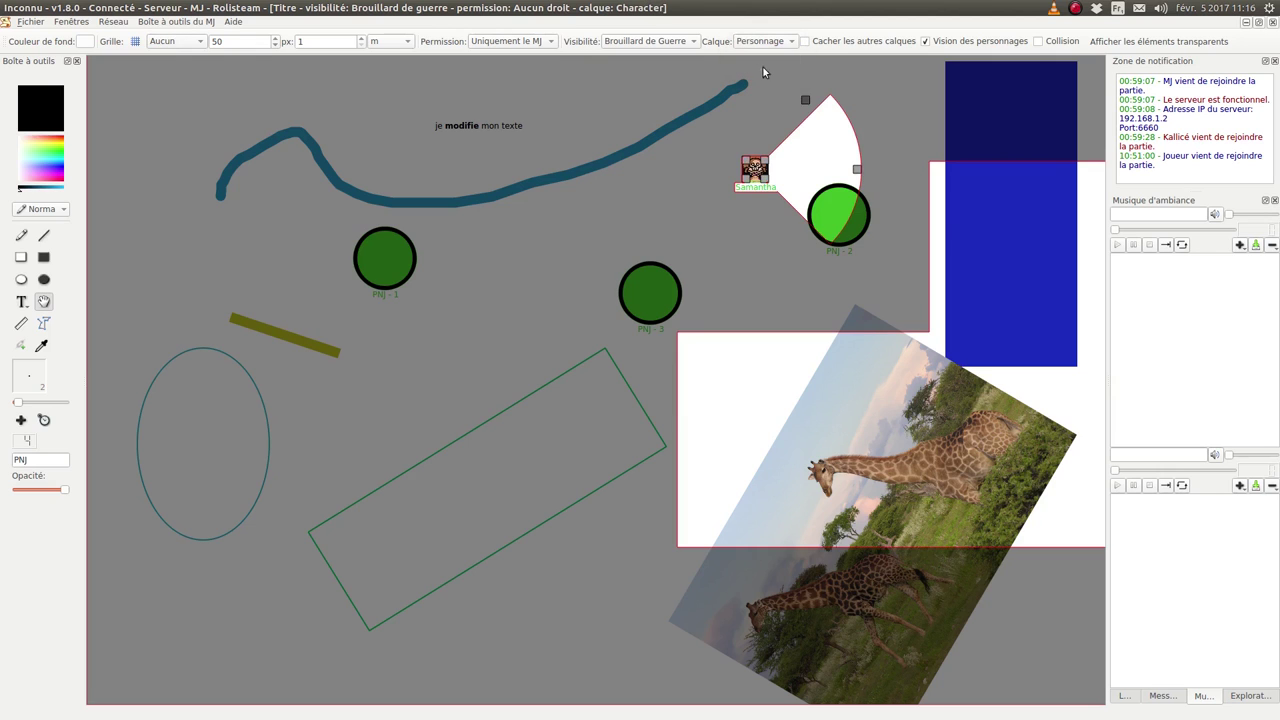
scroll(803, 101, up, 5)
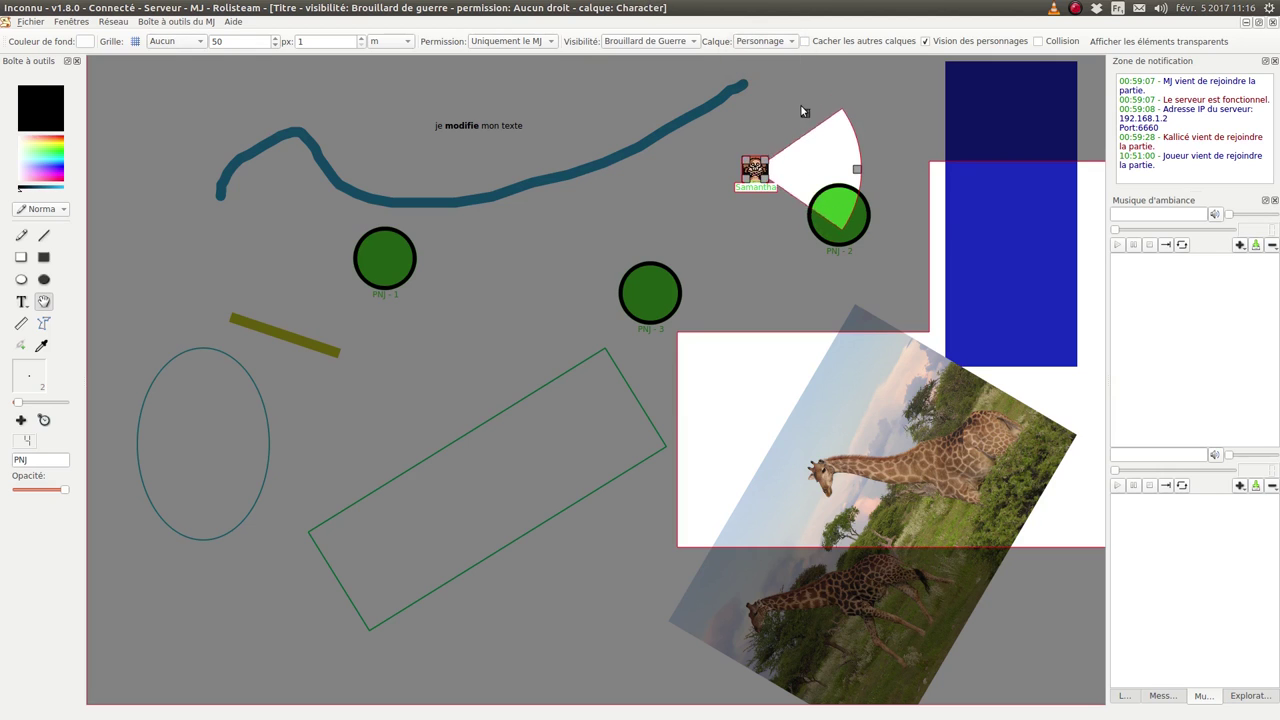
scroll(835, 92, down, 5)
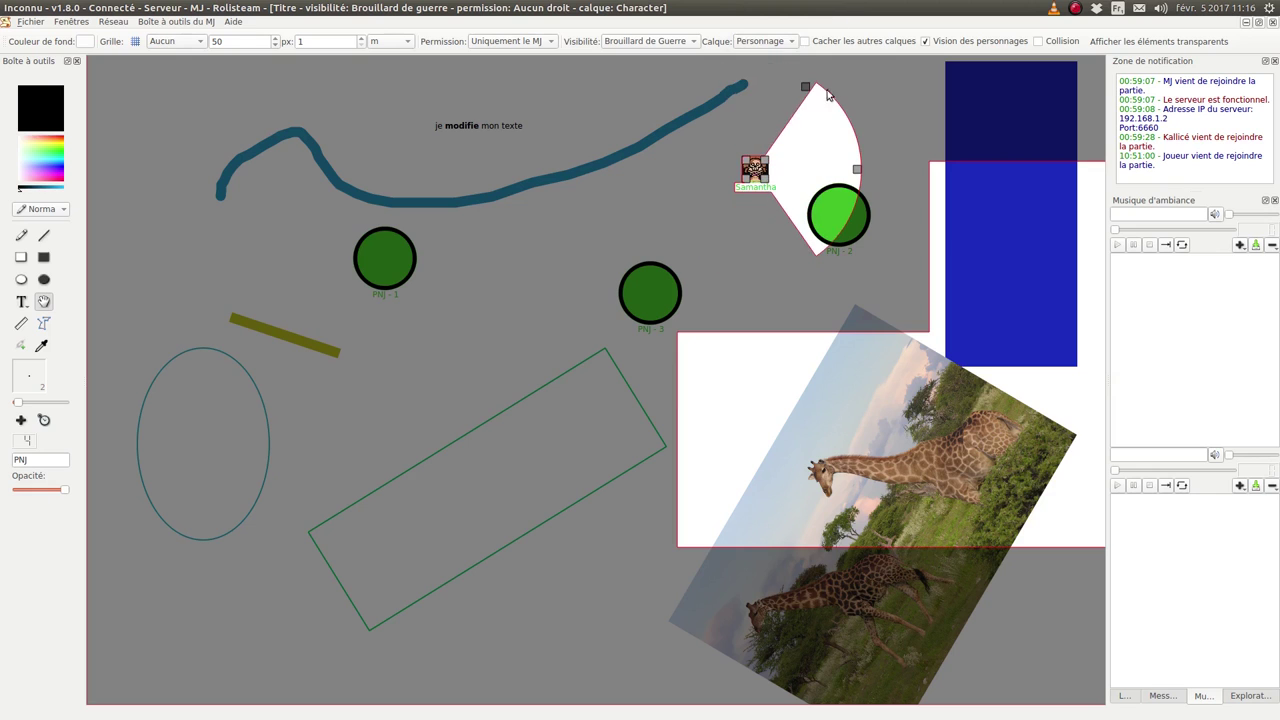
drag(755, 172, 685, 374)
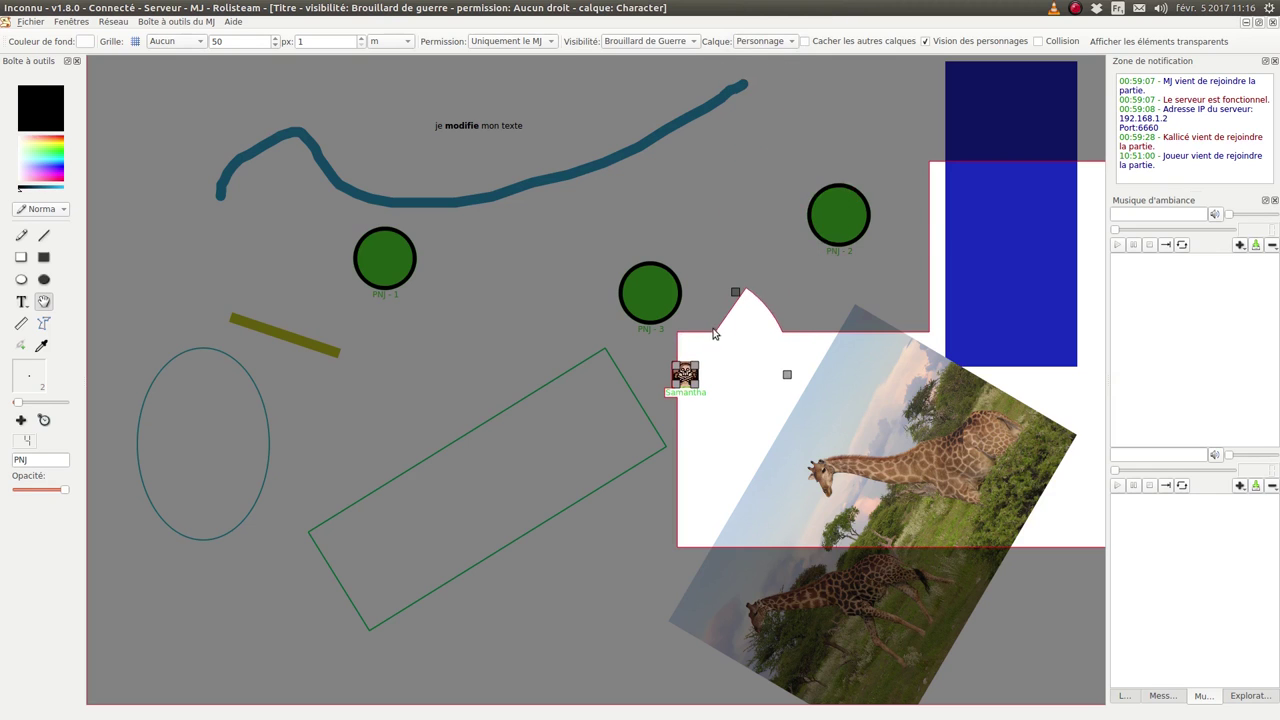
drag(735, 295, 708, 112)
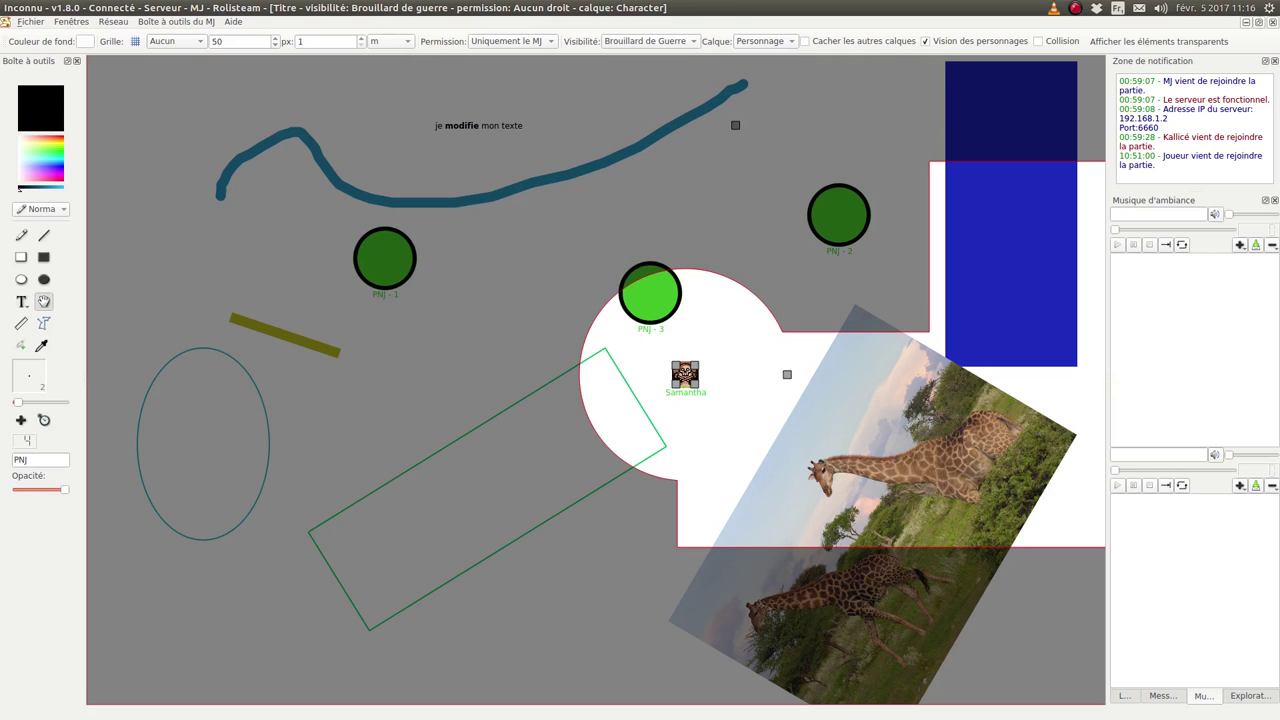
click(336, 42)
click(1075, 8)
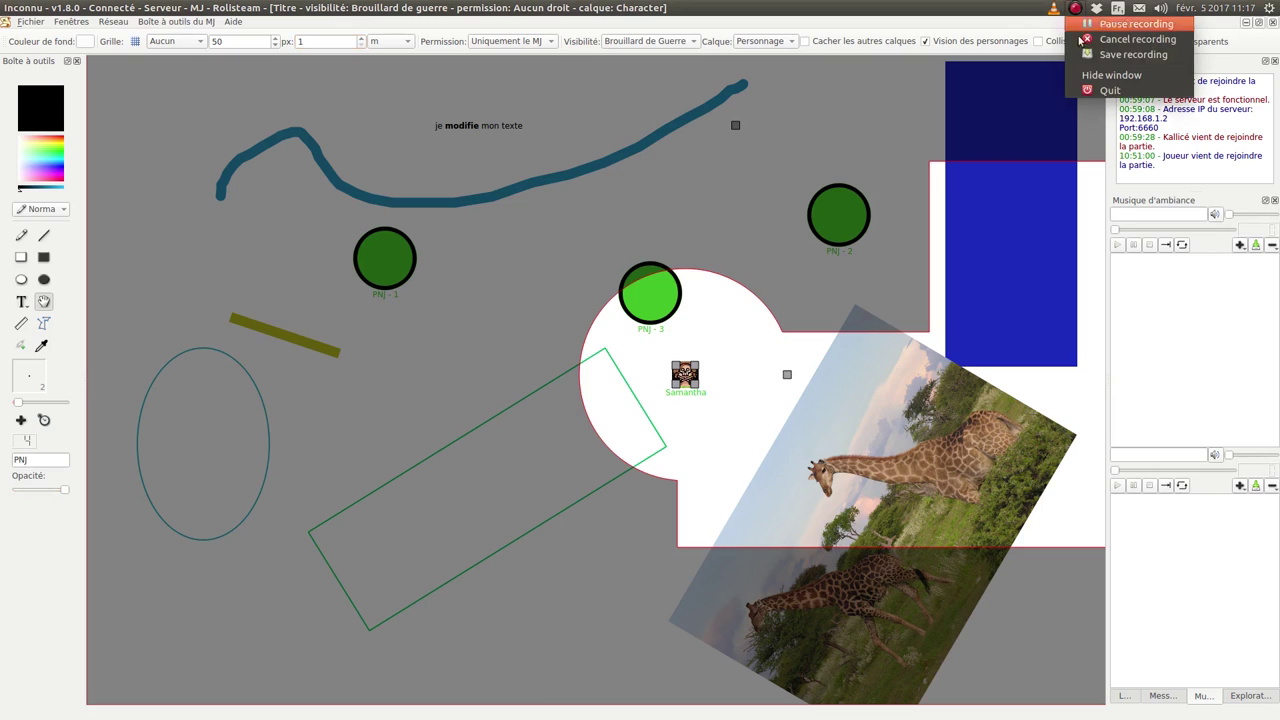